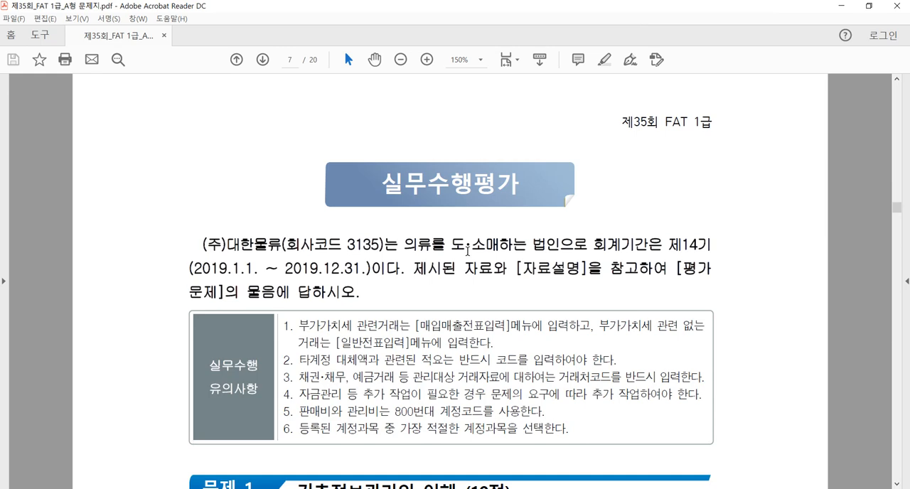
# Step: Install the 제35회 FAT 1급 exam program from FAT1 in the past-exam folder and accept the examinee notice
pyautogui.scroll(-2, 629, 212)
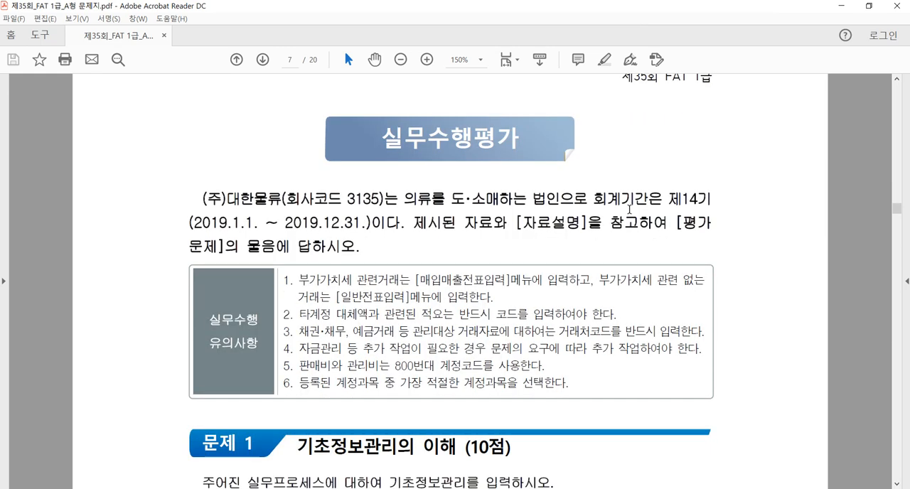
pyautogui.scroll(2, 629, 213)
pyautogui.click(106, 488)
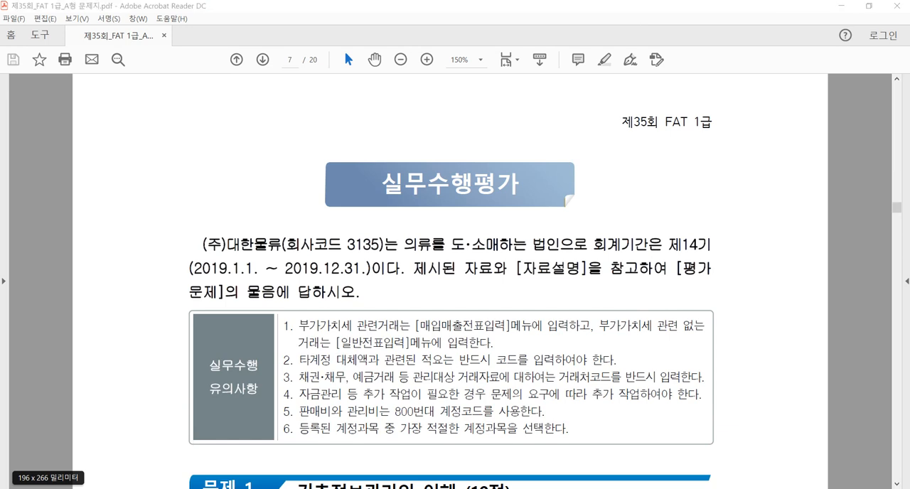
pyautogui.doubleClick(276, 114)
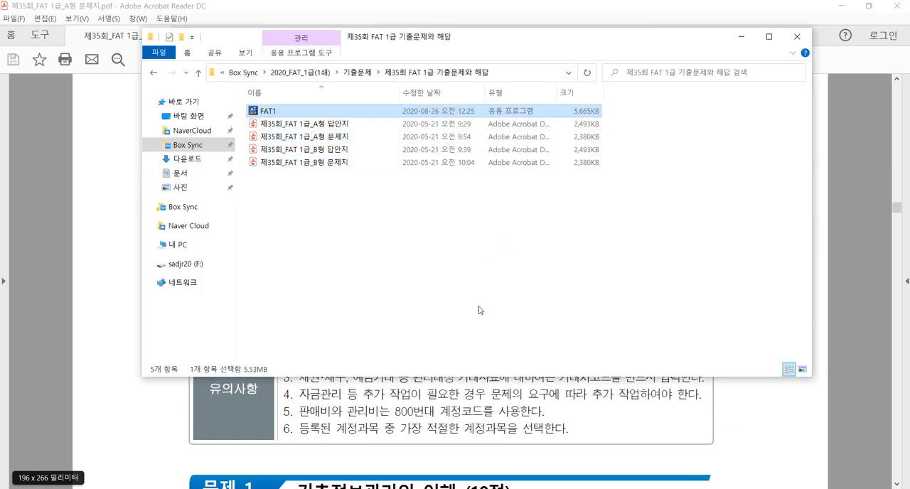
pyautogui.click(467, 257)
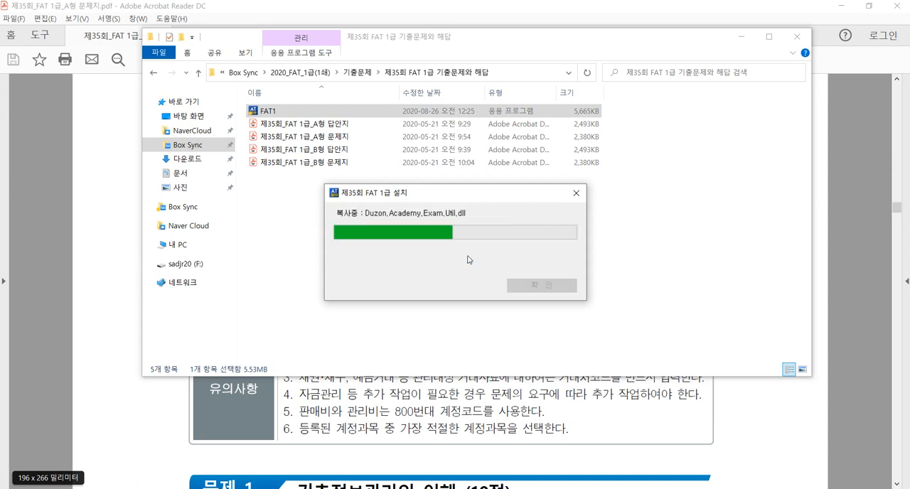
pyautogui.click(535, 287)
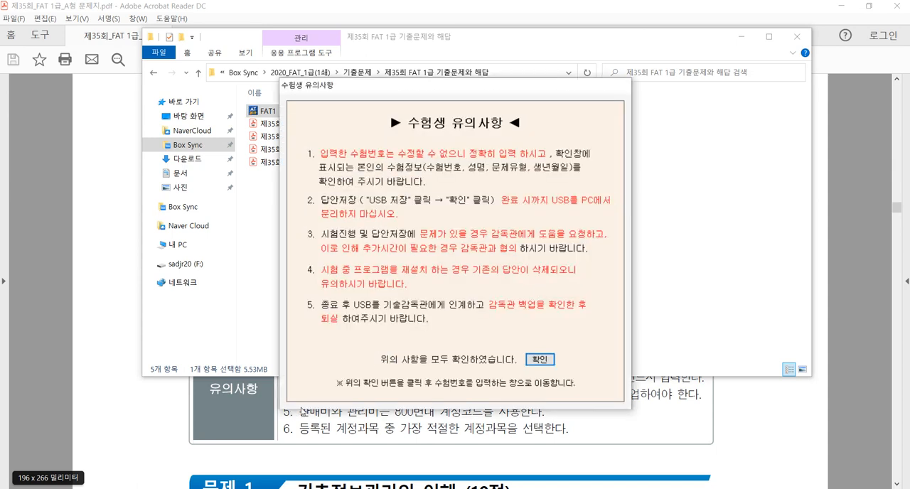
pyautogui.click(544, 361)
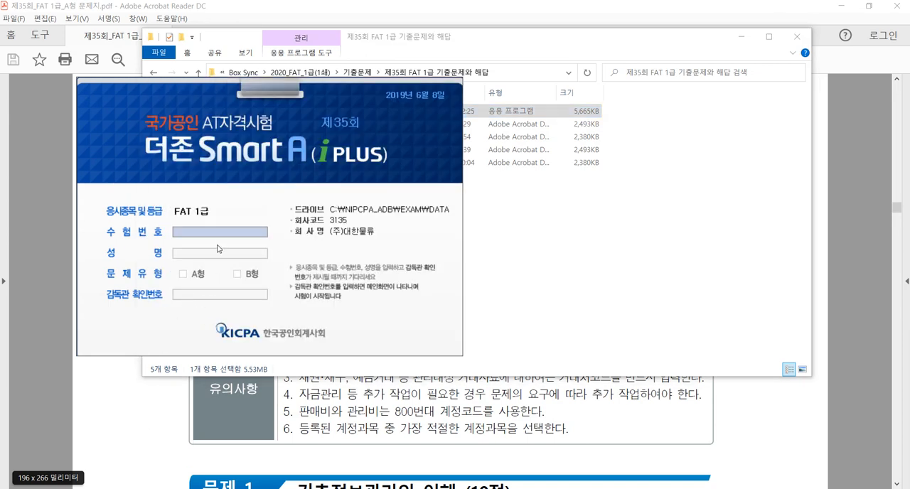
# Step: Fill in the examinee number and examinee name in the exam login and choose question type A형
pyautogui.write('b')
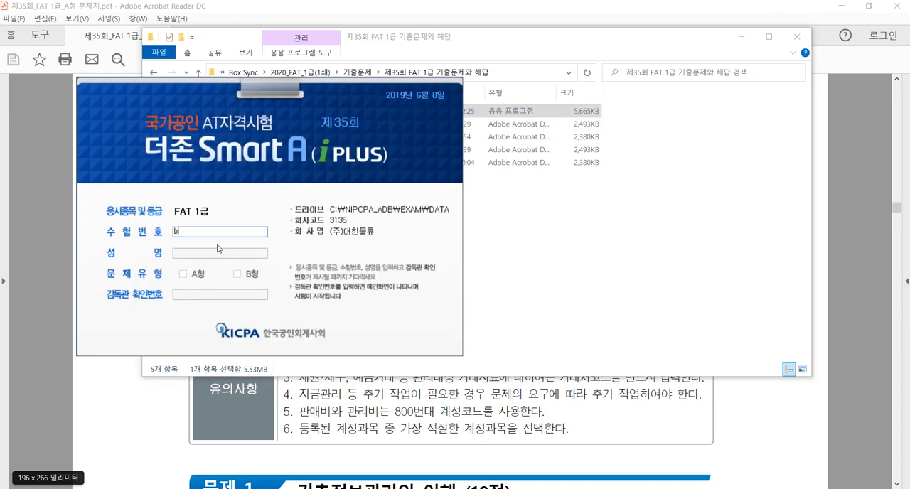
pyautogui.write('3511111111')
pyautogui.press('Tab')
pyautogui.write('11111111')
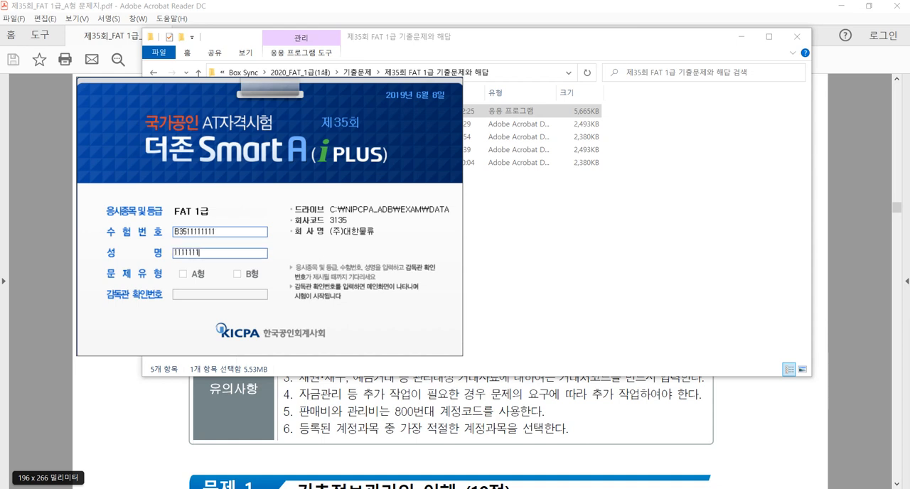
pyautogui.press('BackSpace')
pyautogui.press('BackSpace')
pyautogui.press('BackSpace')
pyautogui.press('BackSpace')
pyautogui.press('BackSpace')
pyautogui.press('BackSpace')
pyautogui.press('BackSpace')
pyautogui.press('BackSpace')
pyautogui.press('BackSpace')
pyautogui.click(183, 274)
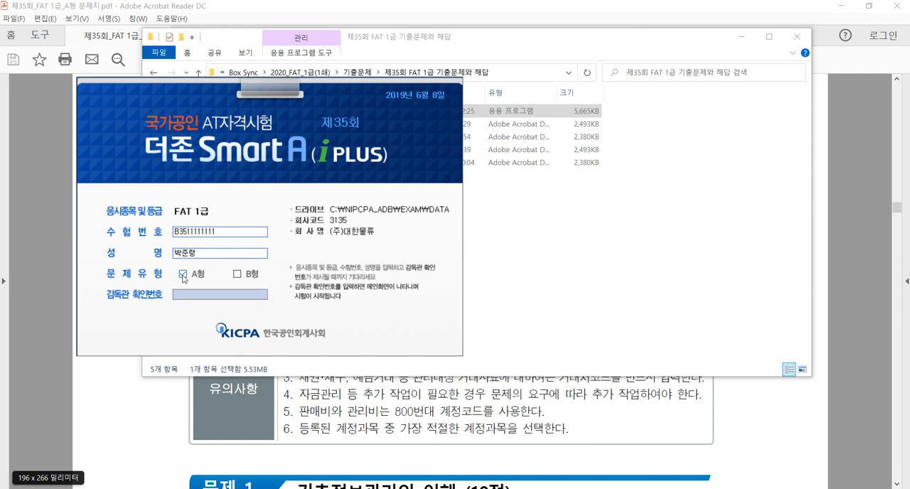
# Step: Look up the round 35 supervisor verification code in the 확인번호 document, log in to the exam with it and open the 회계 module
pyautogui.click(298, 488)
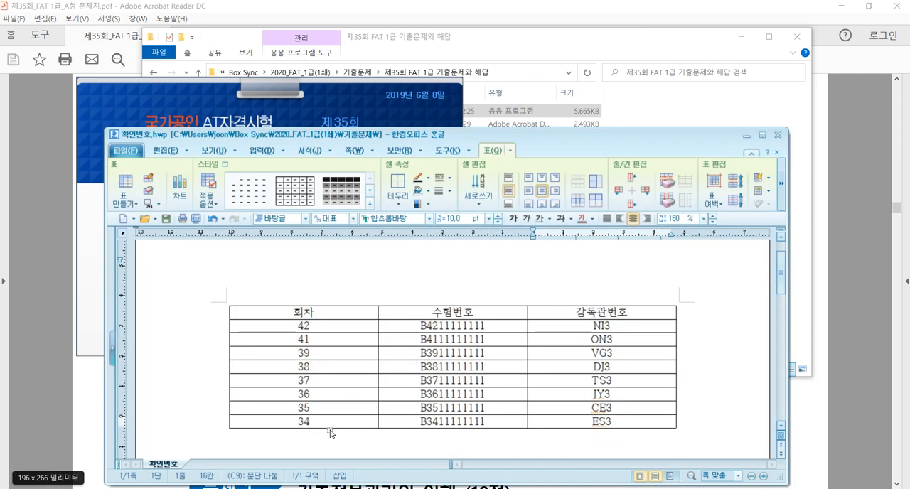
pyautogui.click(358, 86)
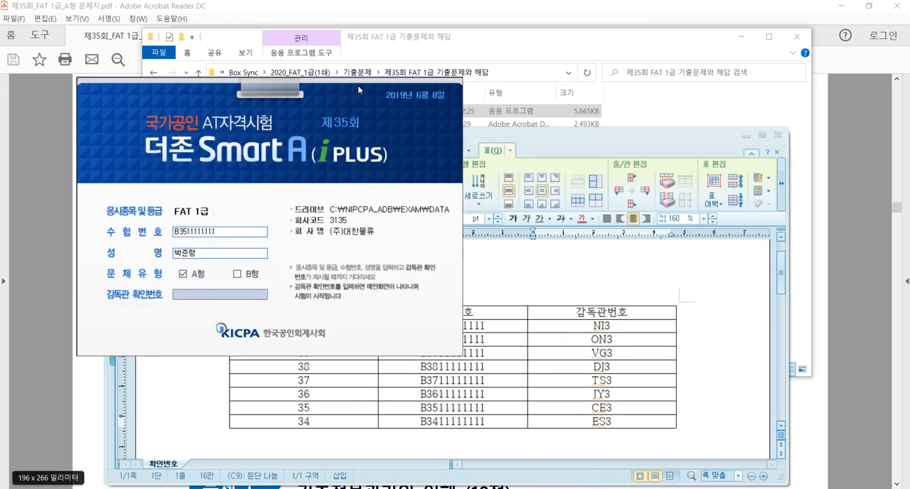
pyautogui.click(238, 297)
pyautogui.write('CE3')
pyautogui.press('Return')
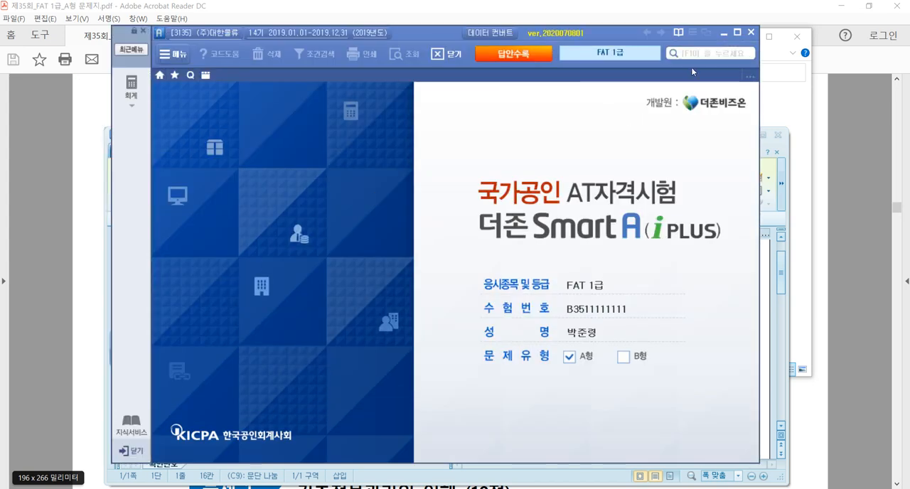
pyautogui.click(736, 32)
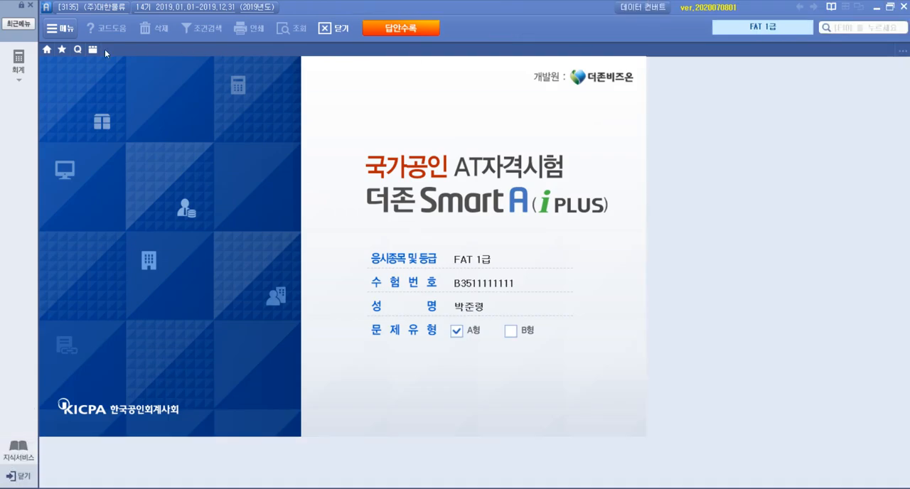
pyautogui.click(18, 64)
# Step: Switch to the exam PDF and read 문제 1, item 1 on vendor registration, including the registration certificate and its 평가문제 tasks
pyautogui.click(223, 488)
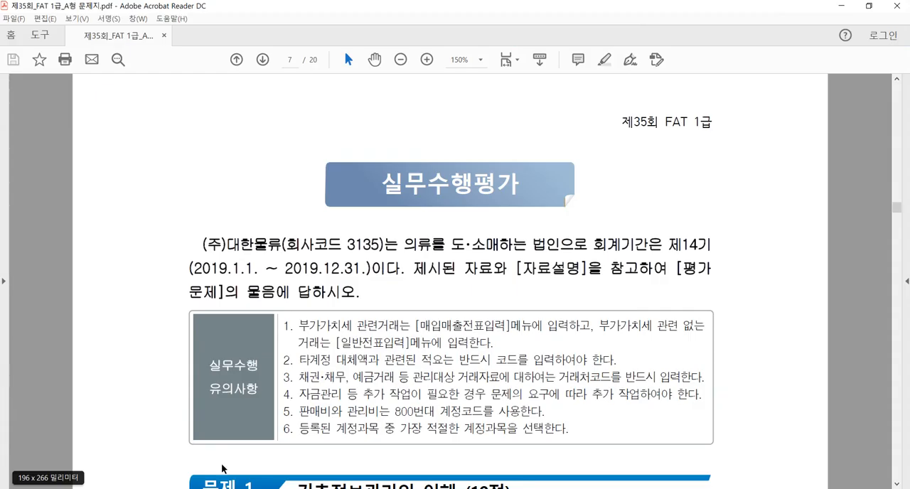
pyautogui.scroll(-1, 611, 247)
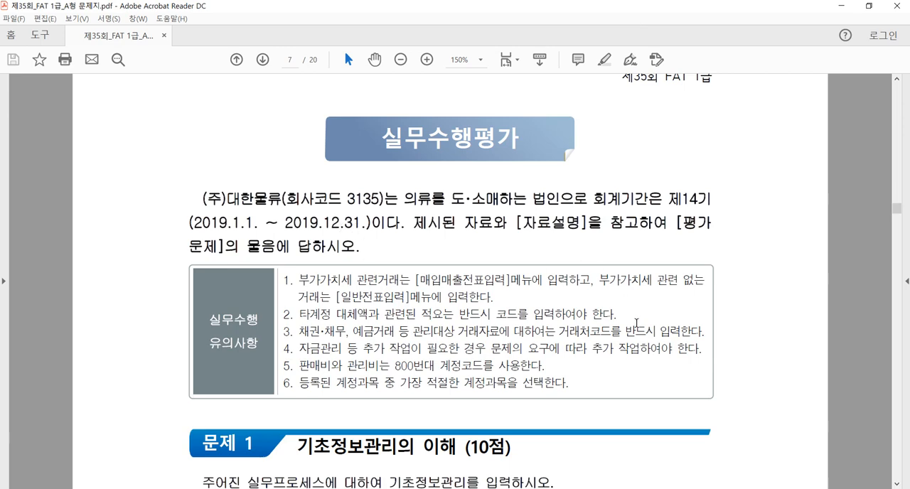
pyautogui.scroll(-10, 536, 373)
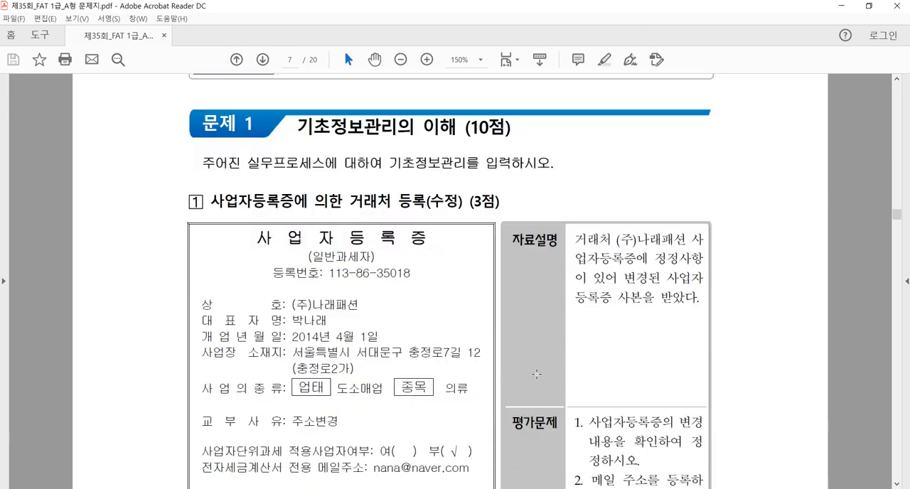
pyautogui.scroll(1, 421, 169)
pyautogui.moveTo(350, 201); pyautogui.dragTo(426, 203)
pyautogui.click(399, 211)
pyautogui.scroll(-3, 406, 238)
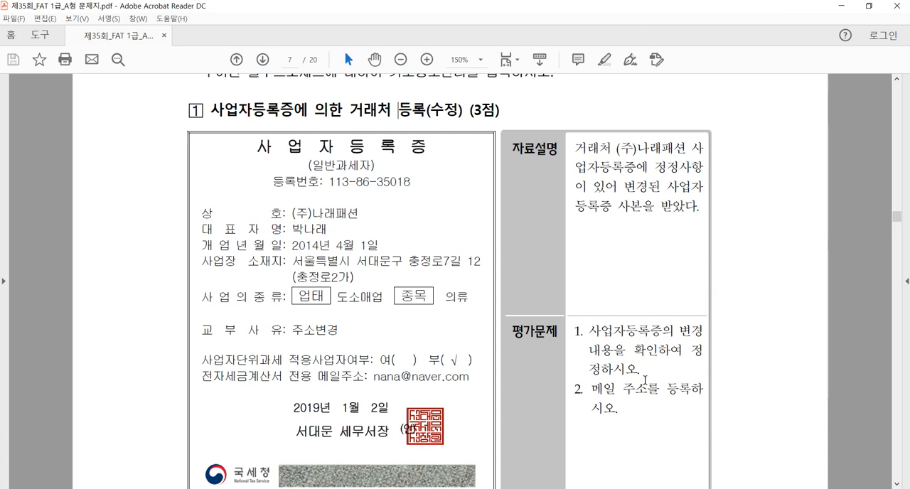
pyautogui.moveTo(592, 389); pyautogui.dragTo(689, 412)
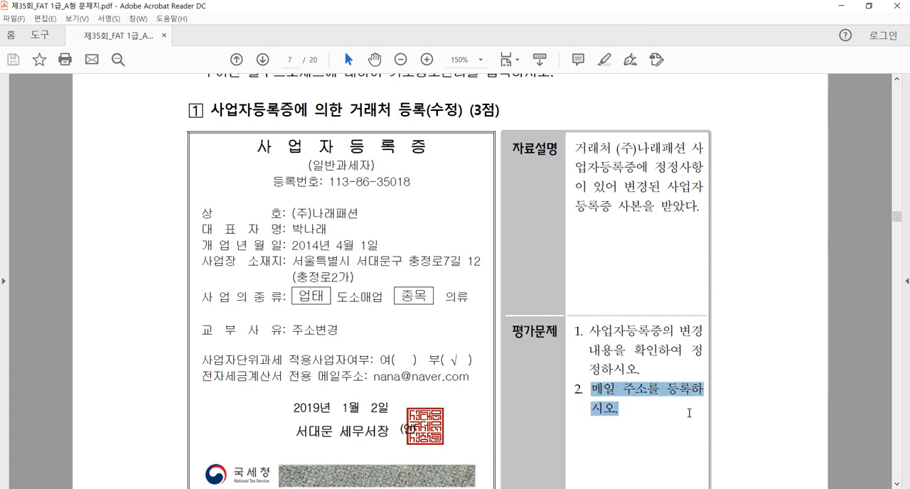
pyautogui.click(687, 418)
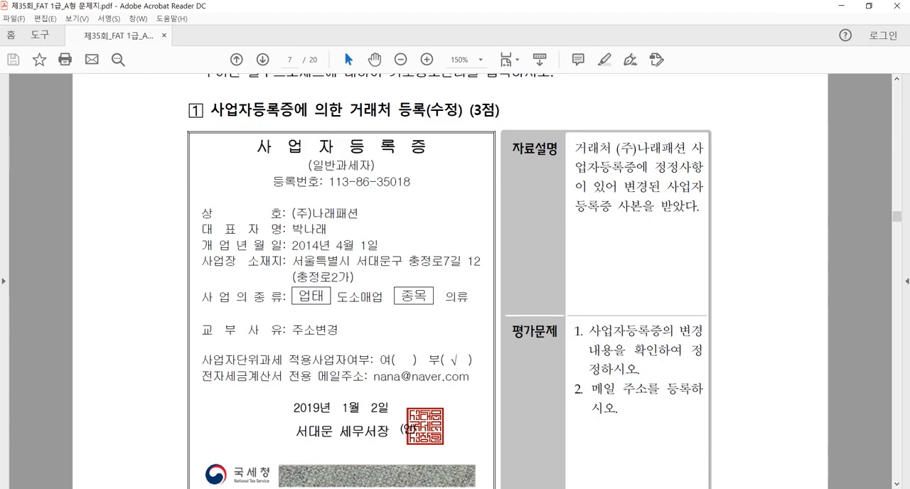
# Step: Switch to Smart A, open 거래처등록 and select the vendor (주)나래패션
pyautogui.hotkey('alt', 'Tab')
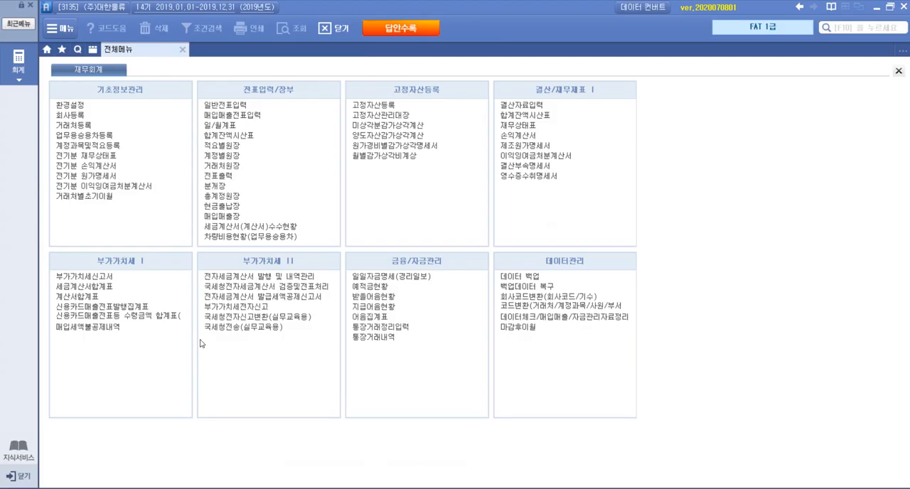
pyautogui.click(81, 128)
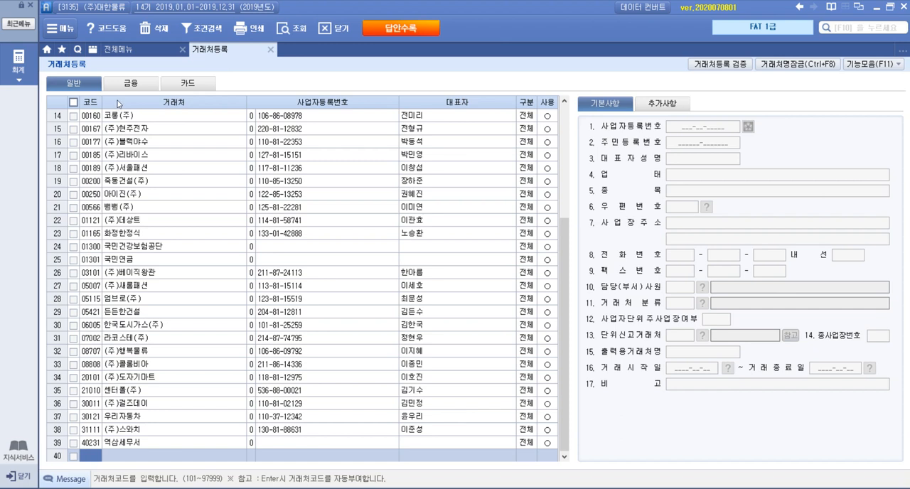
pyautogui.press('F2')
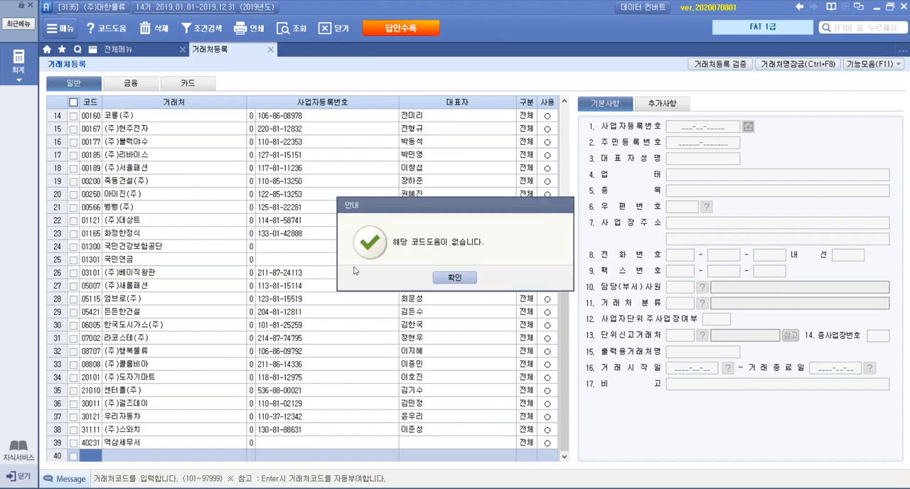
pyautogui.click(442, 280)
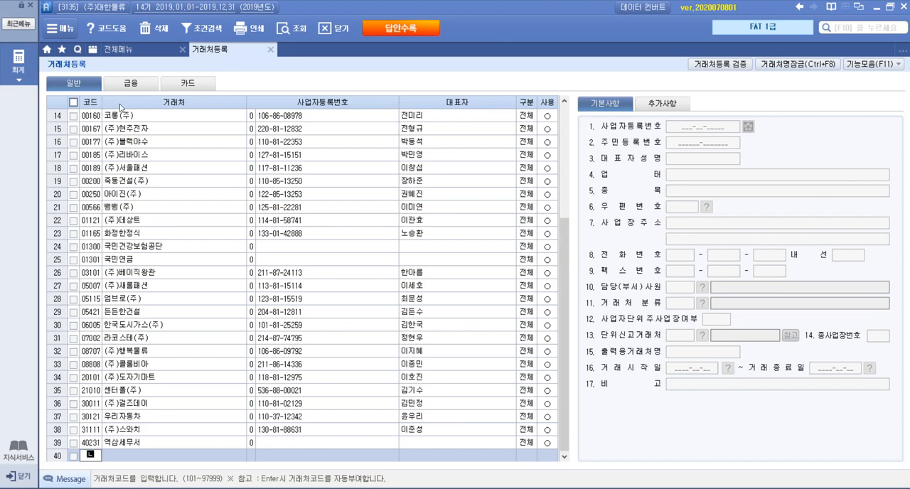
pyautogui.write('ㄴ')
pyautogui.press('BackSpace')
pyautogui.write('00')
pyautogui.click(193, 181)
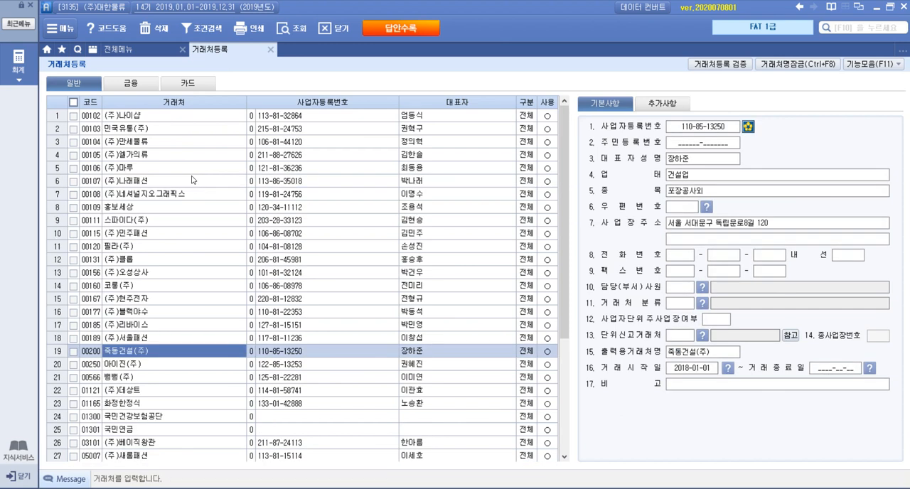
pyautogui.click(181, 180)
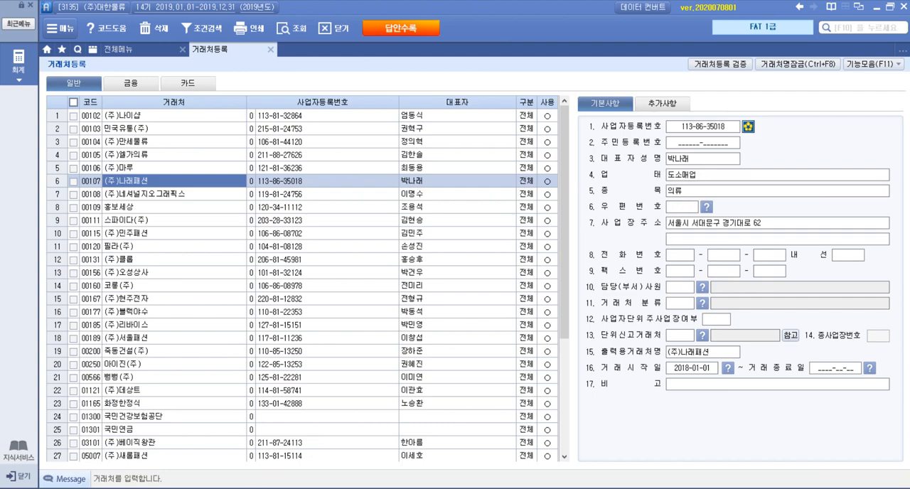
# Step: Compare (주)나래패션's record with the certificate in the exam PDF and replace its 사업장주소 with the certificate's street address
pyautogui.hotkey('alt', 'Tab')
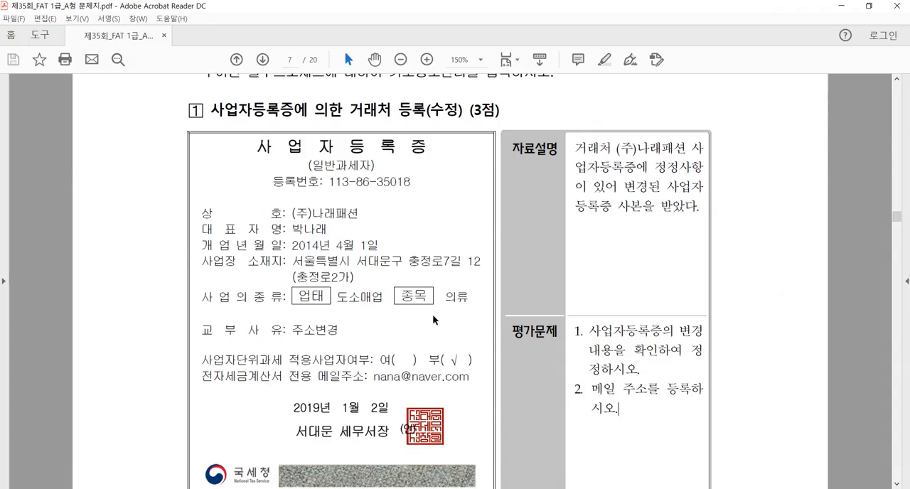
pyautogui.hotkey('alt', 'Tab')
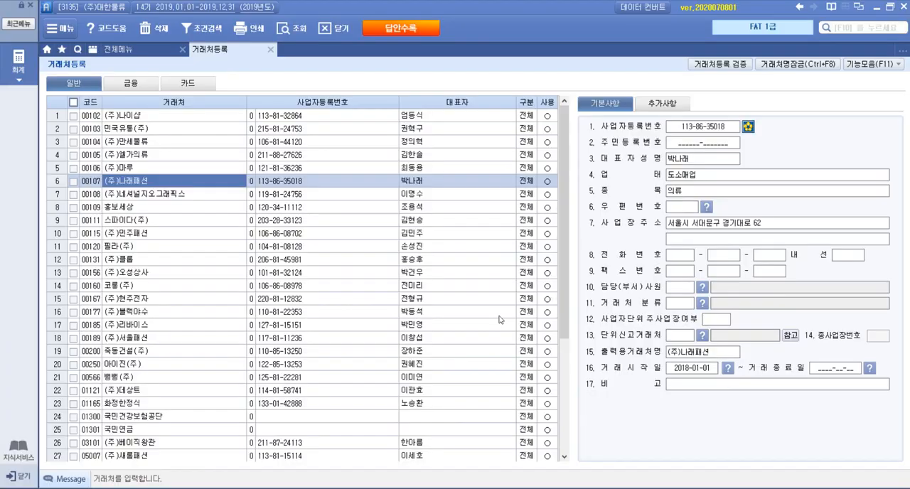
pyautogui.click(695, 226)
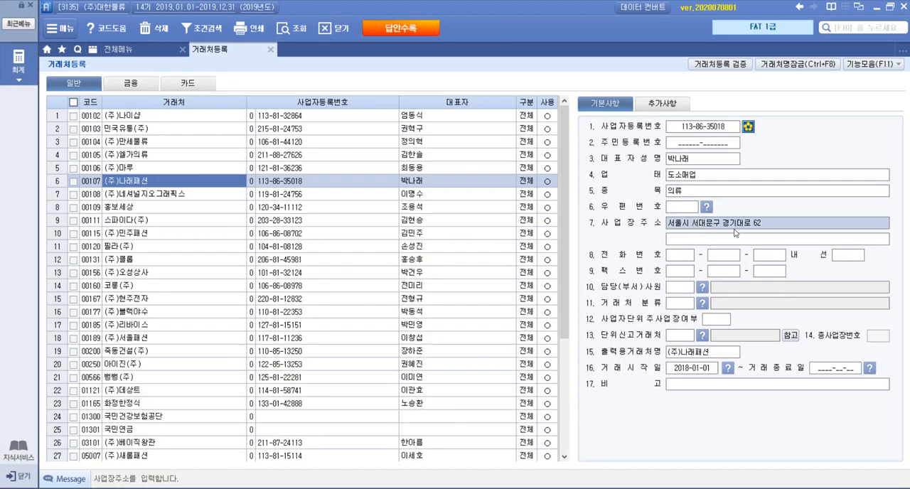
pyautogui.hotkey('alt', 'Tab')
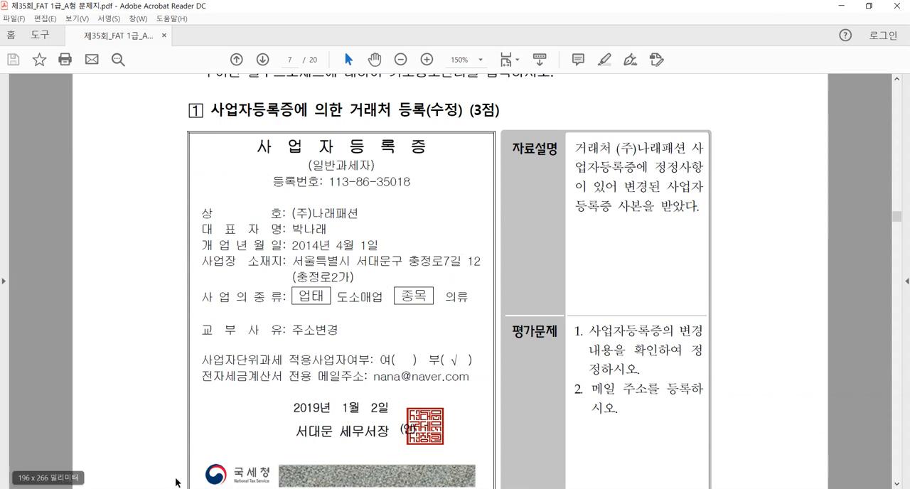
pyautogui.hotkey('alt', 'Tab')
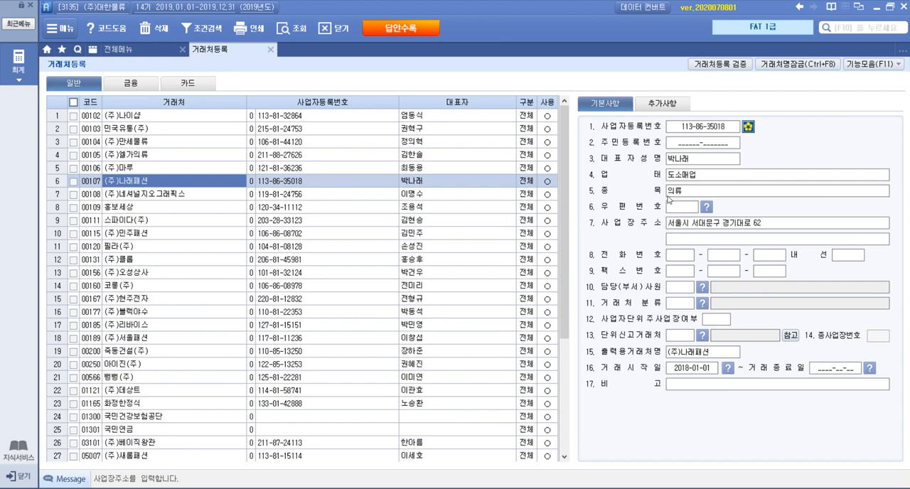
pyautogui.click(765, 224)
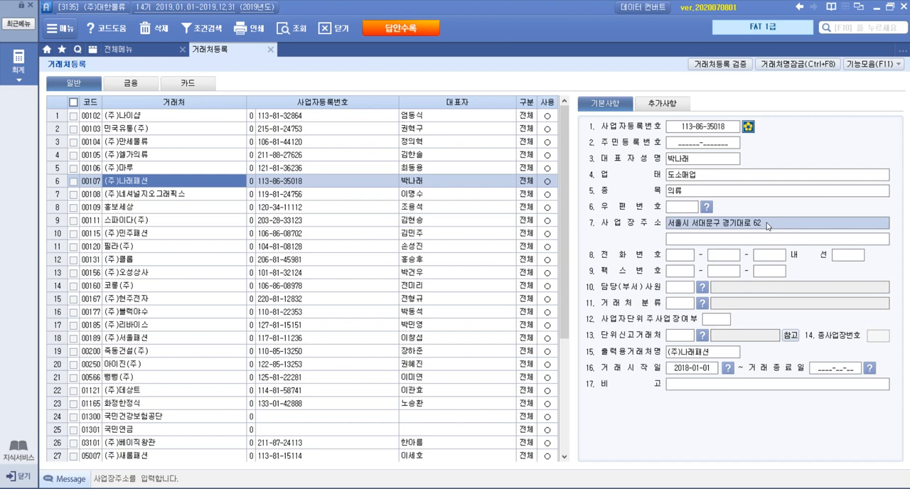
pyautogui.press('BackSpace')
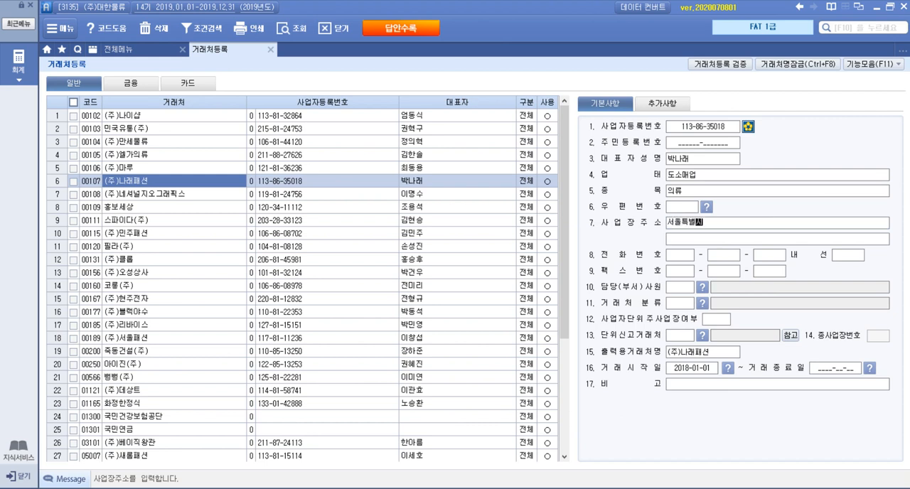
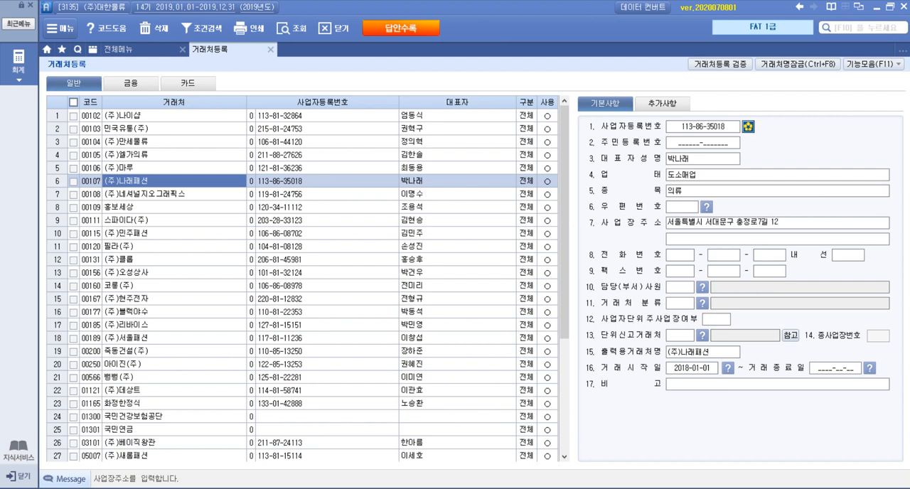
# Step: Enter the parenthesised neighbourhood from the certificate as the detailed business address of (주)나래패션
pyautogui.click(732, 240)
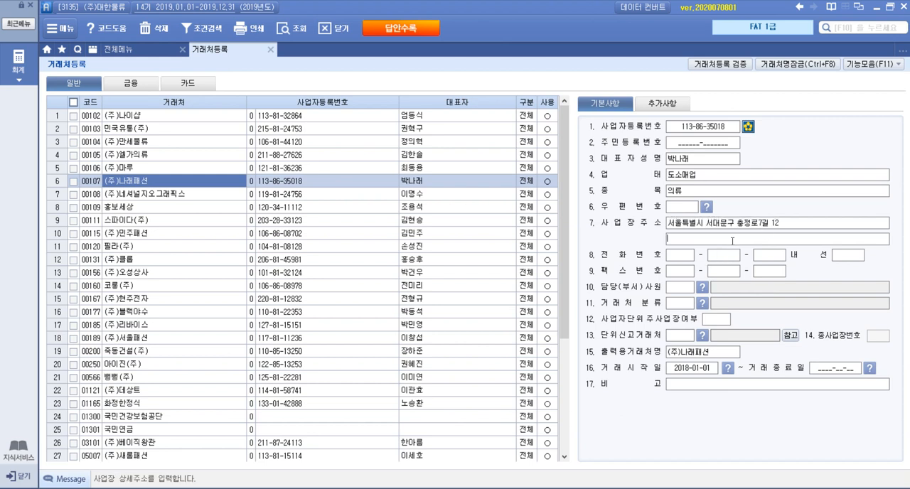
pyautogui.write('(충정로2가)')
# Step: Check the 교부사유 on the certificate in the exam PDF, and enter its e-mail address as (주)나래패션's 담당자메일주소 in Smart A, closing 거래처등록
pyautogui.hotkey('alt', 'Tab')
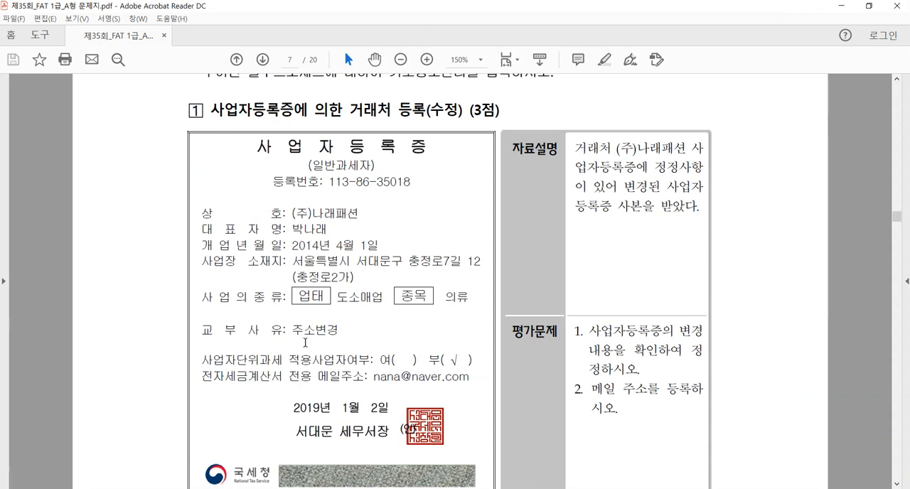
pyautogui.moveTo(293, 330); pyautogui.dragTo(342, 331)
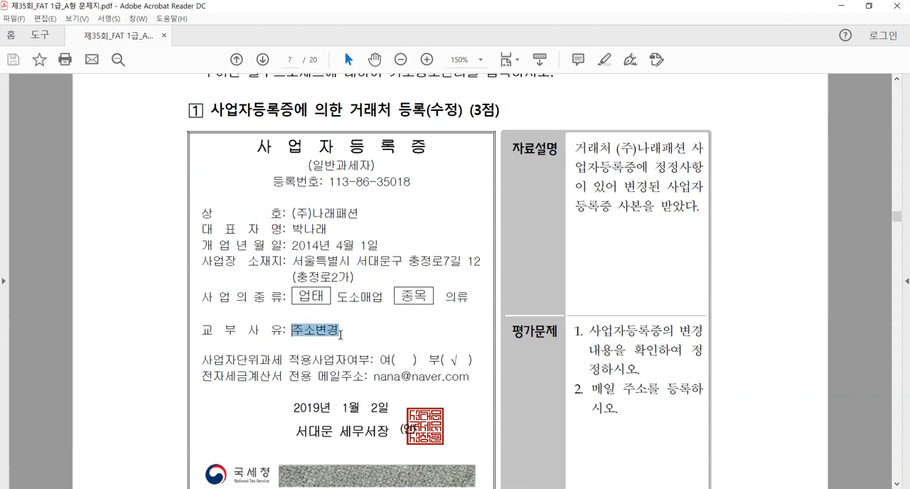
pyautogui.click(311, 323)
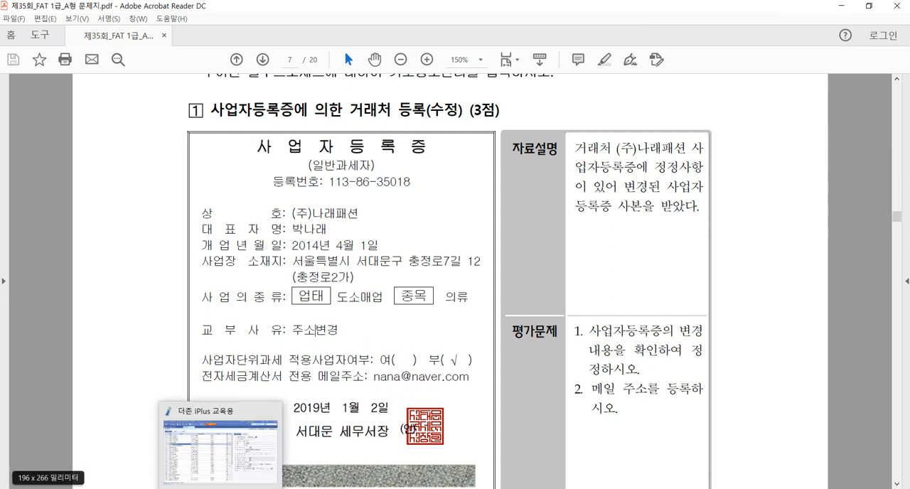
pyautogui.click(221, 488)
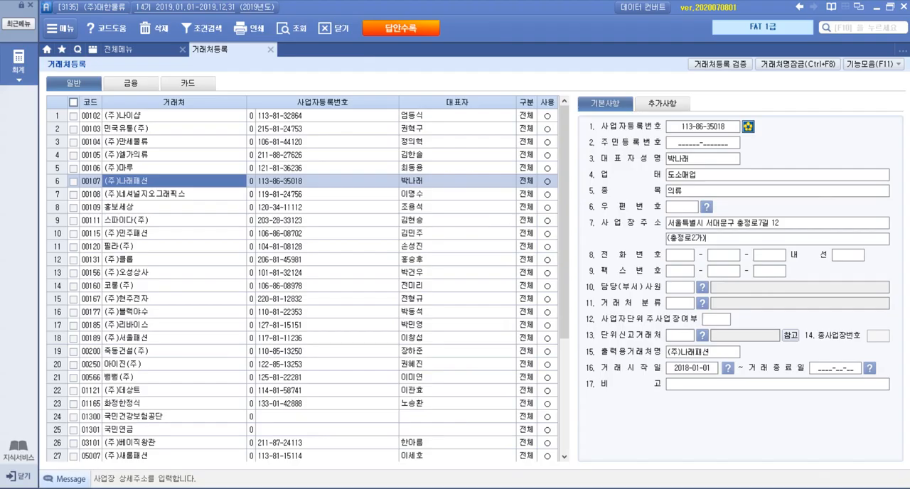
pyautogui.click(668, 108)
pyautogui.click(701, 180)
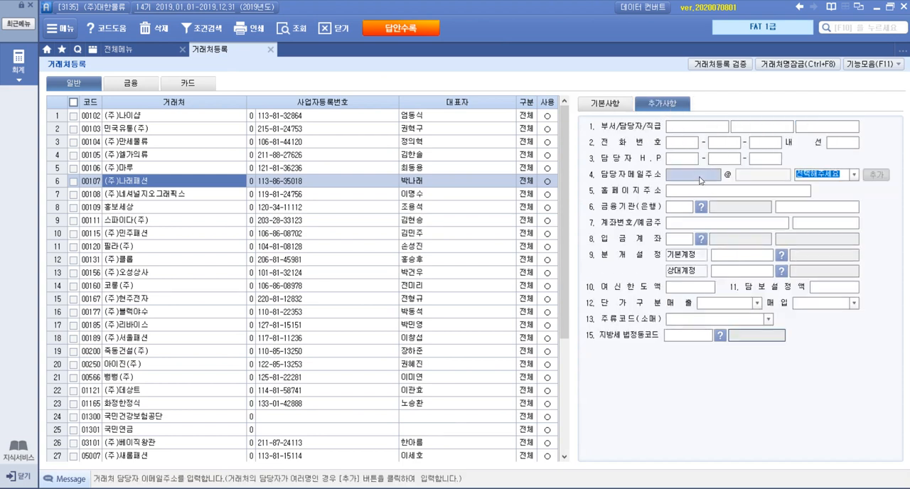
pyautogui.write('ㅜ')
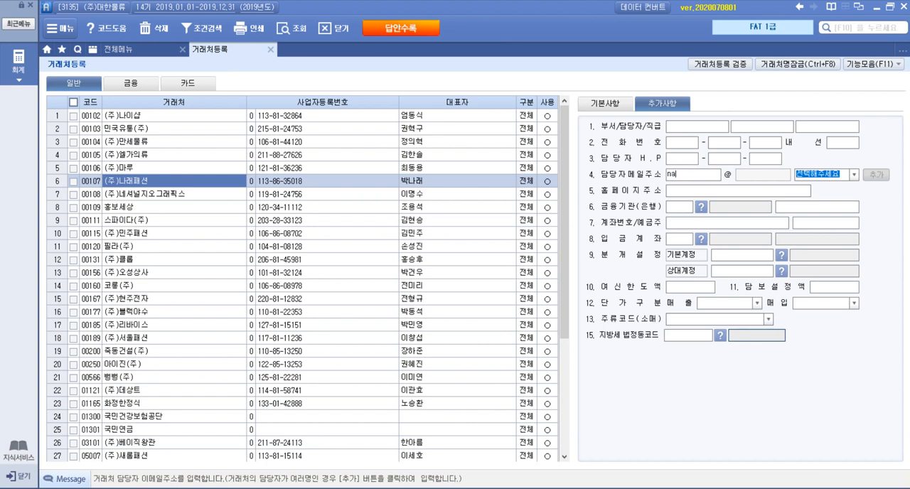
pyautogui.write('ana')
pyautogui.click(853, 175)
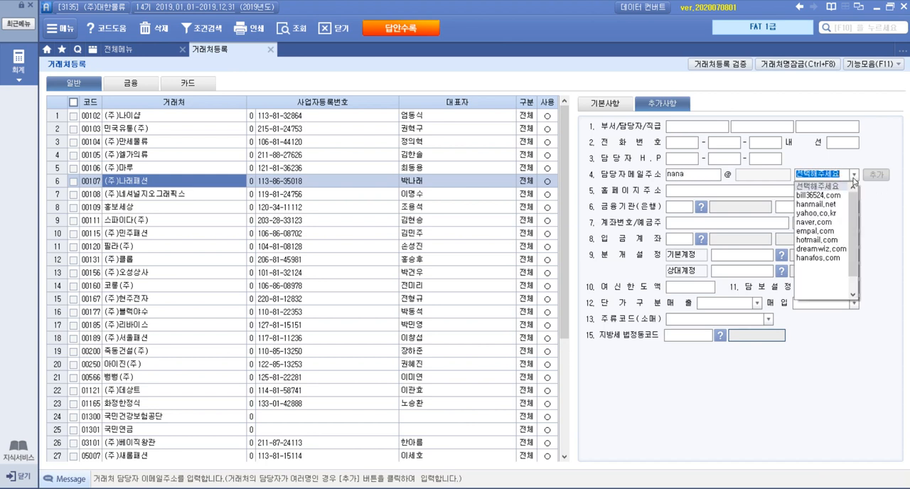
pyautogui.click(836, 222)
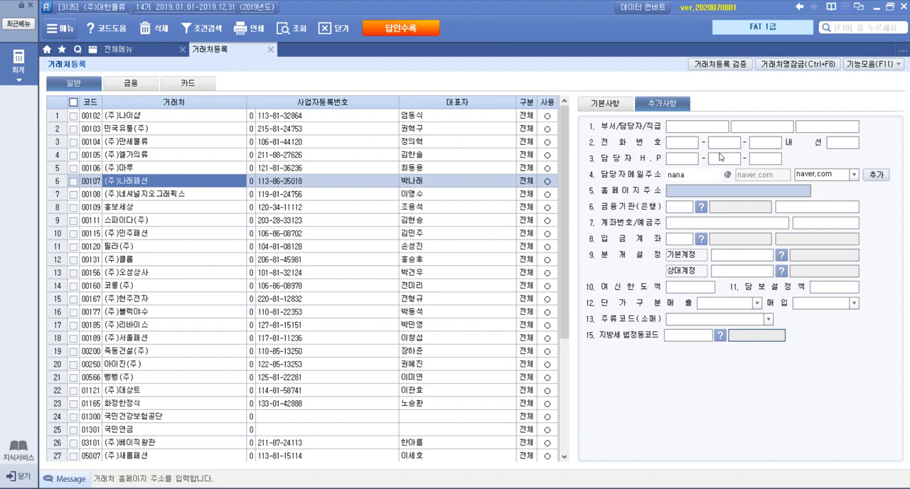
pyautogui.click(269, 50)
# Step: Switch to the exam PDF and read item 2, 기초정보관리 수정, on the missing insurance period of the business car
pyautogui.hotkey('alt', 'Tab')
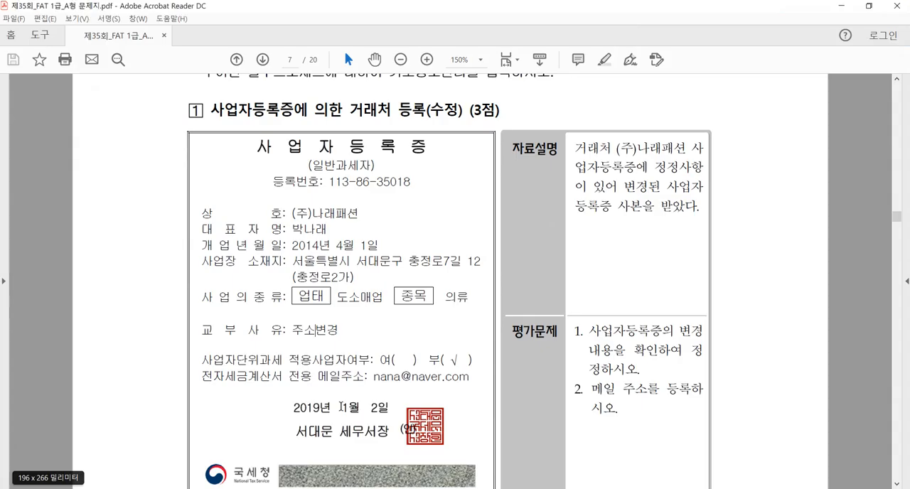
pyautogui.scroll(-5, 526, 370)
pyautogui.scroll(-3, 526, 370)
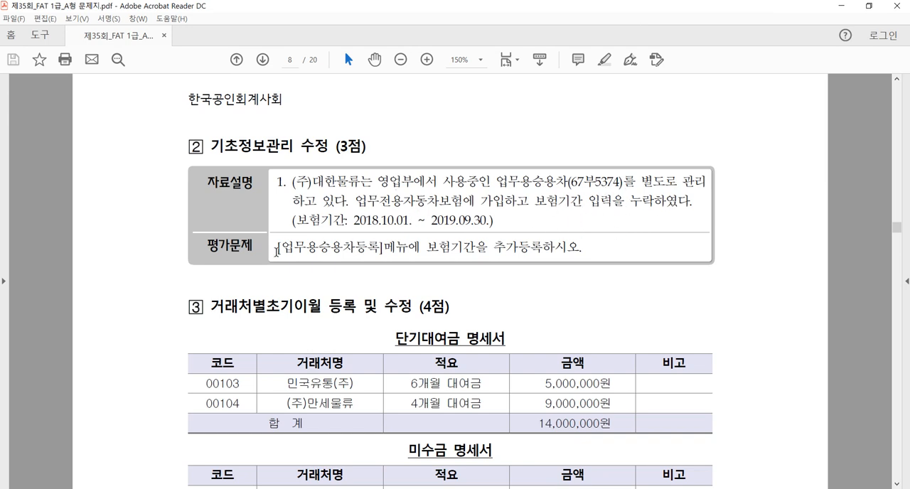
pyautogui.moveTo(281, 250); pyautogui.dragTo(372, 255)
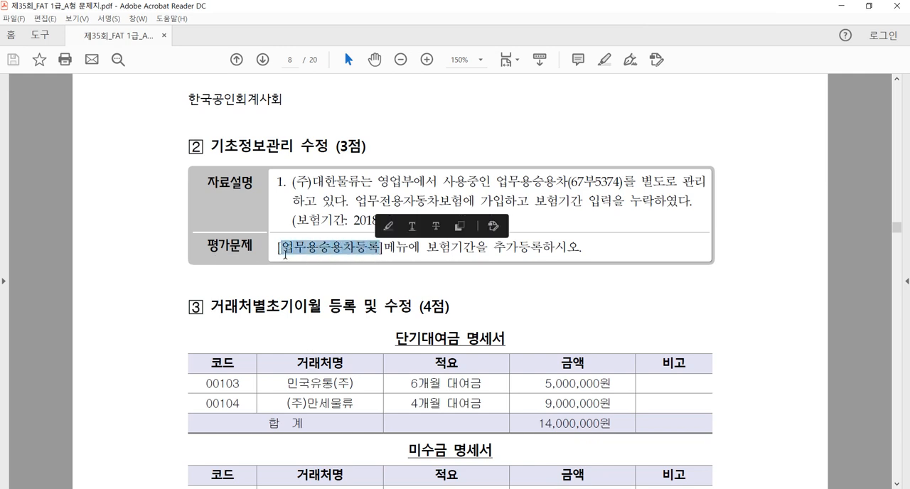
pyautogui.click(357, 221)
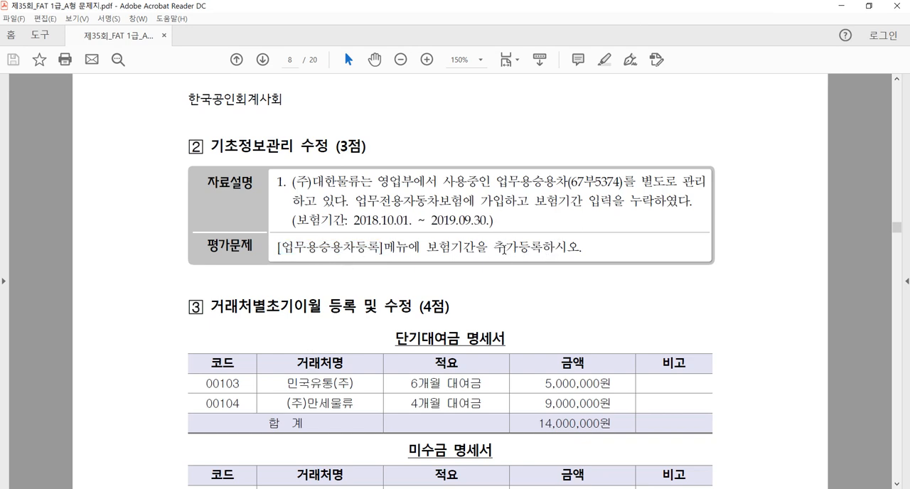
pyautogui.hotkey('alt', 'Tab')
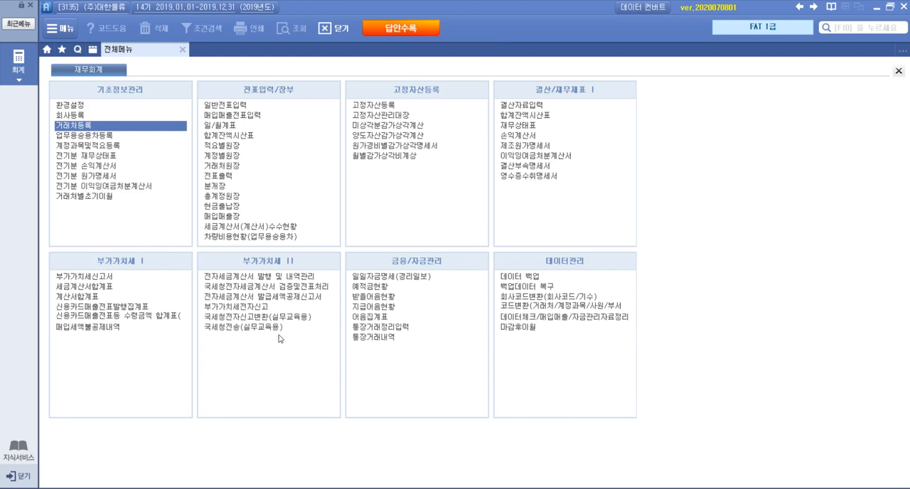
pyautogui.hotkey('alt', 'Tab')
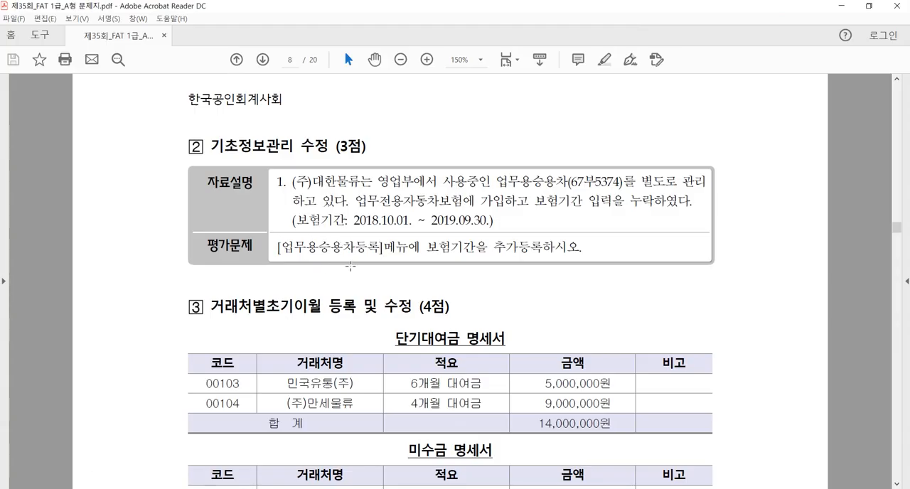
# Step: Switch to Smart A, open 업무용승용차등록, select vehicle 67부5374 and recheck the 평가문제 of item 2 in the exam PDF
pyautogui.hotkey('alt', 'Tab')
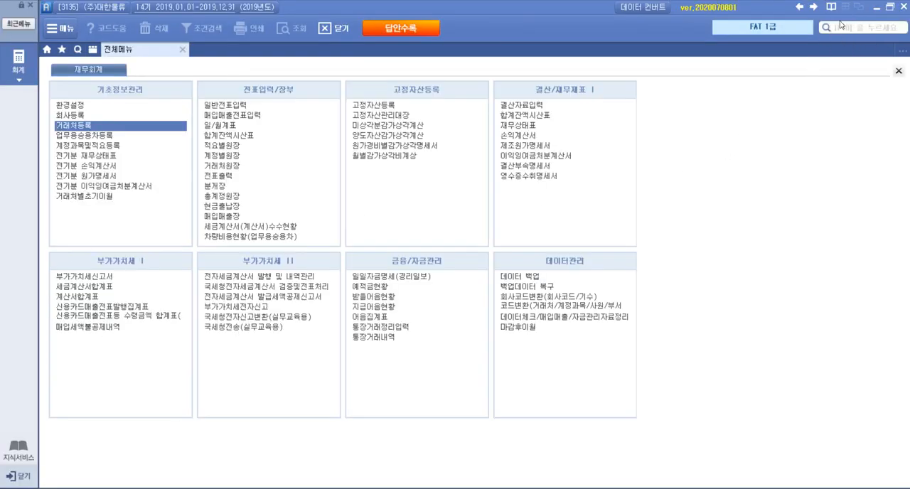
pyautogui.click(101, 136)
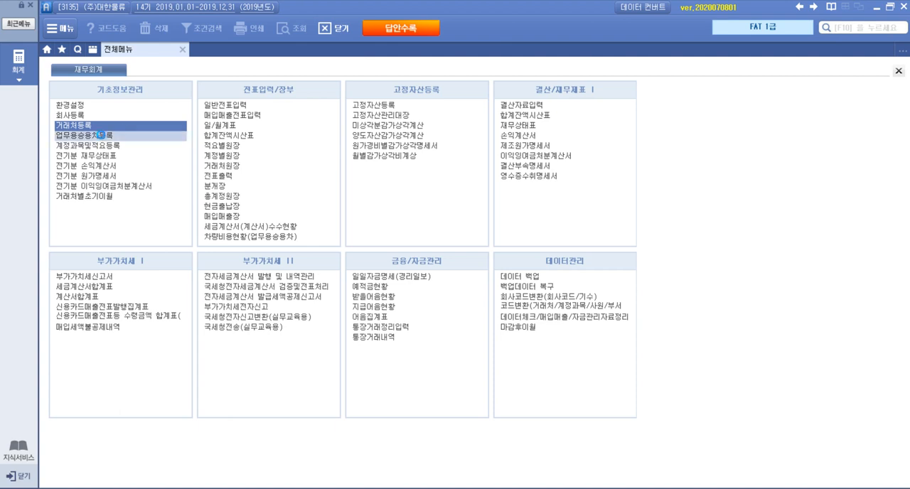
pyautogui.click(146, 118)
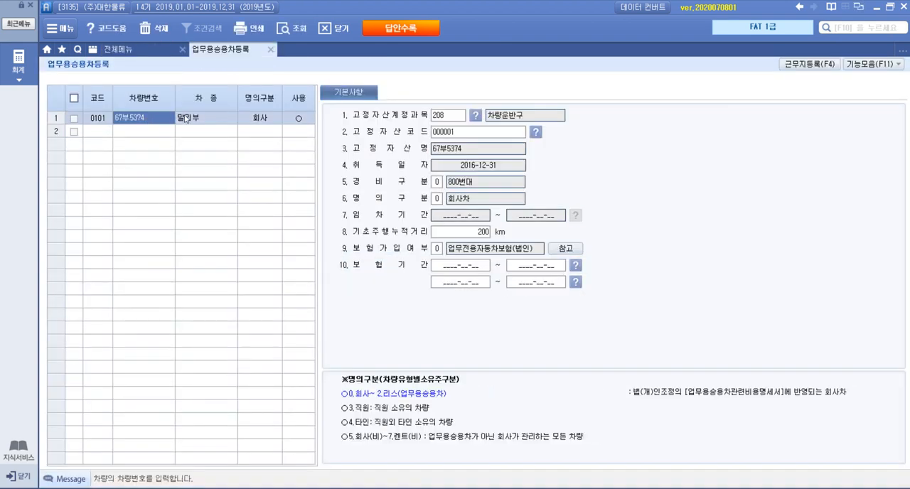
pyautogui.hotkey('alt', 'Tab')
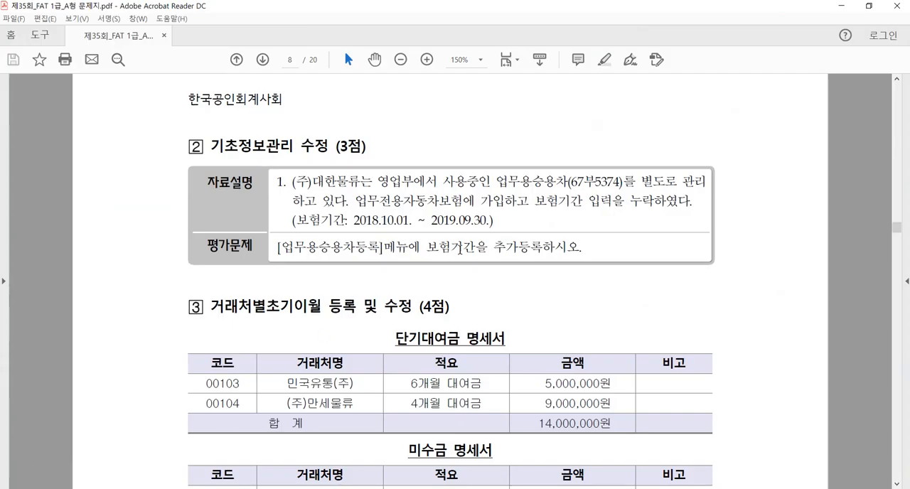
pyautogui.moveTo(426, 249); pyautogui.dragTo(532, 248)
pyautogui.click(559, 249)
pyautogui.hotkey('alt', 'Tab')
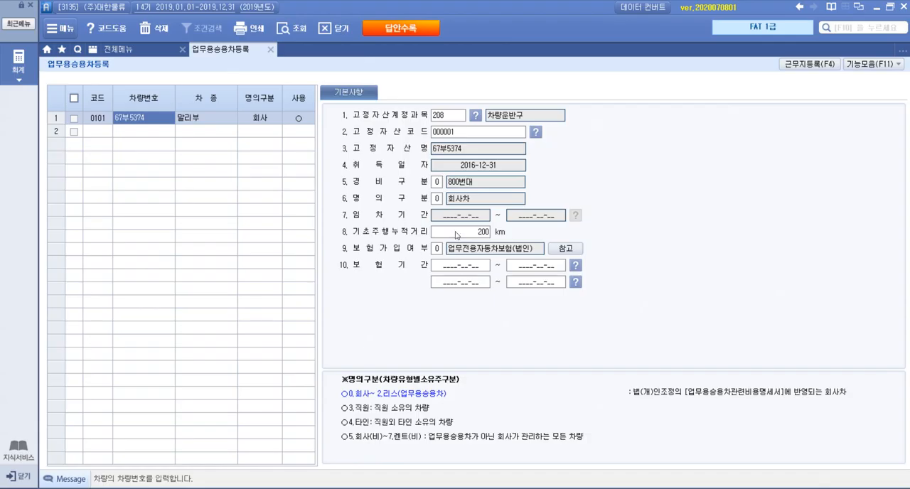
pyautogui.click(448, 271)
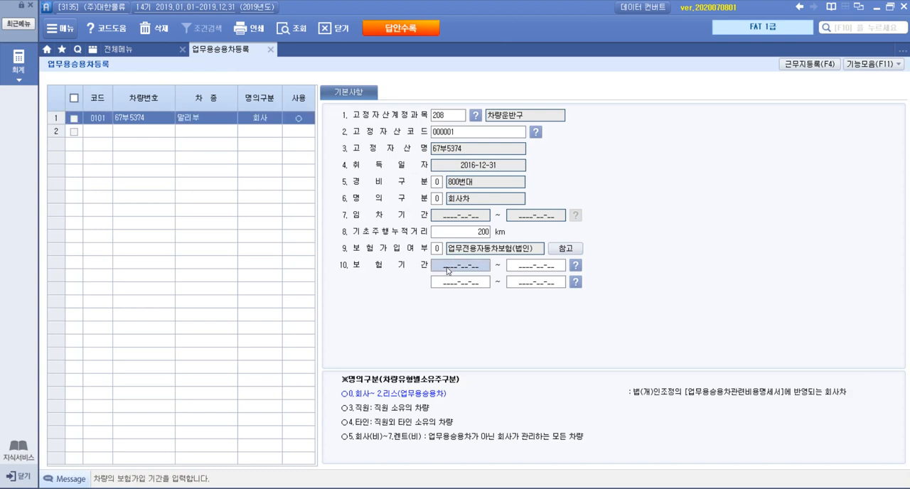
pyautogui.write('20')
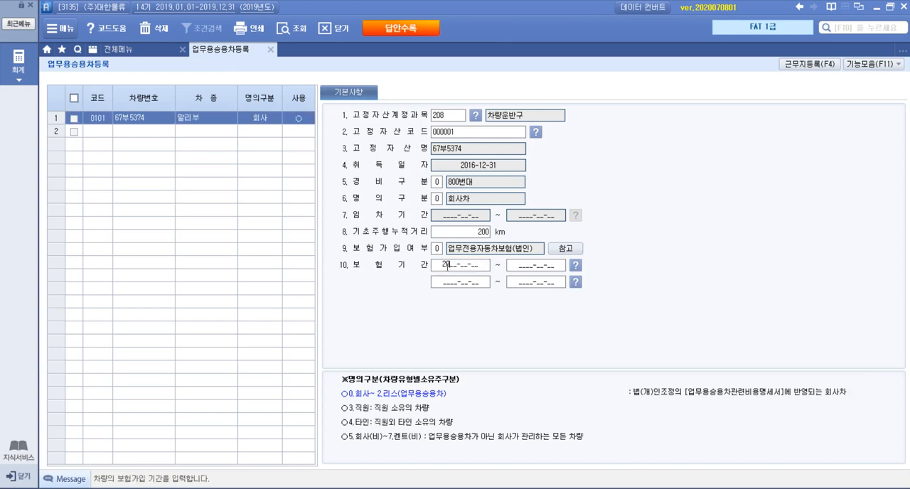
pyautogui.write('18-10-01')
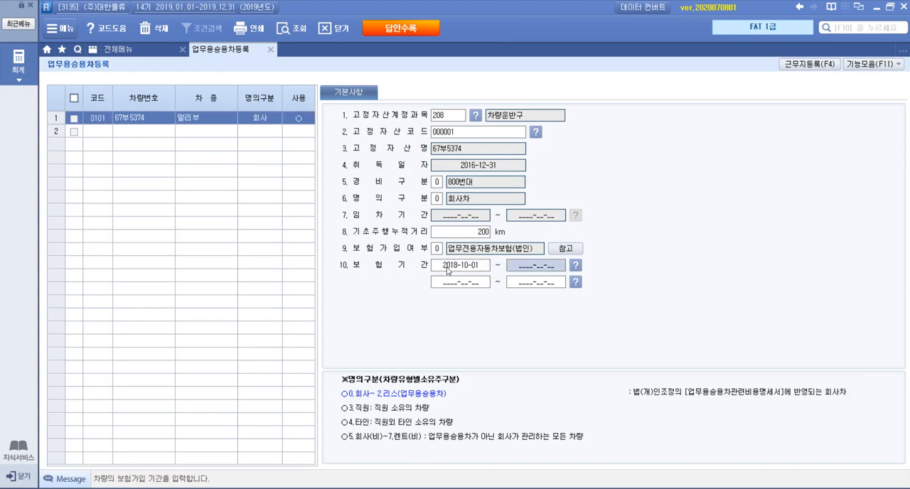
pyautogui.write(' ~ 2019-09-')
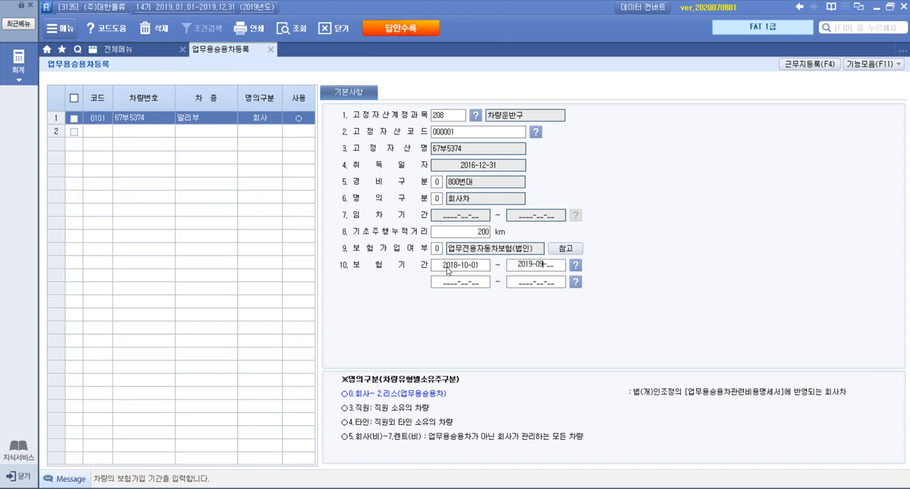
pyautogui.write('30')
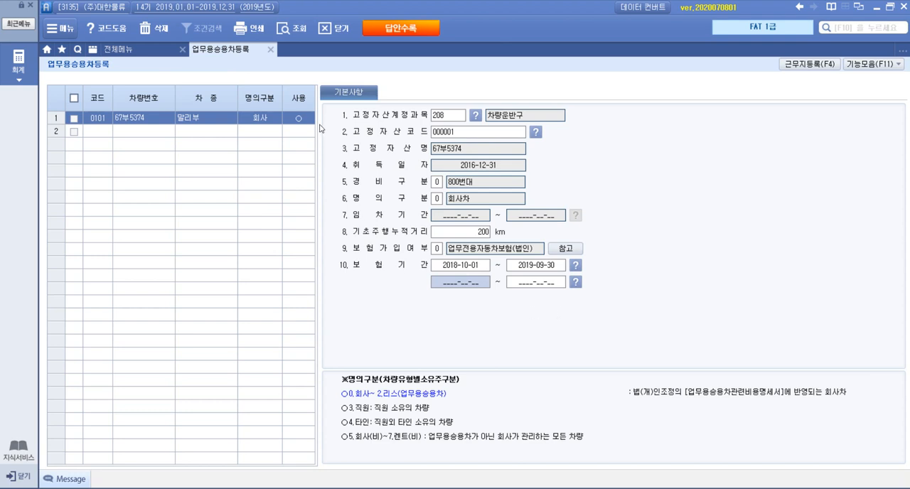
pyautogui.click(270, 49)
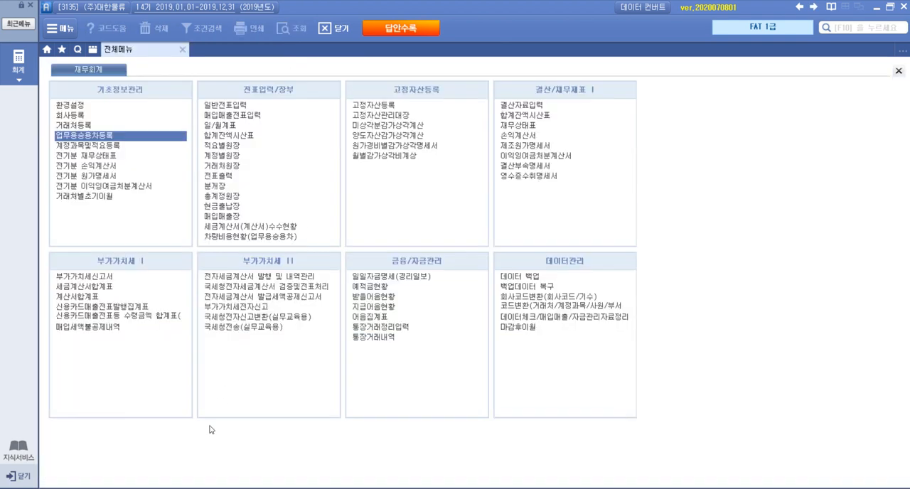
# Step: Switch to the exam PDF and read item 3, 거래처별초기이월 등록 및 수정, including the 단기대여금 and 미수금 statements
pyautogui.hotkey('alt', 'Tab')
pyautogui.scroll(-5, 613, 256)
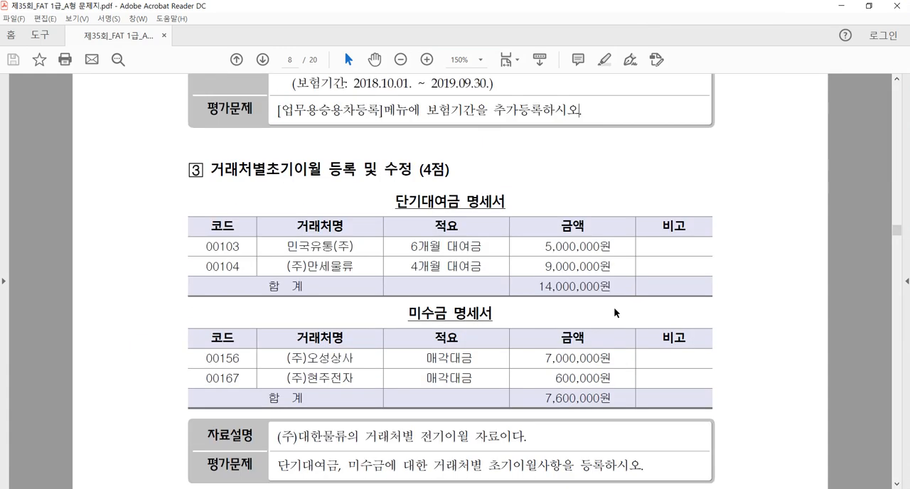
pyautogui.scroll(-1, 618, 312)
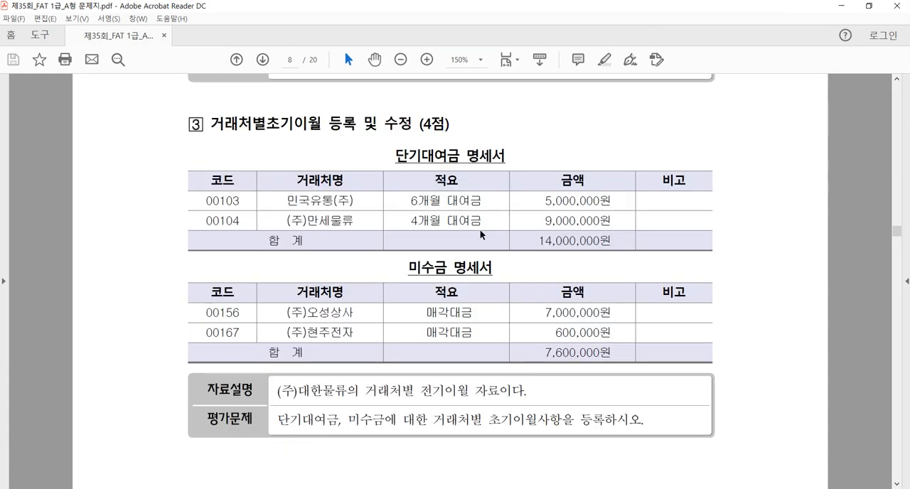
pyautogui.moveTo(210, 124); pyautogui.dragTo(323, 126)
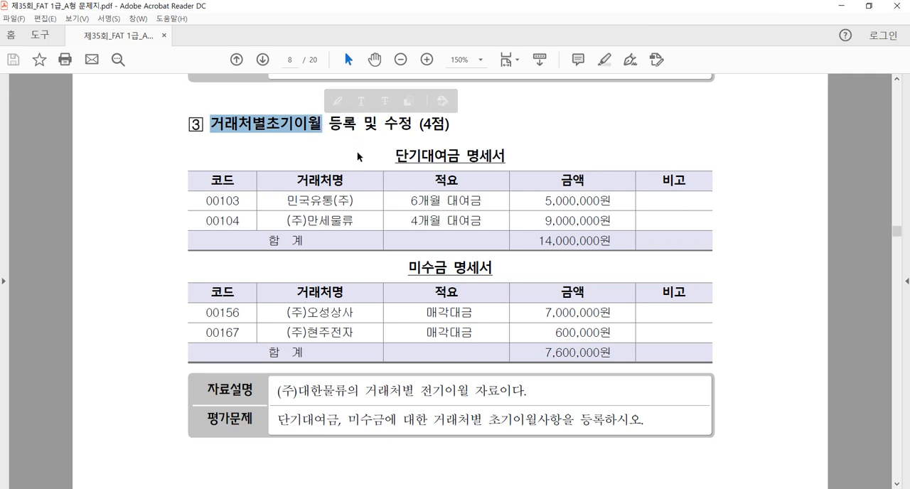
pyautogui.click(383, 134)
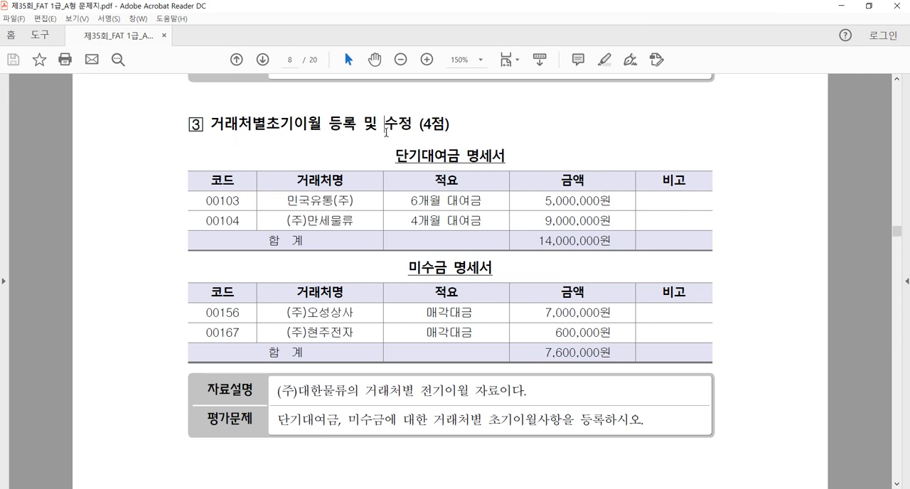
pyautogui.moveTo(396, 156); pyautogui.dragTo(460, 159)
pyautogui.click(407, 271)
pyautogui.moveTo(408, 271); pyautogui.dragTo(446, 273)
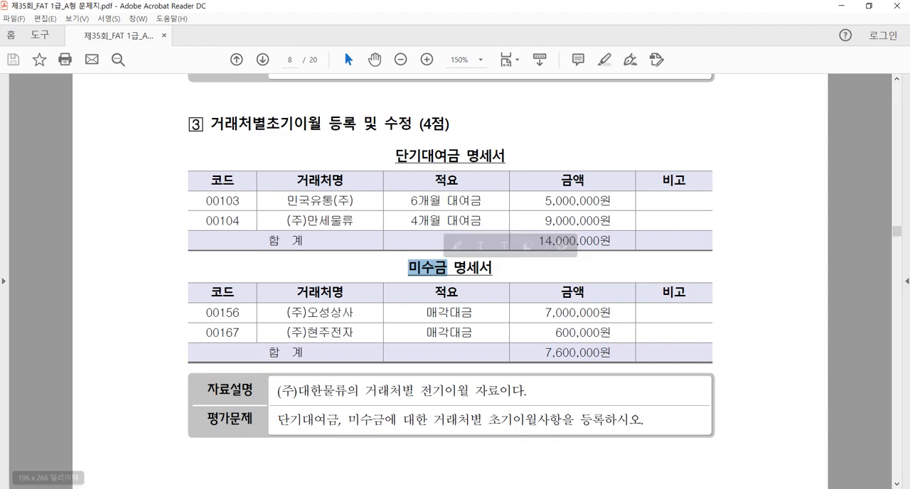
# Step: Switch to Smart A, open 거래처별초기이월 and register vendor 00103 민국유통(주) with 5,000,000 under 단기대여금
pyautogui.click(232, 488)
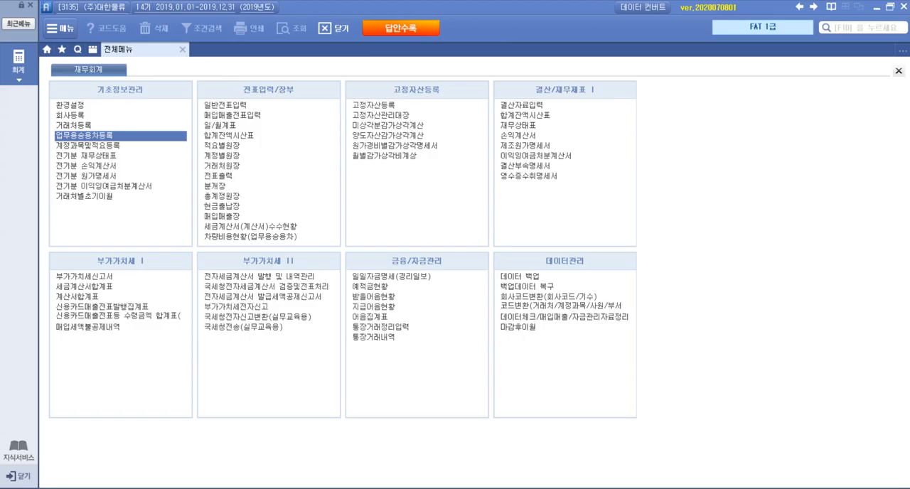
pyautogui.click(100, 201)
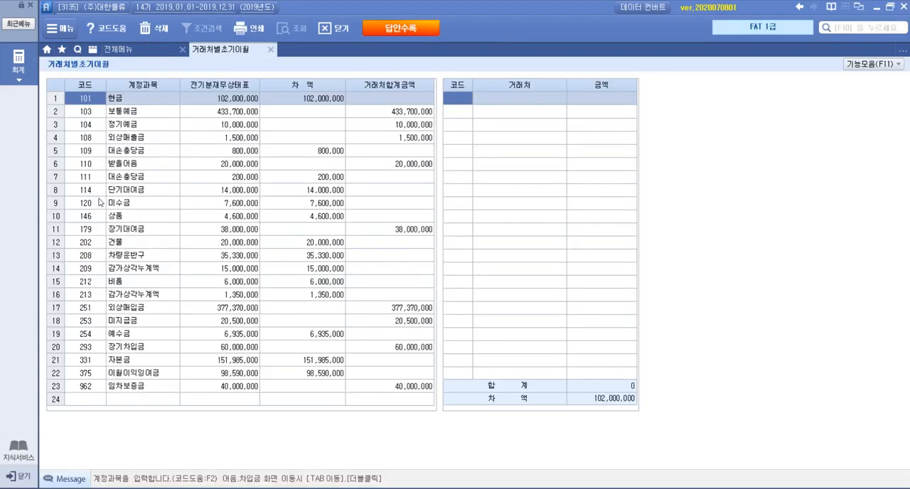
pyautogui.click(124, 194)
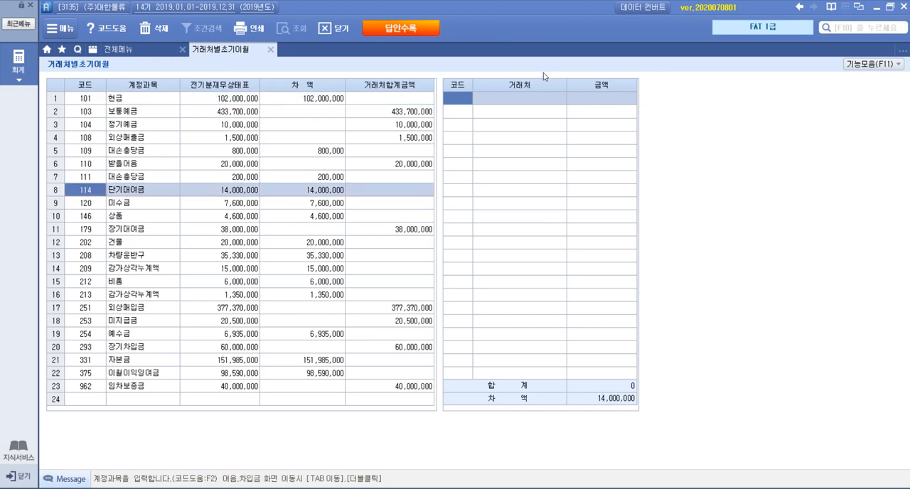
pyautogui.click(463, 99)
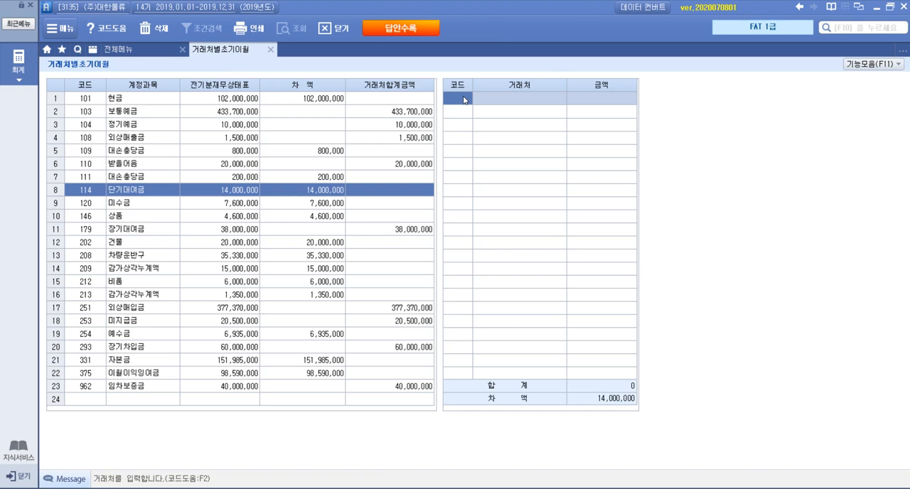
pyautogui.press('F2')
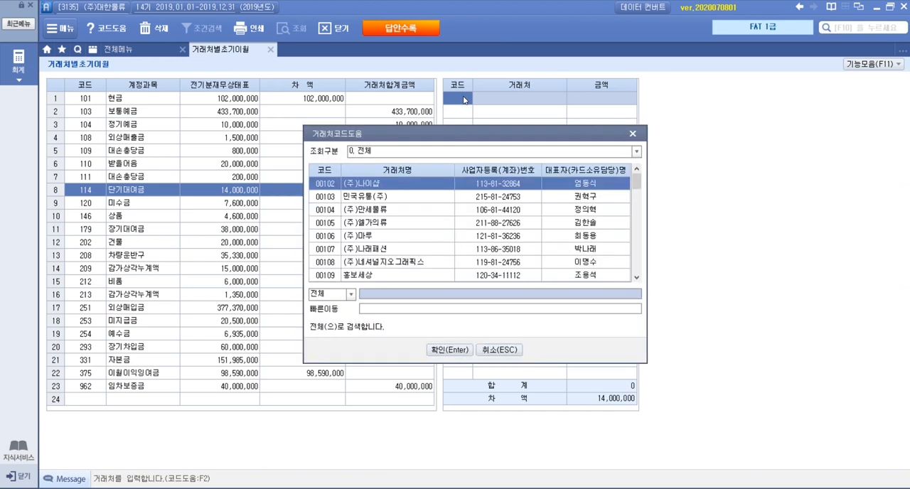
pyautogui.write('민국')
pyautogui.press('Return')
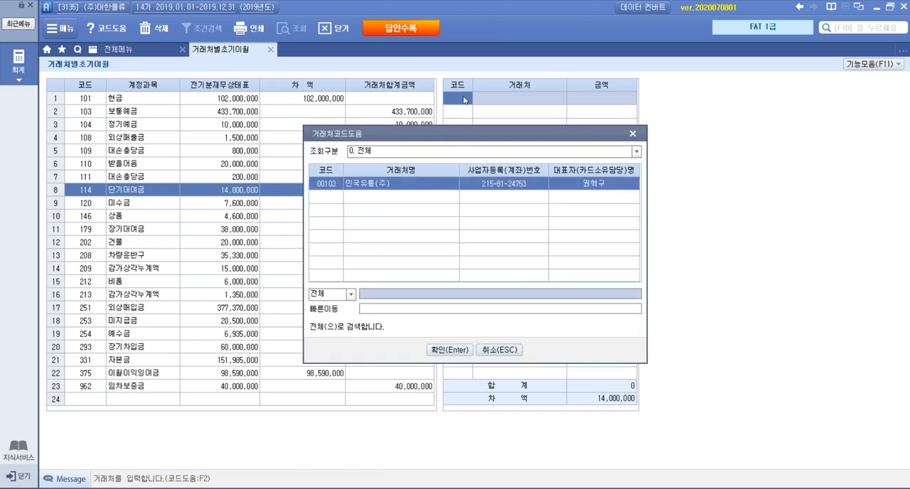
pyautogui.press('Return')
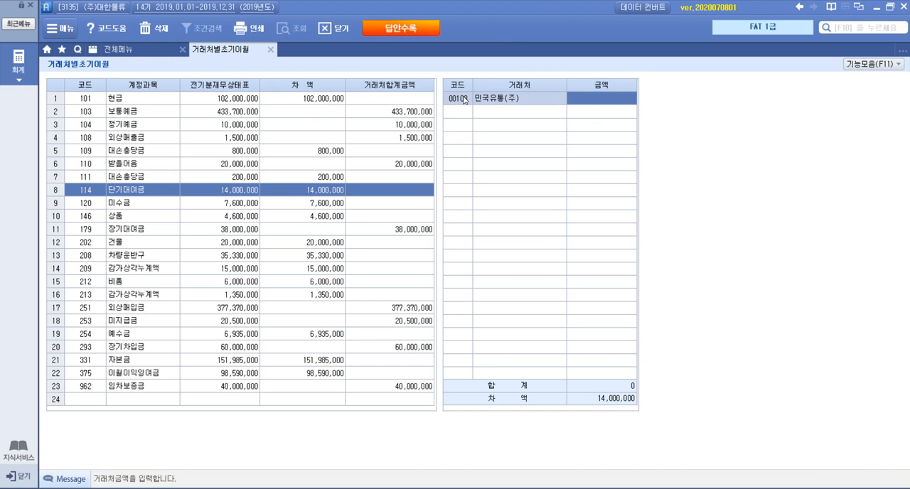
pyautogui.write('5000000')
pyautogui.press('Return')
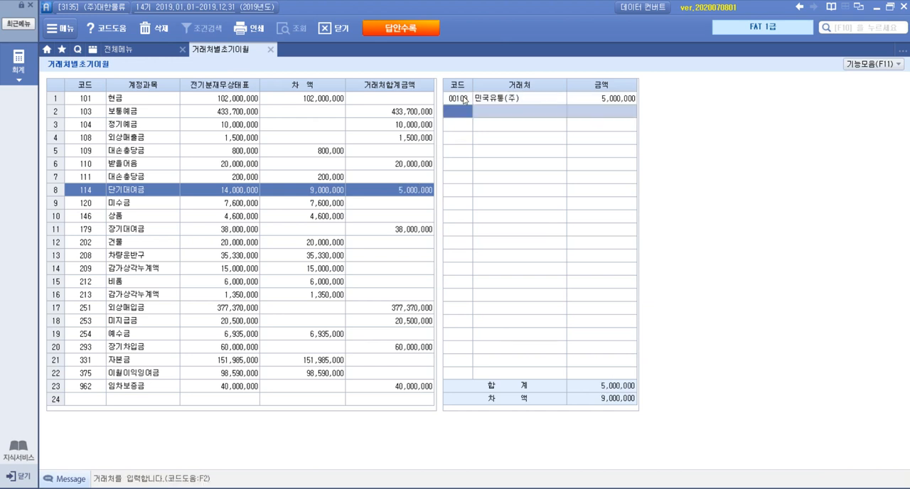
# Step: Add vendor 00104 (주)만세물류 with an opening balance of 9,000,000 under 단기대여금
pyautogui.press('F2')
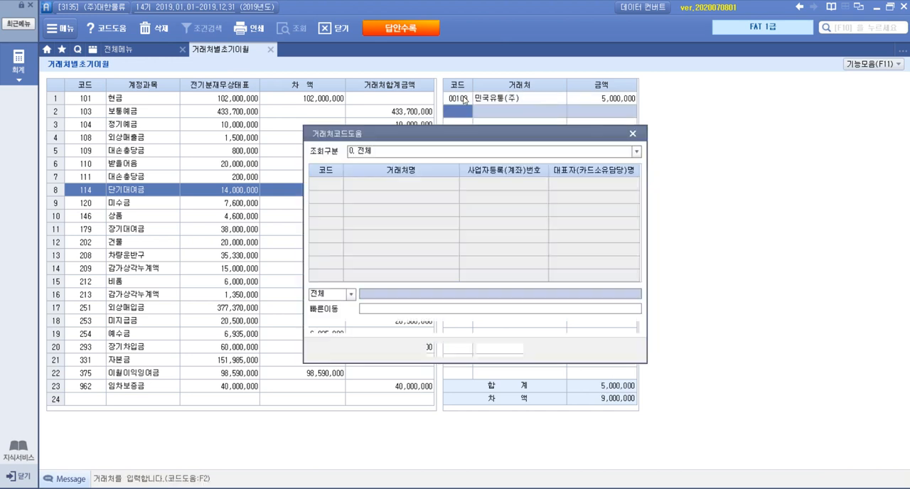
pyautogui.write('만세')
pyautogui.press('Return')
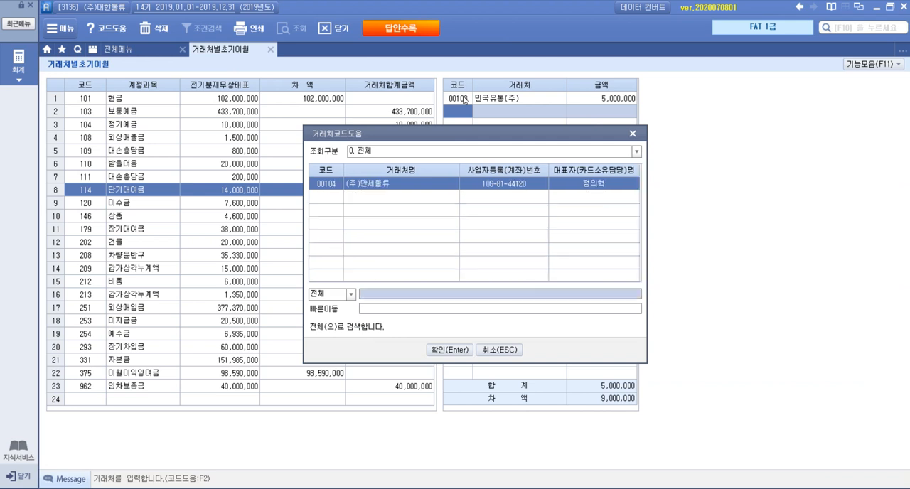
pyautogui.press('Return')
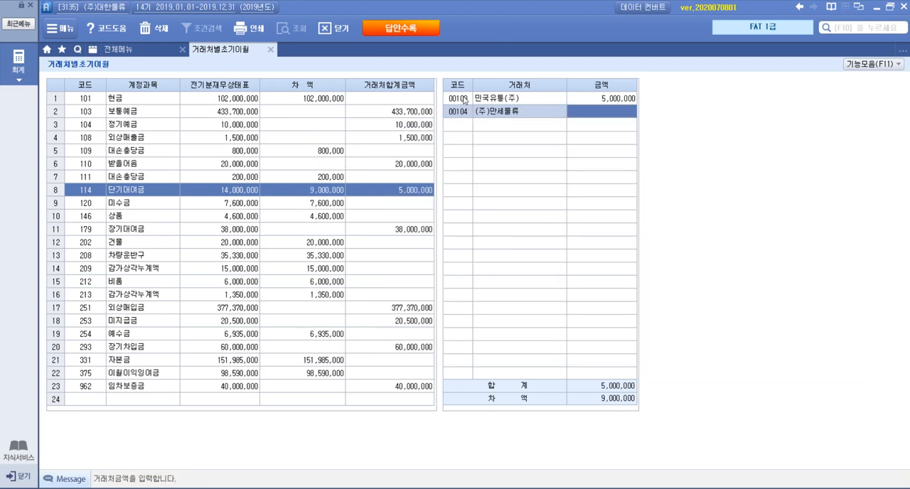
pyautogui.write('9000000')
pyautogui.press('Return')
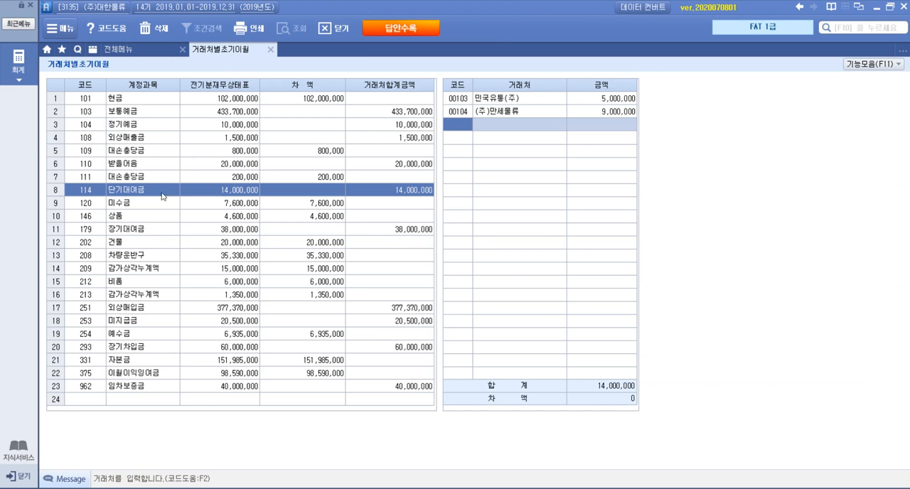
# Step: Register vendor 00156 (주)오성상사 with an opening balance of 7,000,000 under 미수금
pyautogui.click(153, 203)
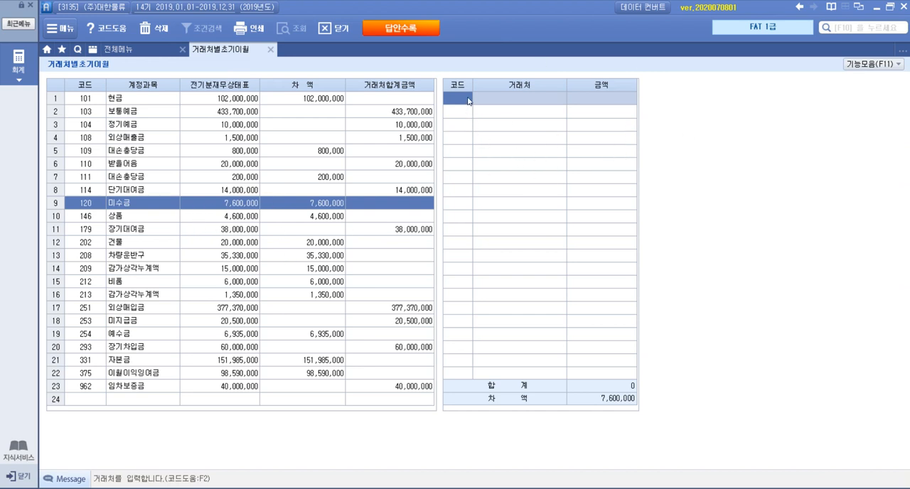
pyautogui.press('F2')
pyautogui.write('오성')
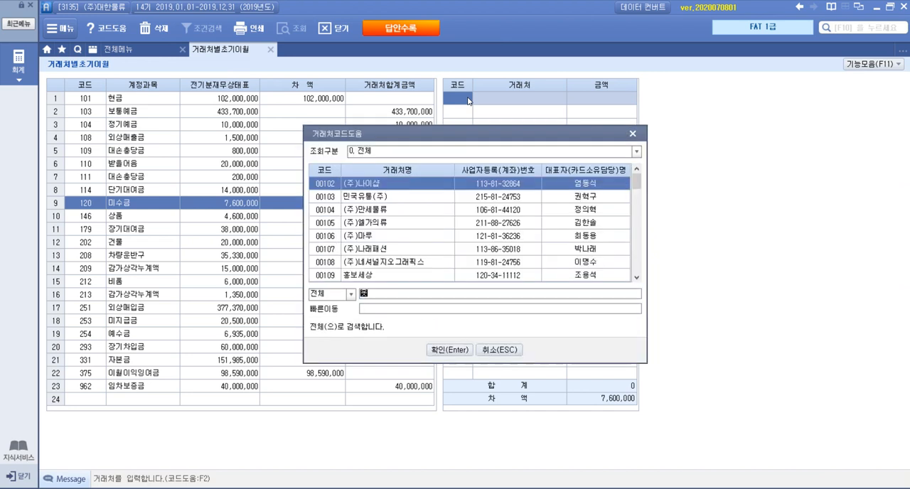
pyautogui.press('Return')
pyautogui.press('Return')
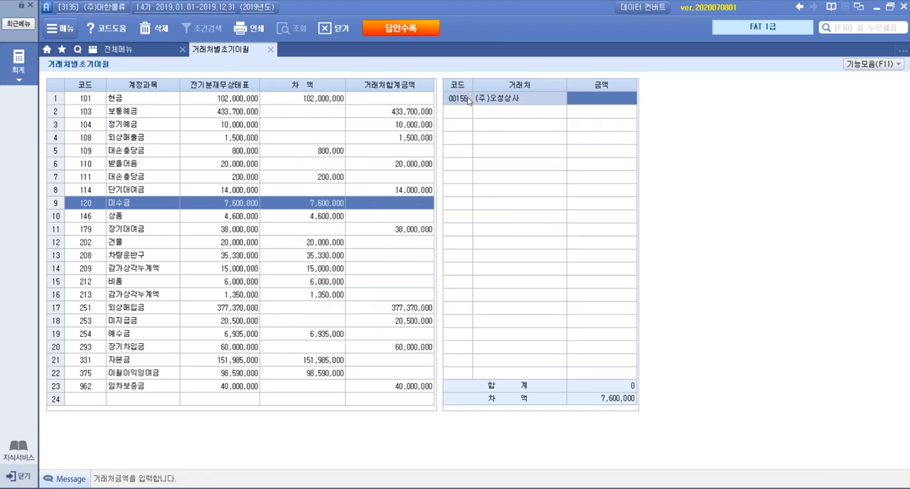
pyautogui.write('7000000')
pyautogui.press('Return')
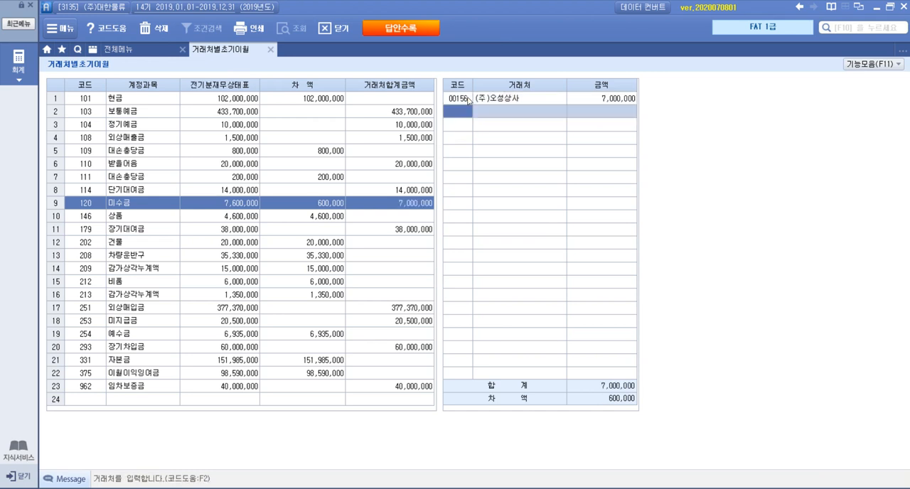
# Step: Add vendor 00167 (주)현주전자 with 600,000 under 미수금 and close 거래처별초기이월
pyautogui.press('F2')
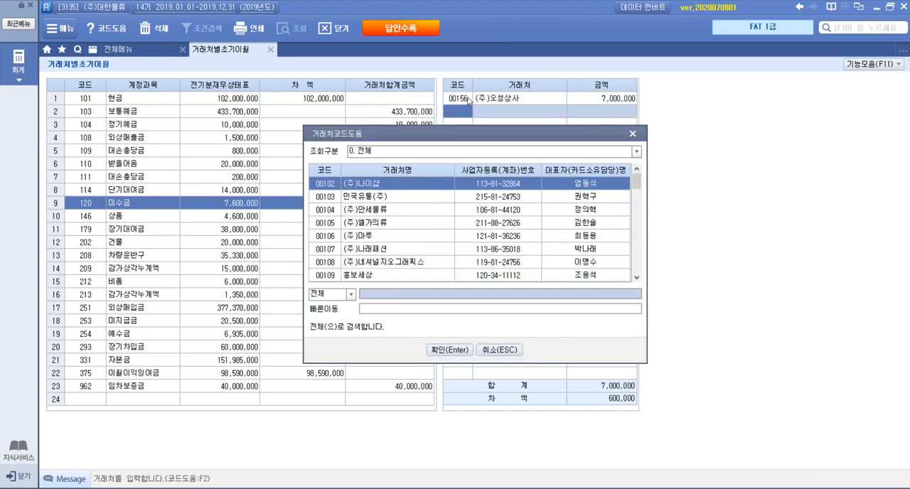
pyautogui.write('현주')
pyautogui.press('Return')
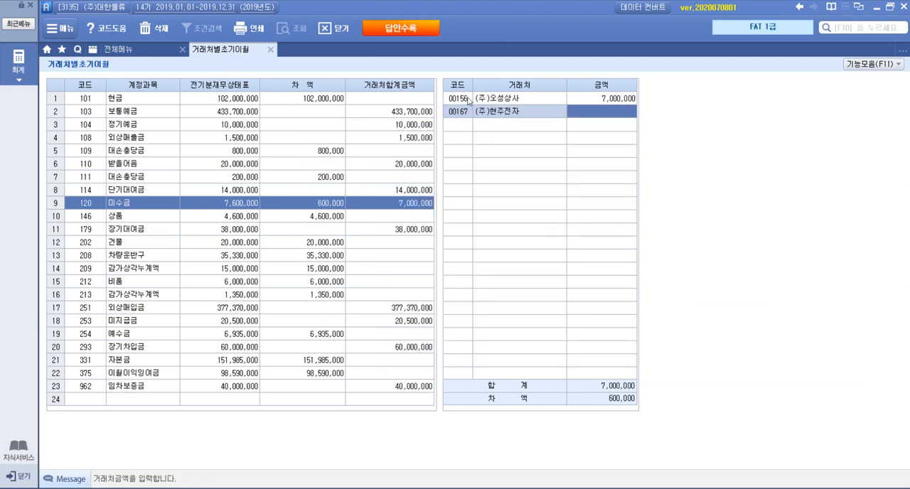
pyautogui.write('6000000')
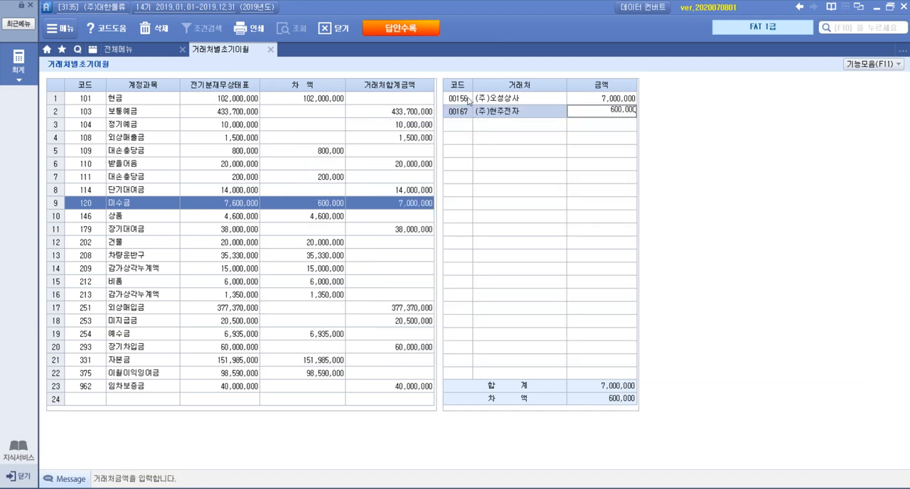
pyautogui.press('Return')
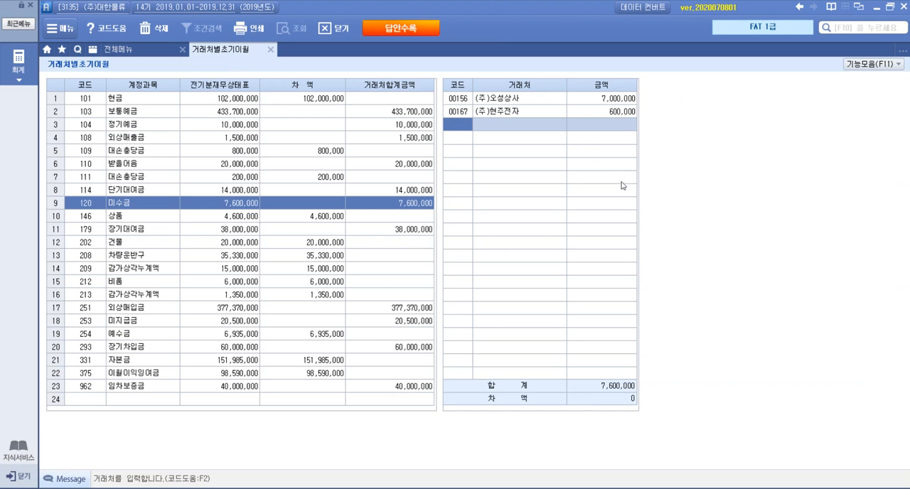
pyautogui.click(270, 50)
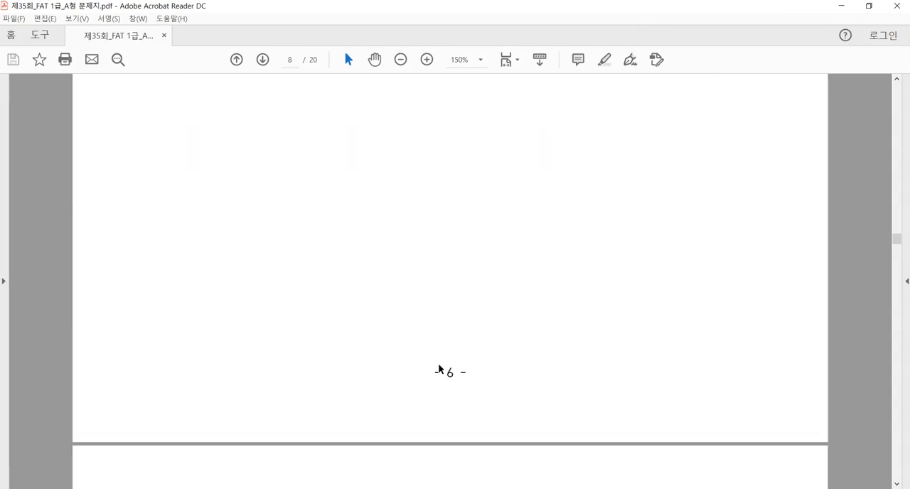
# Step: Switch to the exam PDF and read 문제 2 item 1, 증빙에 의한 전표입력, including the card slip's date, card company and amounts
pyautogui.scroll(-8, 439, 369)
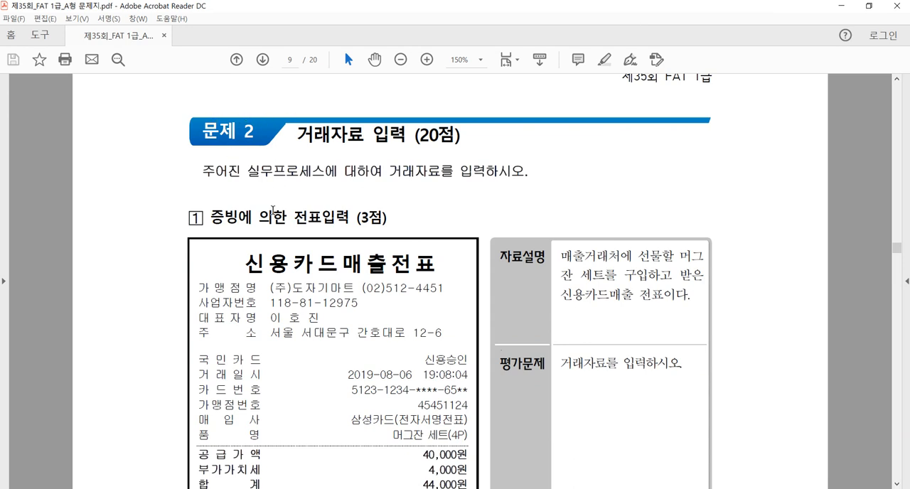
pyautogui.scroll(-2, 273, 211)
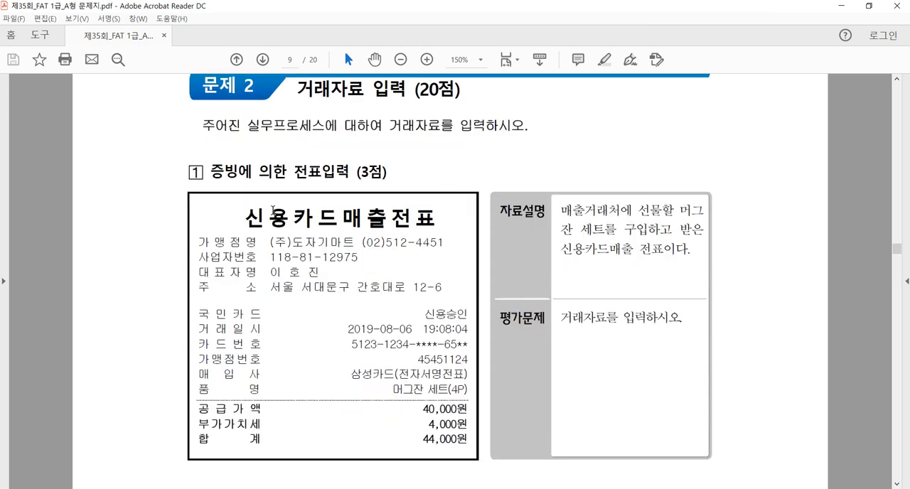
pyautogui.scroll(-2, 273, 212)
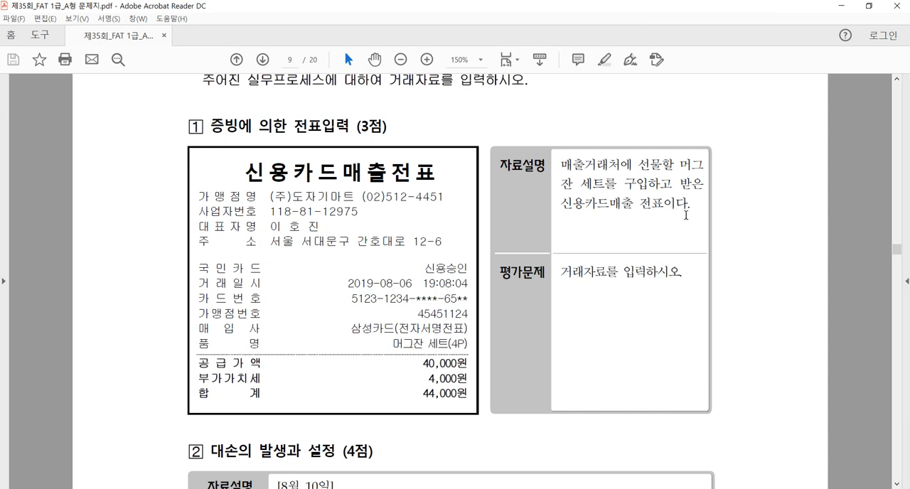
pyautogui.moveTo(194, 126); pyautogui.dragTo(683, 276)
pyautogui.click(682, 274)
pyautogui.moveTo(262, 269); pyautogui.dragTo(203, 269)
pyautogui.moveTo(350, 329); pyautogui.dragTo(399, 331)
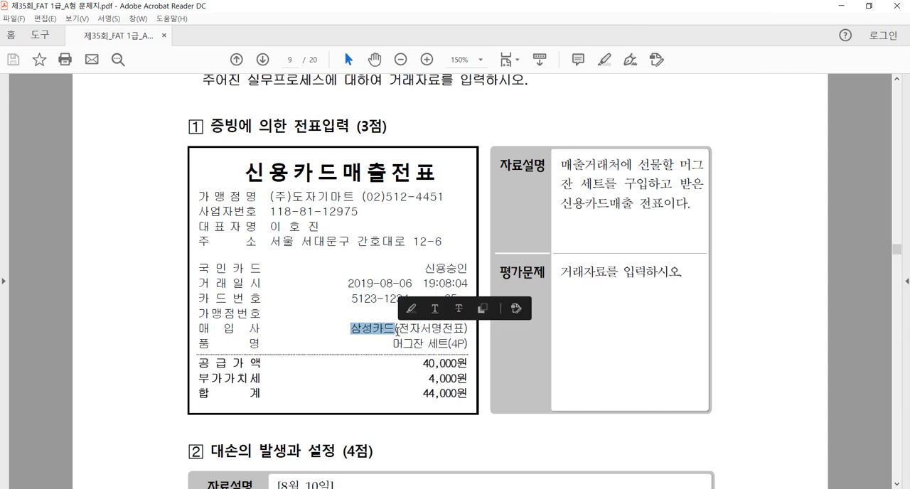
pyautogui.click(384, 335)
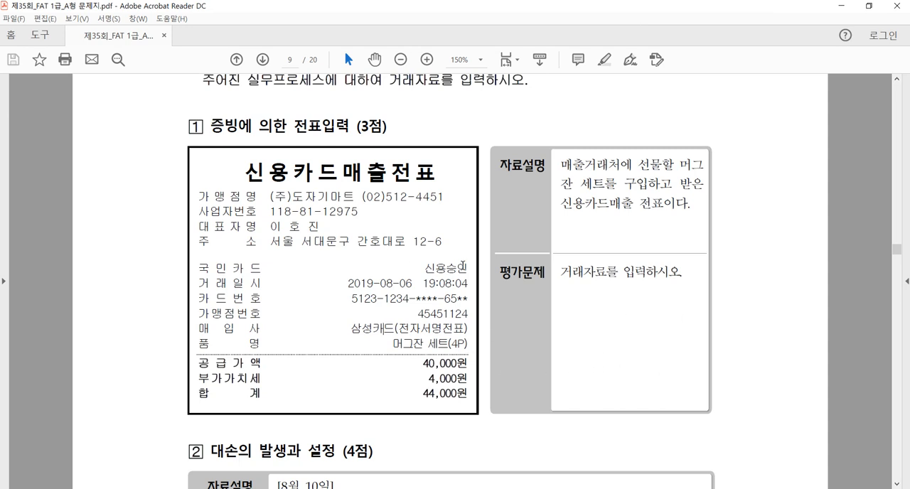
# Step: Switch to Smart A, open 일반전표입력, recheck the card slip in the exam PDF and set the voucher date to 08월 06일
pyautogui.click(230, 488)
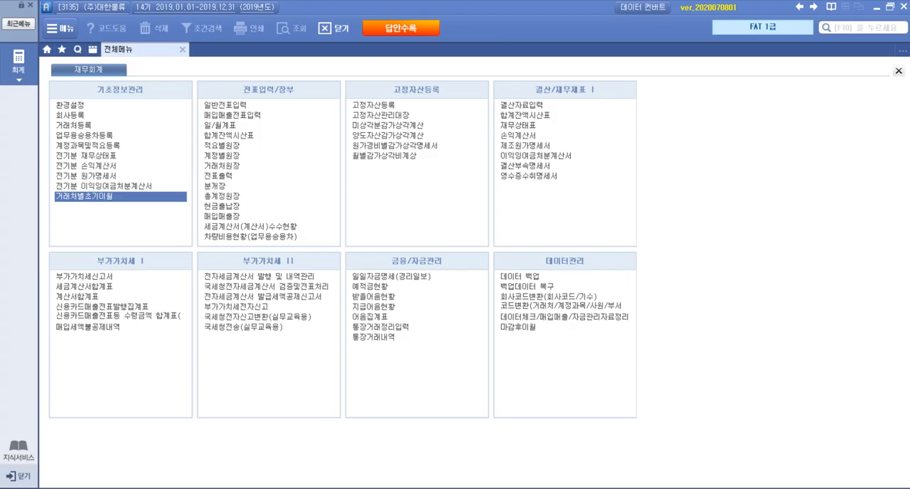
pyautogui.click(234, 105)
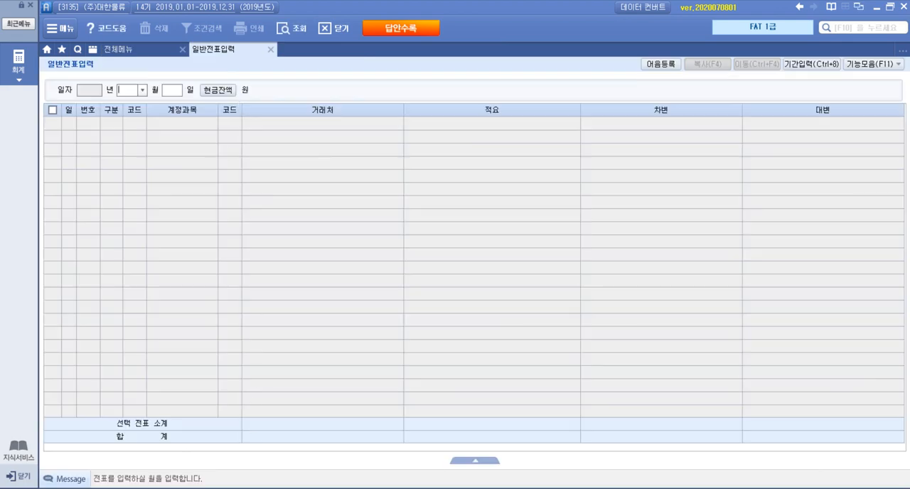
pyautogui.click(249, 488)
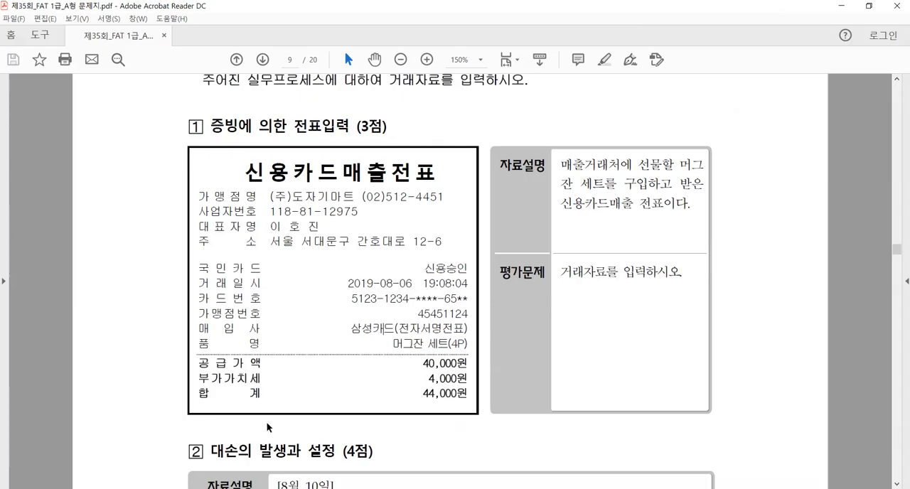
pyautogui.hotkey('alt', 'Tab')
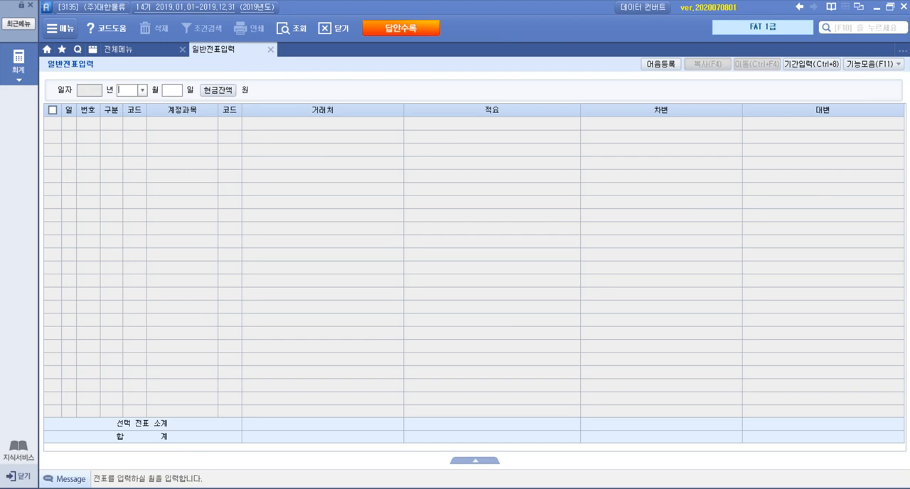
pyautogui.write('08')
pyautogui.press('Return')
pyautogui.write('06')
pyautogui.press('Return')
# Step: Enter a 차변 line for account 813 접대비 with the amount 44,000
pyautogui.write('3')
pyautogui.press('Return')
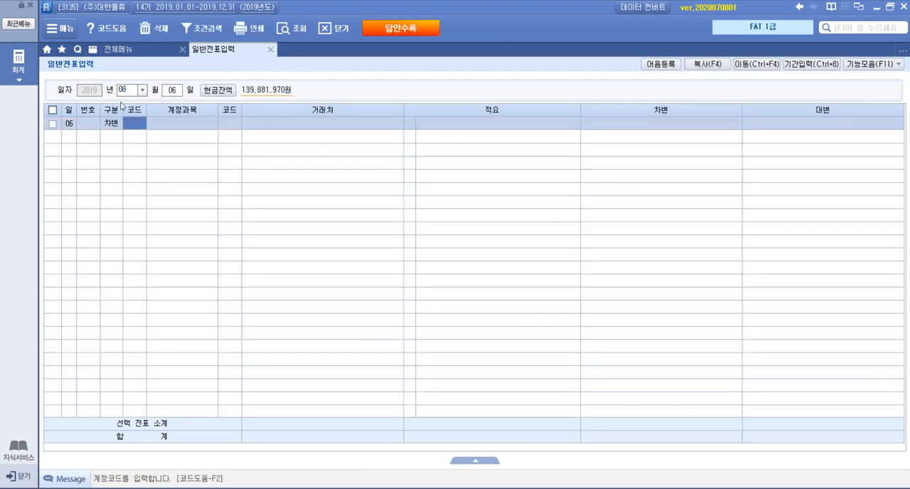
pyautogui.press('F2')
pyautogui.write('접대')
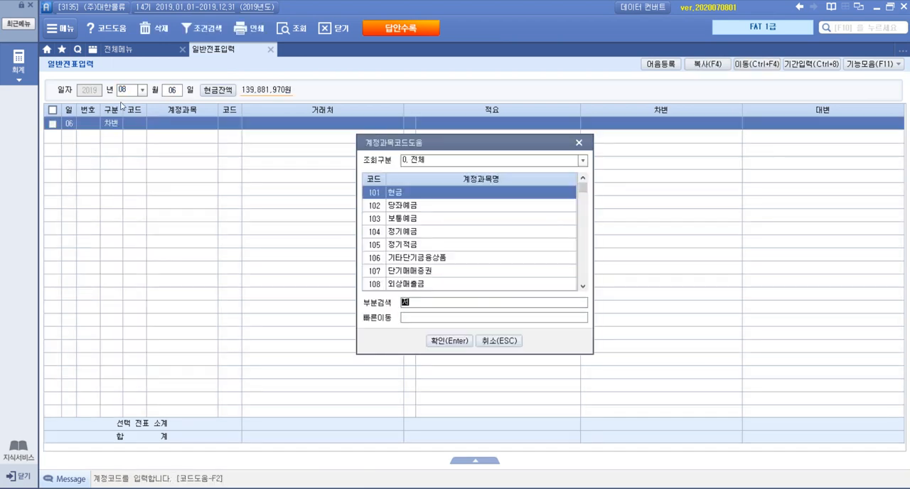
pyautogui.press('Return')
pyautogui.press('Down')
pyautogui.press('Down')
pyautogui.press('Down')
pyautogui.press('Return')
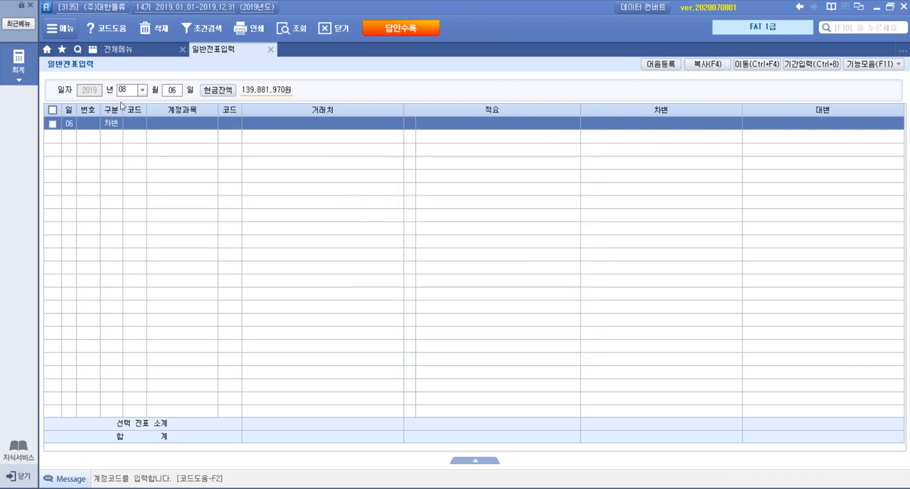
pyautogui.press('Return')
pyautogui.press('Return')
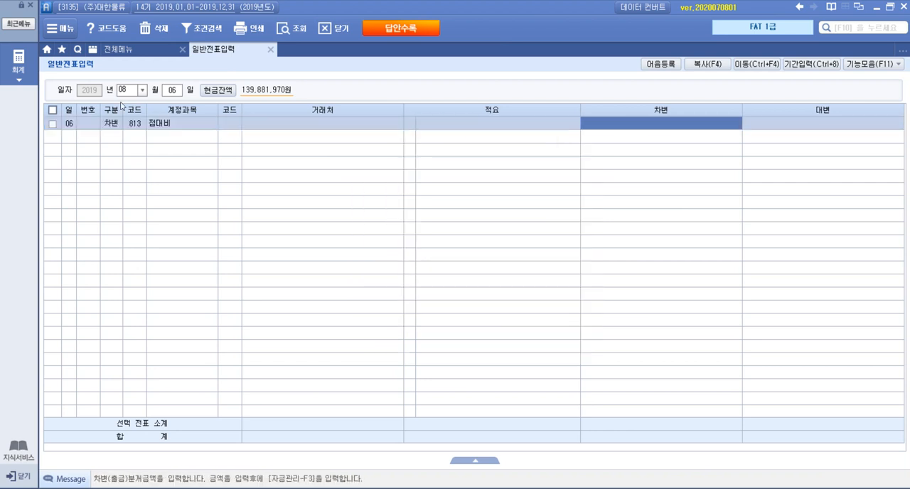
pyautogui.write('440000')
pyautogui.press('Return')
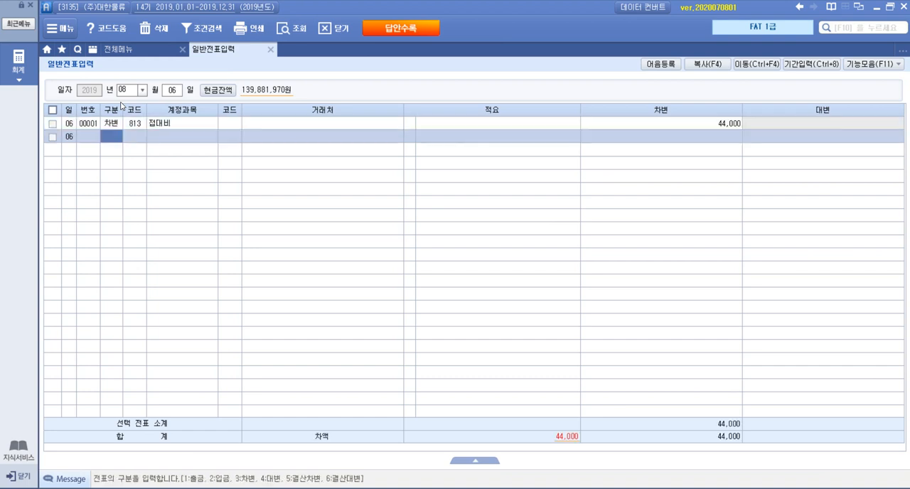
# Step: Add a 대변 line for account 253 미지급금 to the 08월 06일 voucher
pyautogui.press('4')
pyautogui.press('F2')
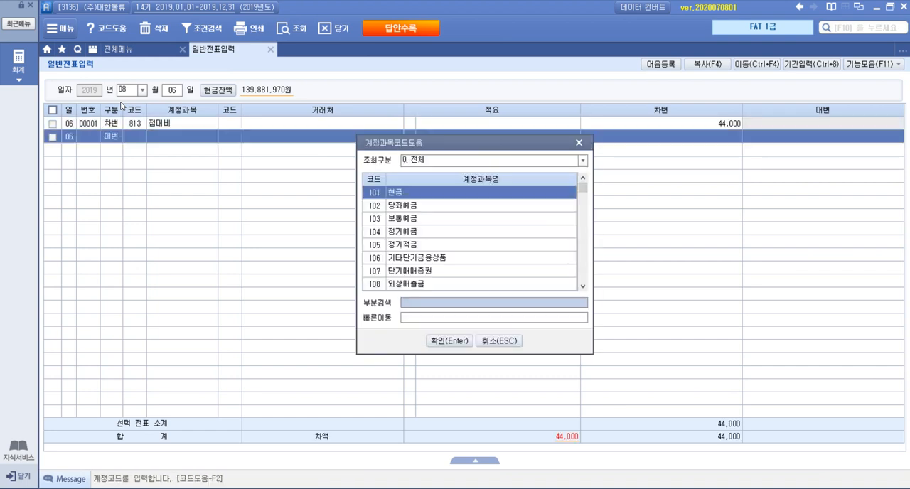
pyautogui.write('미지')
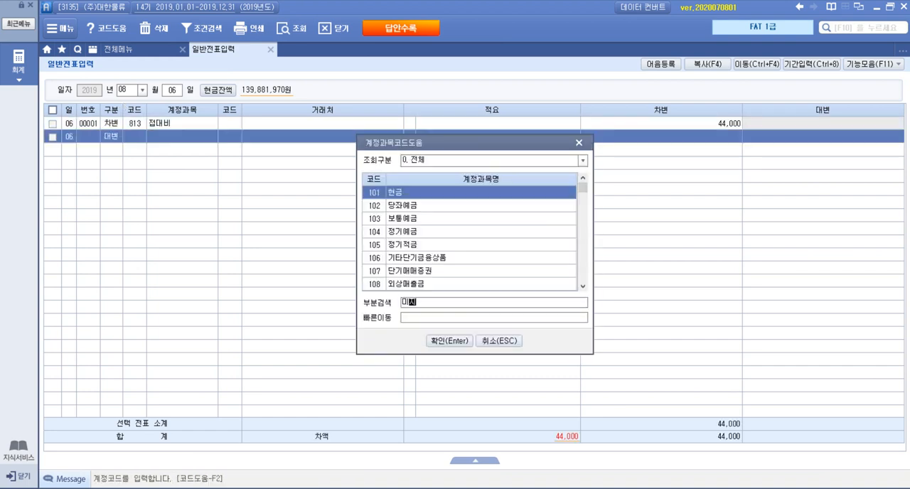
pyautogui.press('Return')
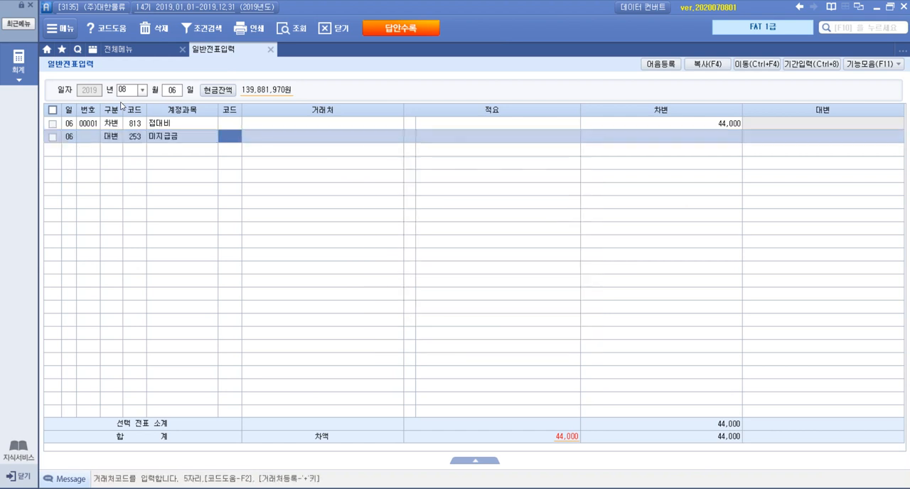
# Step: Assign vendor 99601 국민카드 to the 미지급금 line and enter 44,000 as its 대변 amount
pyautogui.press('F2')
pyautogui.write('국민')
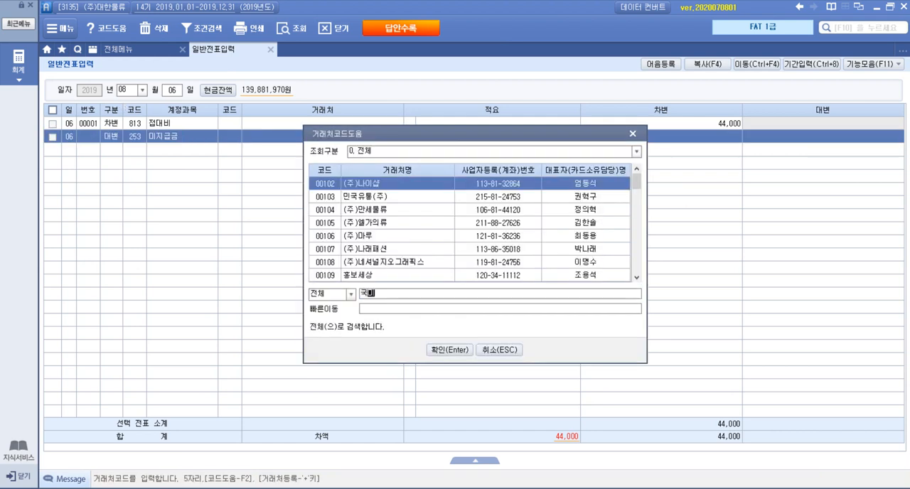
pyautogui.press('Down')
pyautogui.press('Down')
pyautogui.press('Down')
pyautogui.press('Return')
pyautogui.press('Return')
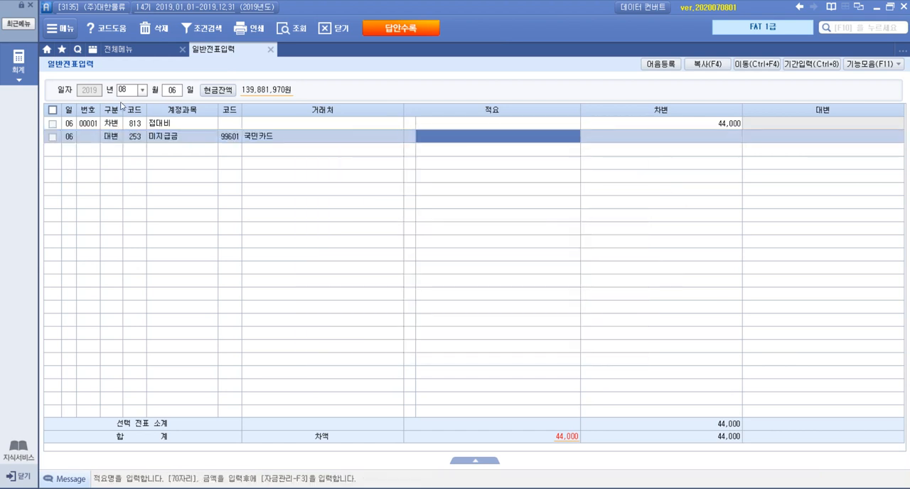
pyautogui.press('Return')
pyautogui.write('440000')
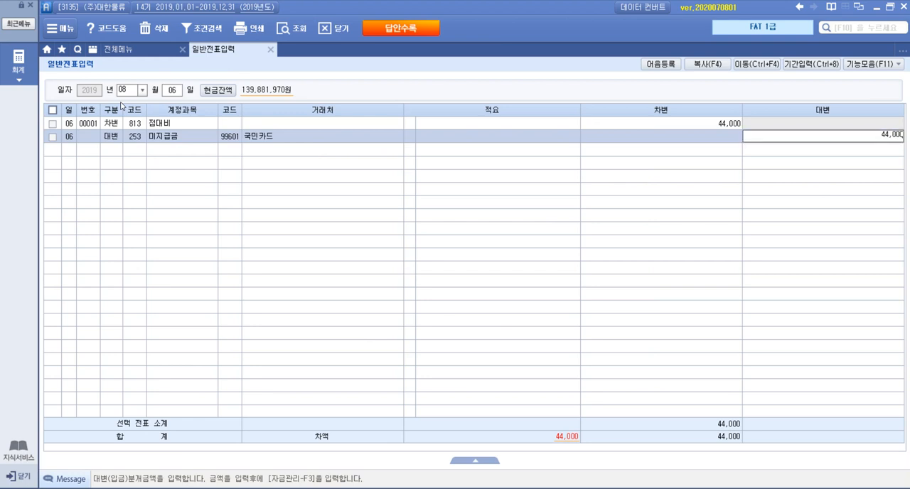
pyautogui.press('Return')
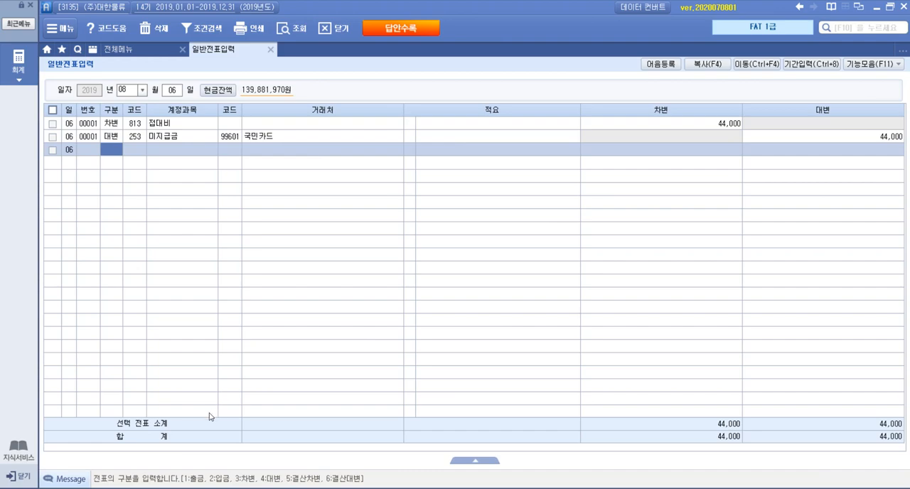
# Step: Switch to the exam PDF and read 문제 2 item 2, 대손의 발생과 설정, including its date, company and evaluation task
pyautogui.hotkey('alt', 'Tab')
pyautogui.scroll(-5, 315, 344)
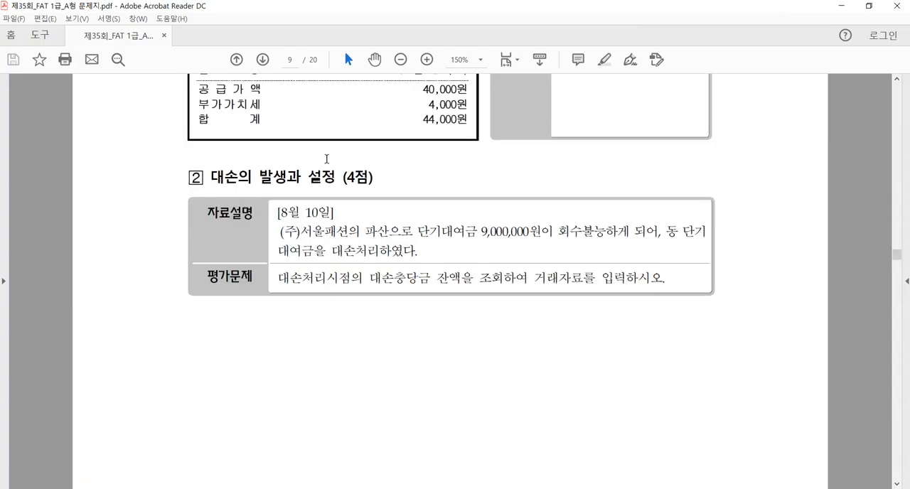
pyautogui.moveTo(208, 177); pyautogui.dragTo(652, 270)
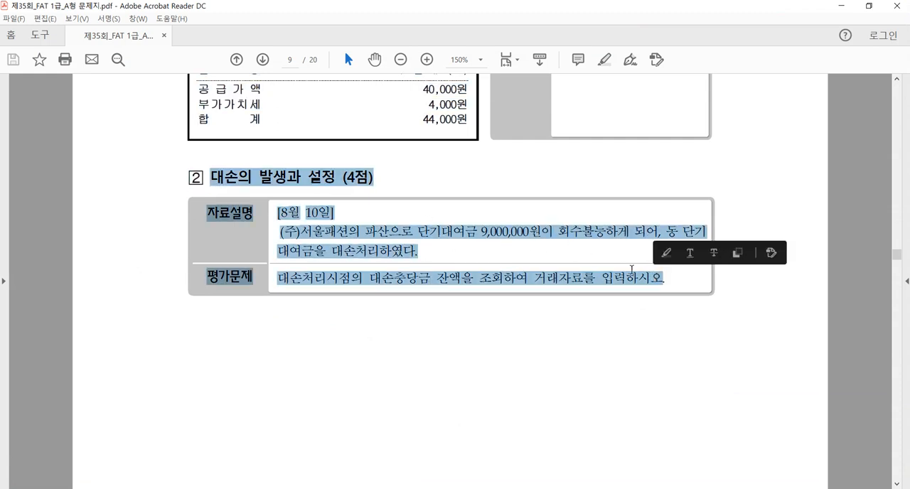
pyautogui.click(632, 270)
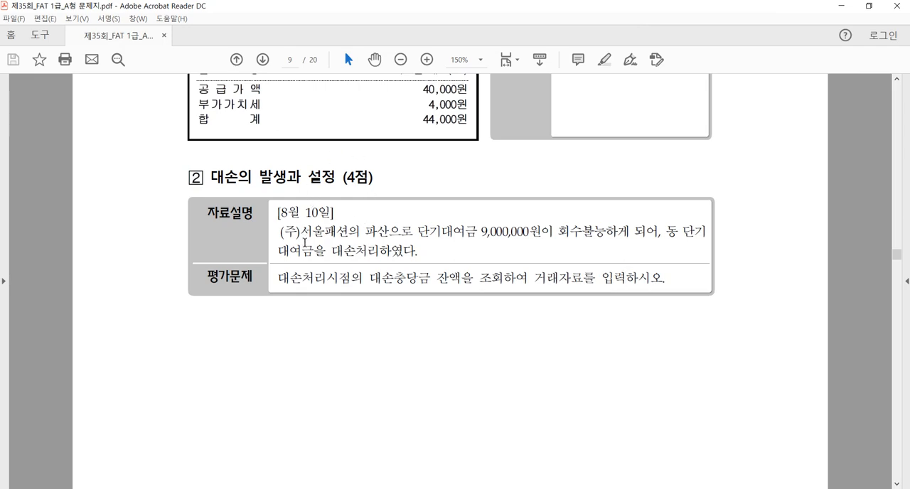
# Step: Read item 3, 기타 일반거래, in the exam PDF, checking the 이사회 의사록 for the share count, par value and issue price
pyautogui.scroll(-10, 309, 246)
pyautogui.scroll(-1, 310, 246)
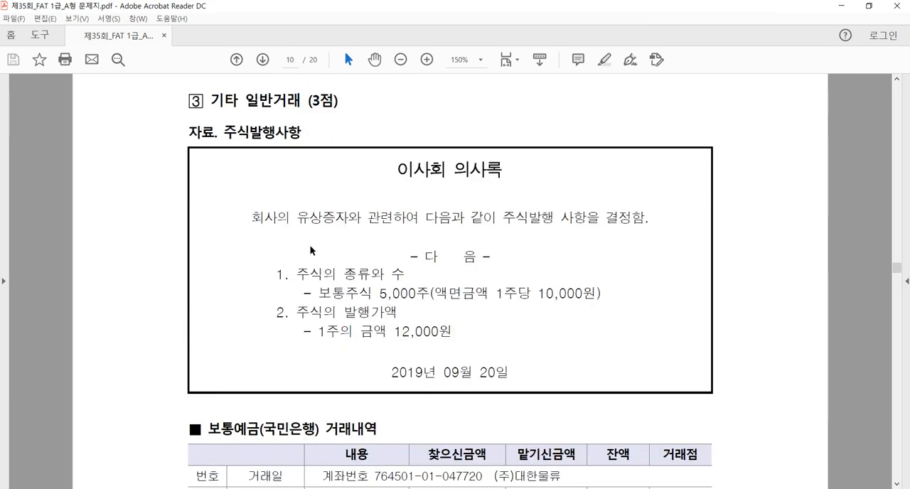
pyautogui.click(400, 60)
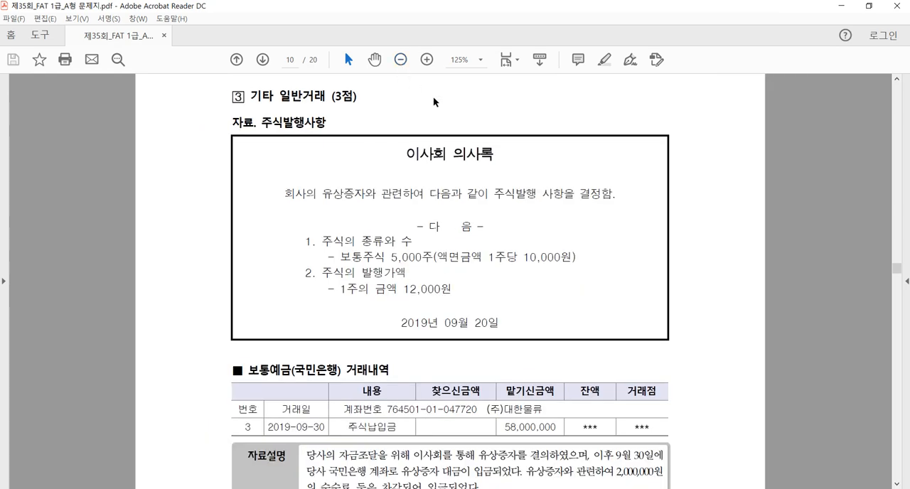
pyautogui.scroll(-1, 500, 153)
pyautogui.scroll(1, 500, 154)
pyautogui.scroll(-2, 458, 274)
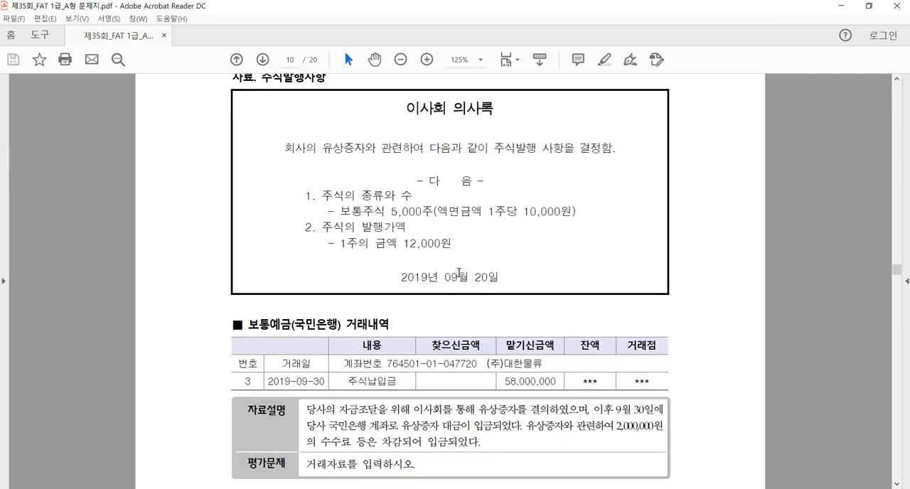
pyautogui.scroll(1, 455, 239)
pyautogui.moveTo(404, 245); pyautogui.dragTo(463, 245)
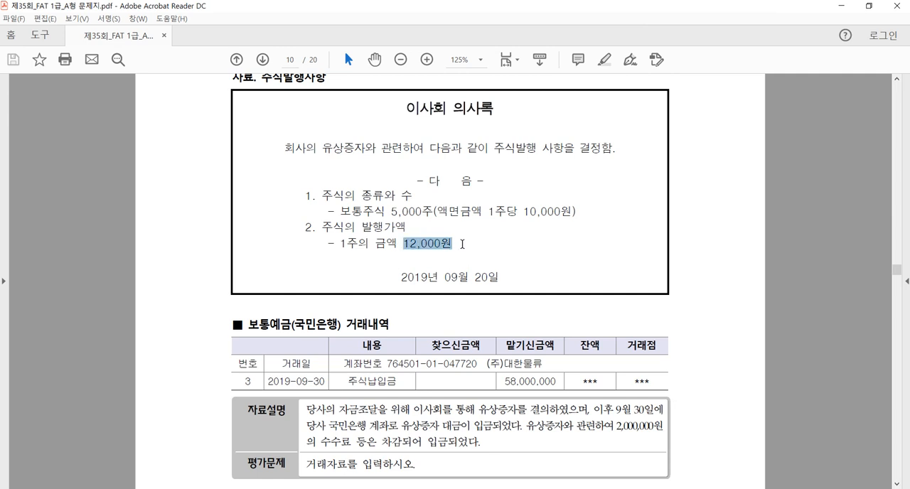
pyautogui.click(455, 247)
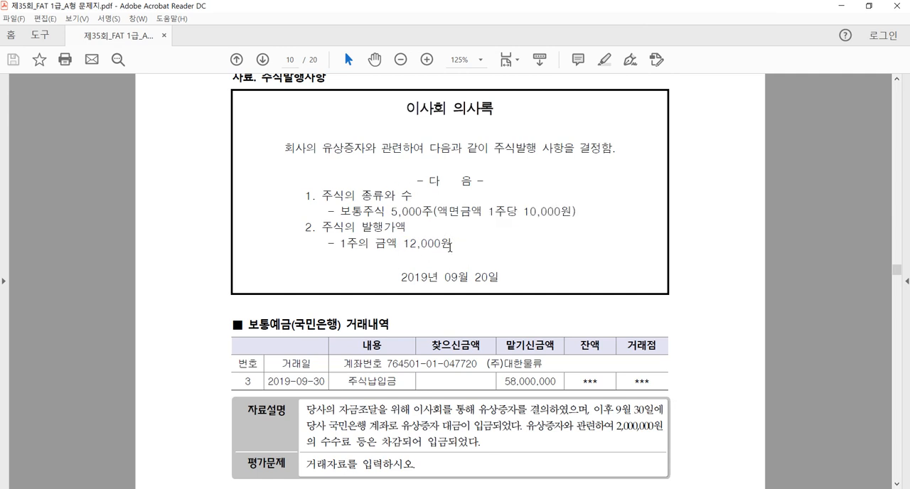
pyautogui.moveTo(453, 247); pyautogui.dragTo(404, 246)
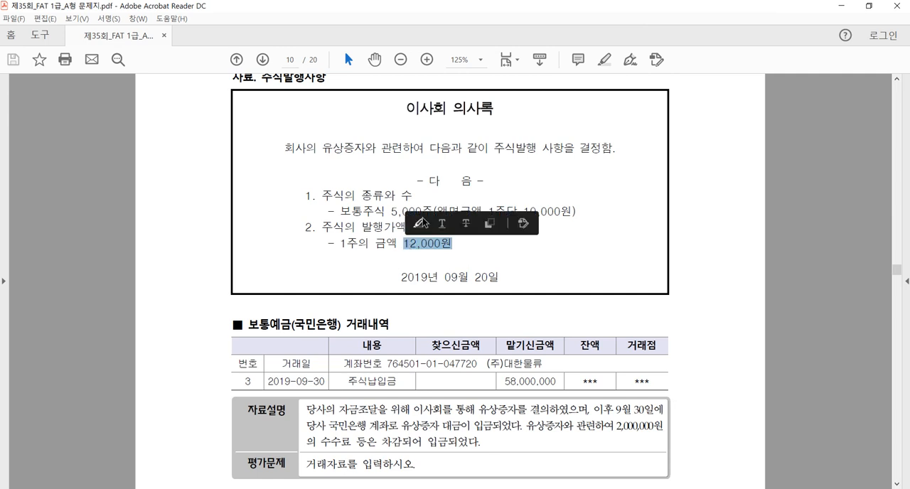
pyautogui.moveTo(389, 212); pyautogui.dragTo(425, 213)
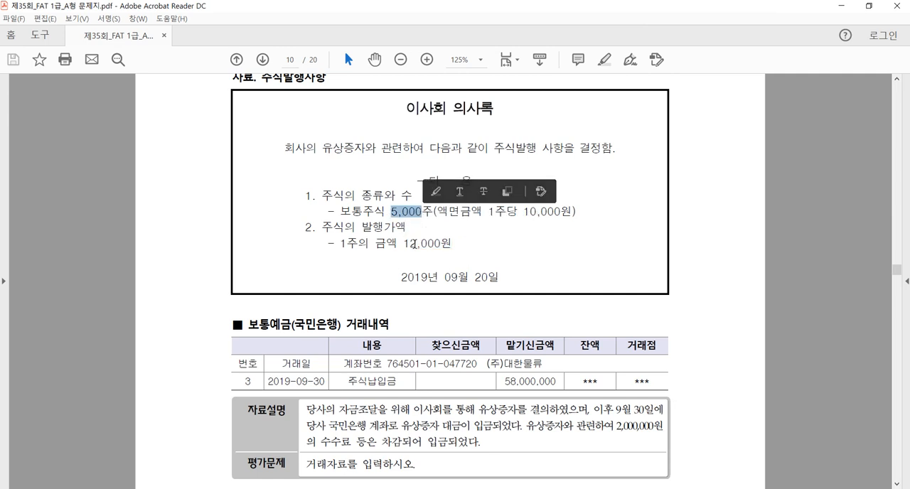
pyautogui.click(414, 245)
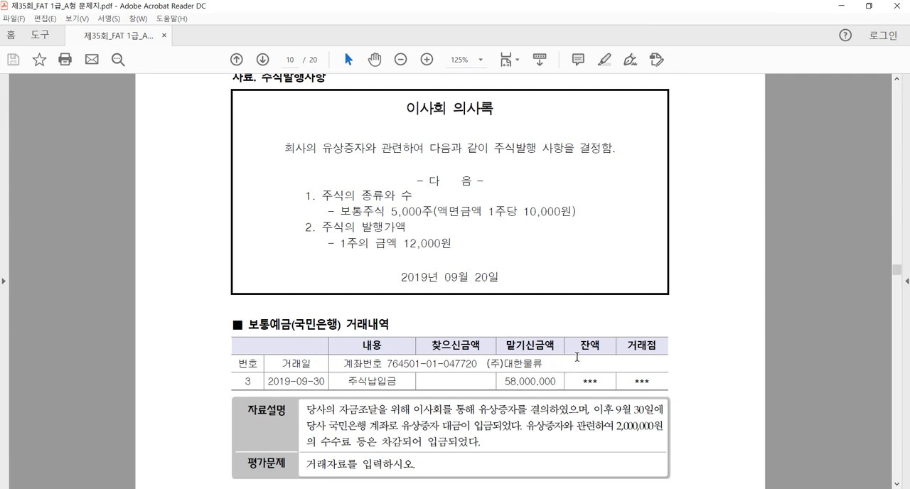
# Step: Read item 3's 자료설명 on the 유상증자 deposit and deducted fees, and recheck the share count and issue price
pyautogui.scroll(-1, 578, 359)
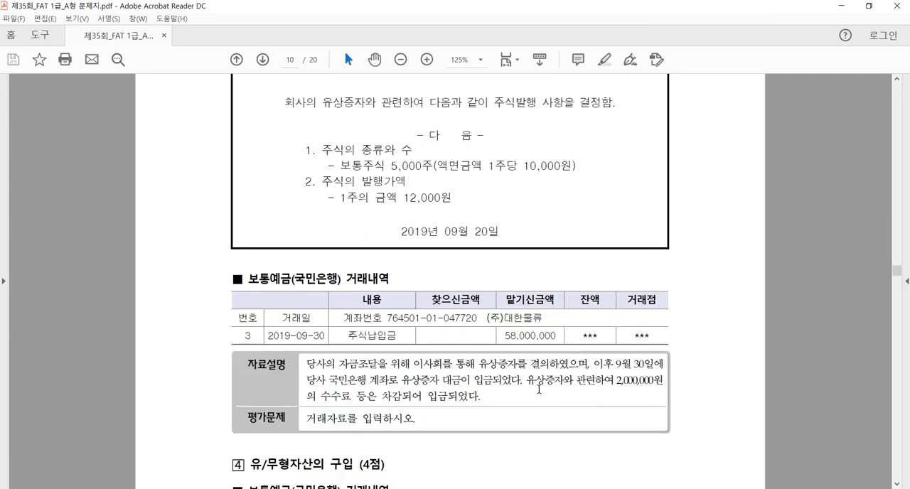
pyautogui.moveTo(527, 381); pyautogui.dragTo(483, 401)
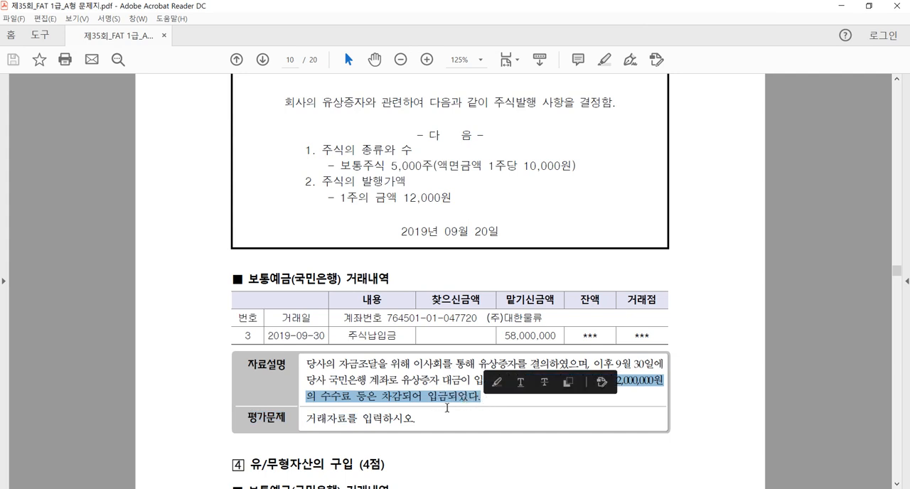
pyautogui.click(469, 405)
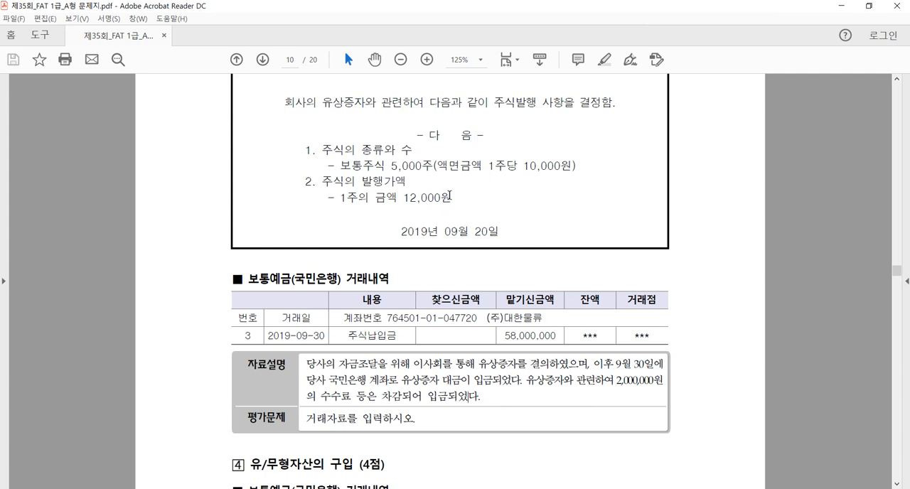
pyautogui.moveTo(390, 168); pyautogui.dragTo(430, 170)
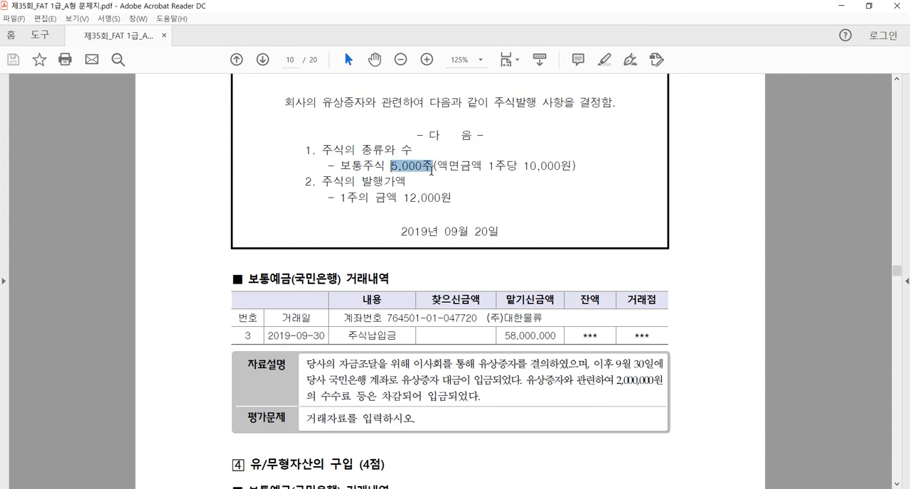
pyautogui.moveTo(402, 198); pyautogui.dragTo(442, 214)
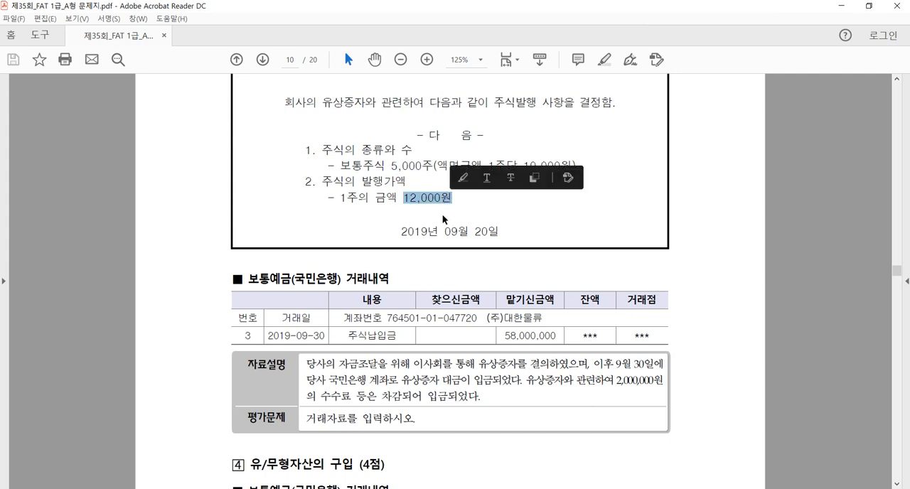
pyautogui.click(442, 214)
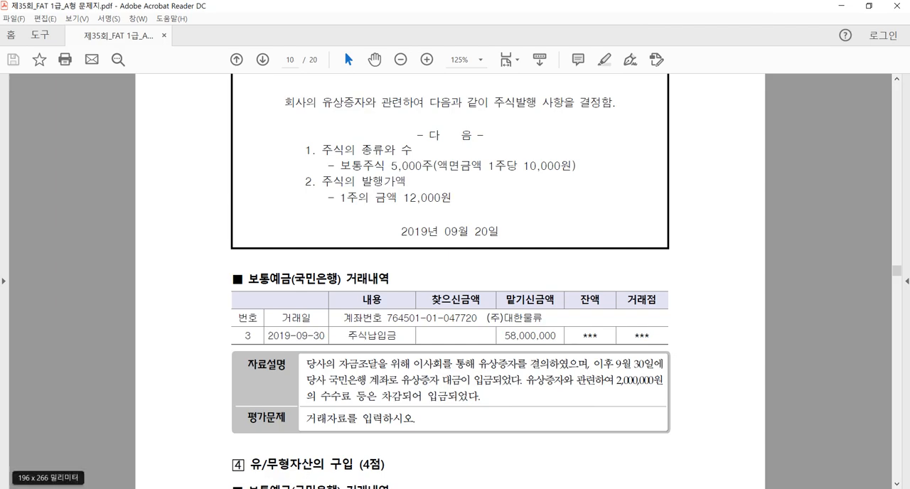
# Step: Switch to Smart A and set the 일반전표입력 voucher date to 09월 30일
pyautogui.hotkey('alt', 'Tab')
pyautogui.click(134, 91)
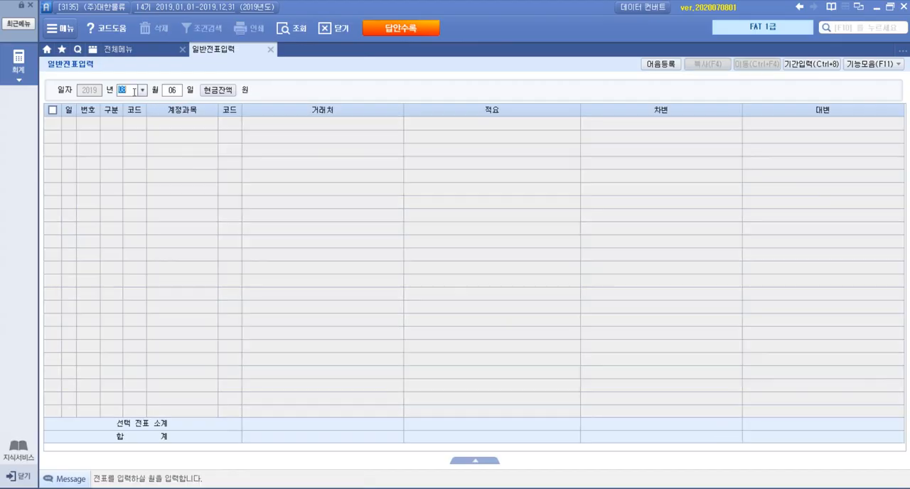
pyautogui.write('09')
pyautogui.press('Return')
pyautogui.write('30')
pyautogui.press('Return')
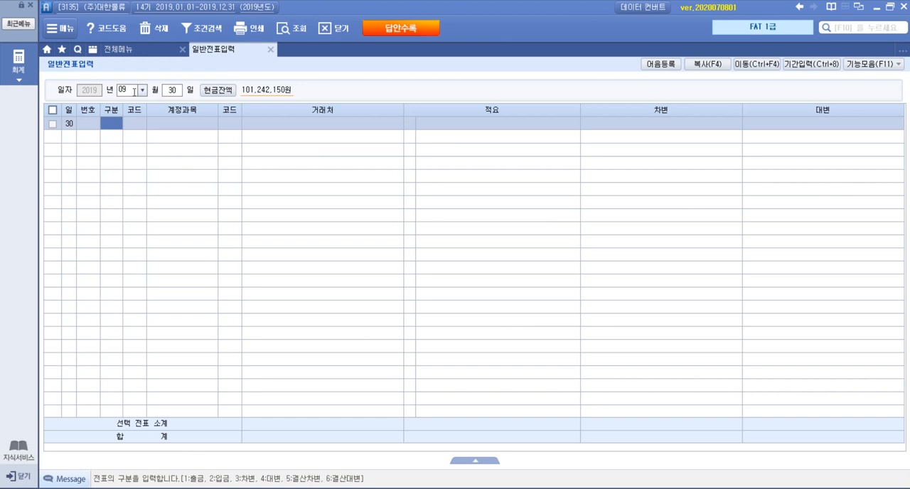
# Step: Start a 차변 line for account 103 보통예금 in the 09월 30일 voucher
pyautogui.press('F2')
pyautogui.press('Return')
pyautogui.write('3')
pyautogui.press('Return')
pyautogui.press('F2')
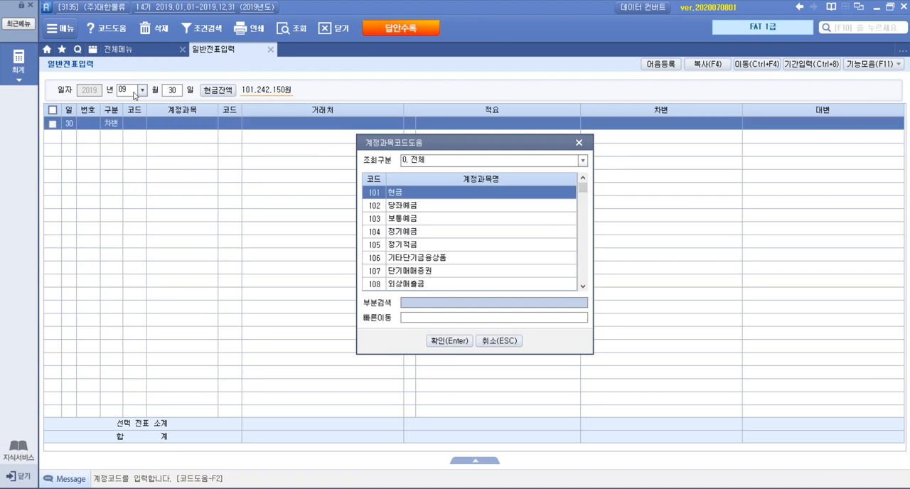
pyautogui.write('보통')
pyautogui.press('Return')
pyautogui.press('Return')
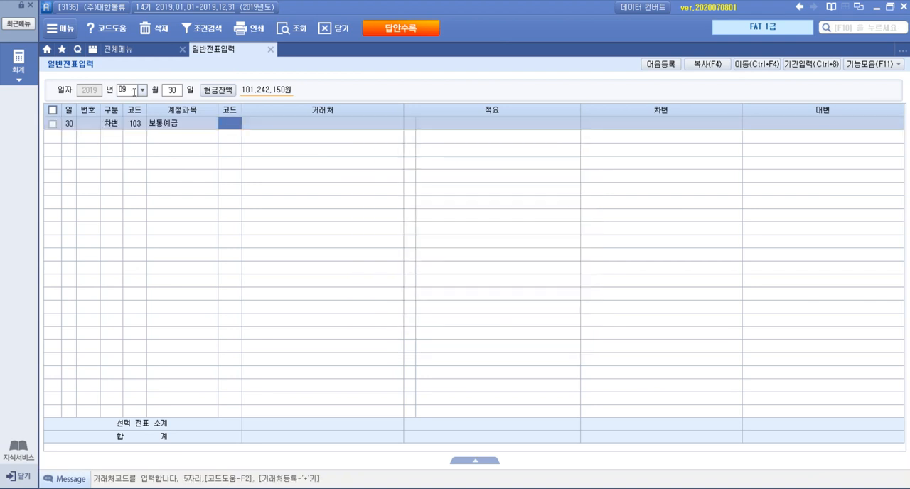
# Step: Assign vendor 98001 국민은행(보통) to the 보통예금 line and enter 58,000,000 as its 차변 amount
pyautogui.press('F2')
pyautogui.write('국민')
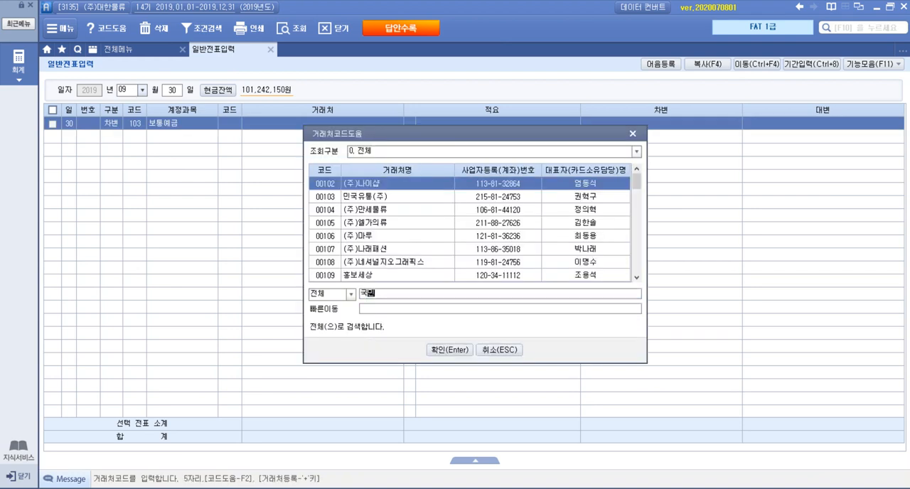
pyautogui.press('Return')
pyautogui.press('Down')
pyautogui.press('Down')
pyautogui.press('Return')
pyautogui.press('Return')
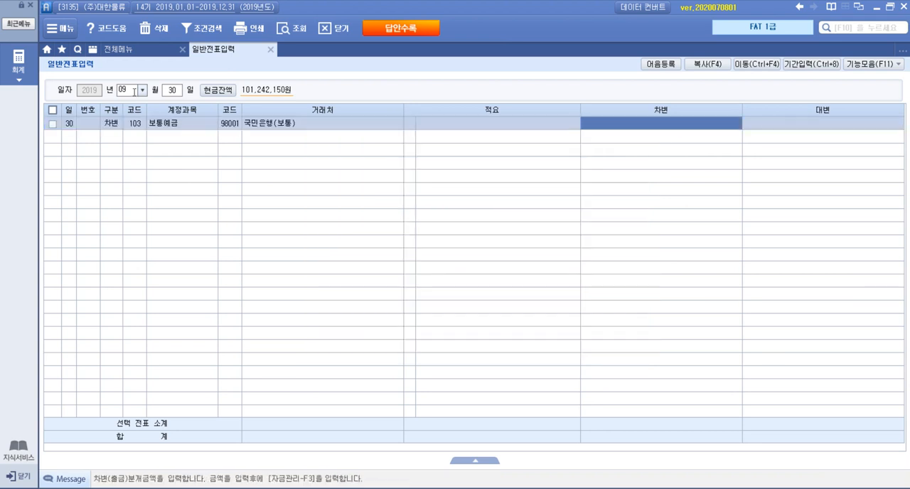
pyautogui.write('58,000,000')
pyautogui.press('Return')
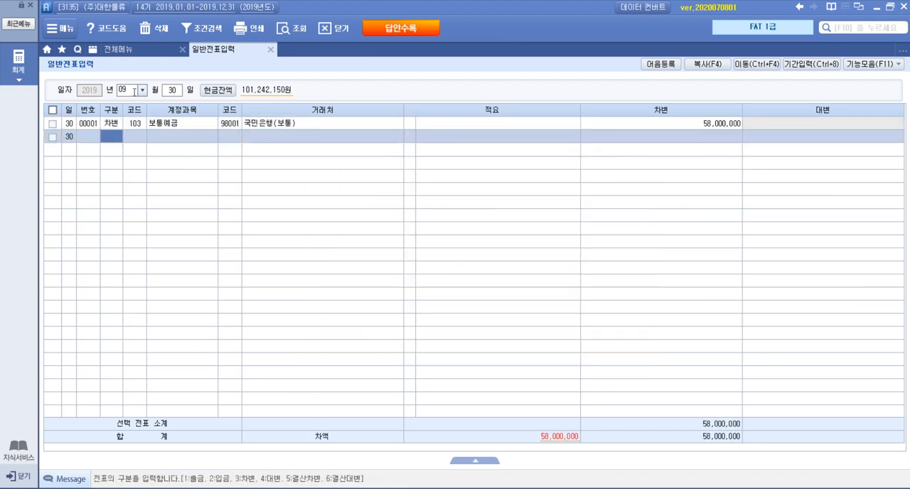
# Step: Add a 대변 line for account 331 자본금 to the 09월 30일 voucher, leaving its vendor and 적요 blank
pyautogui.write('4')
pyautogui.press('Return')
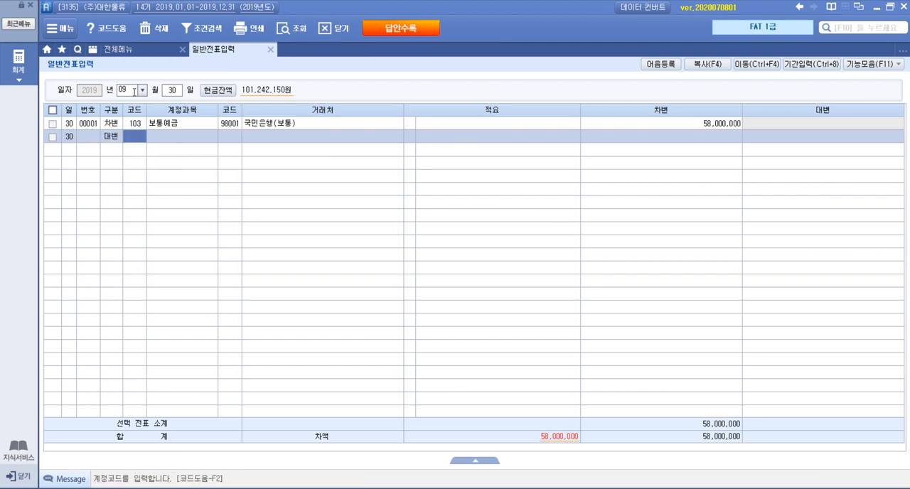
pyautogui.press('F2')
pyautogui.write('자본금')
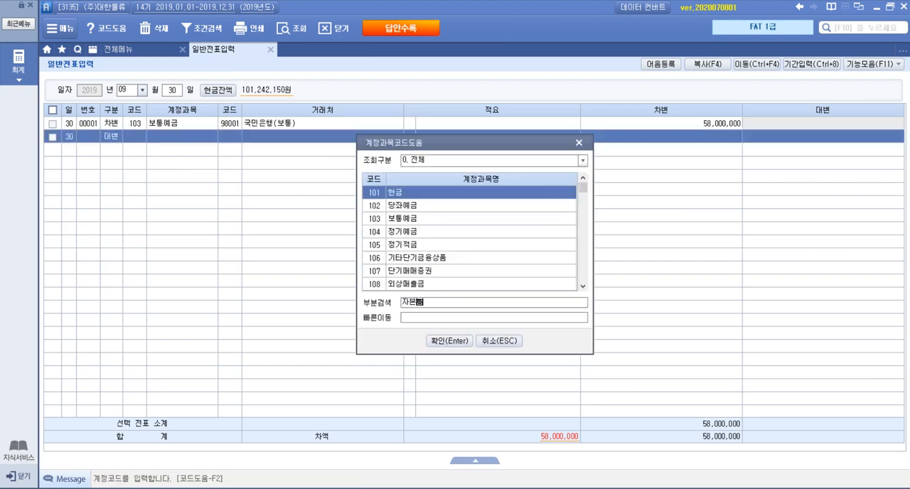
pyautogui.press('Return')
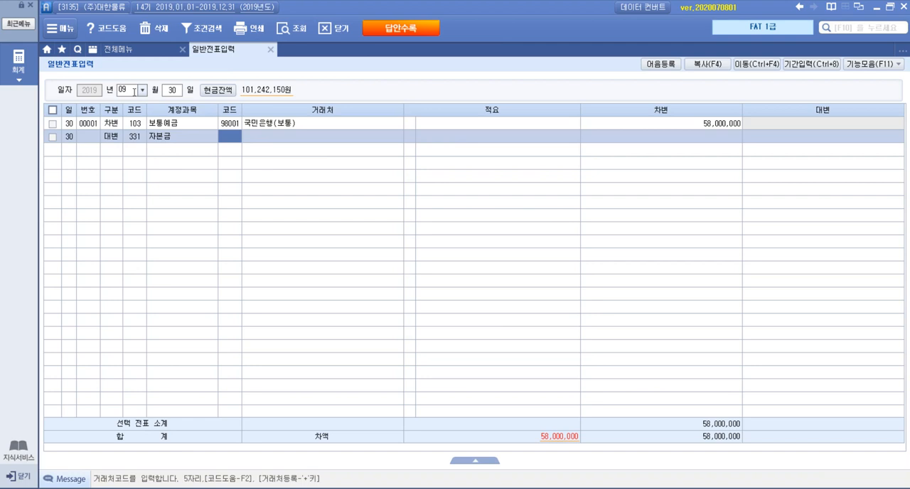
pyautogui.press('Return')
pyautogui.press('Return')
pyautogui.press('Return')
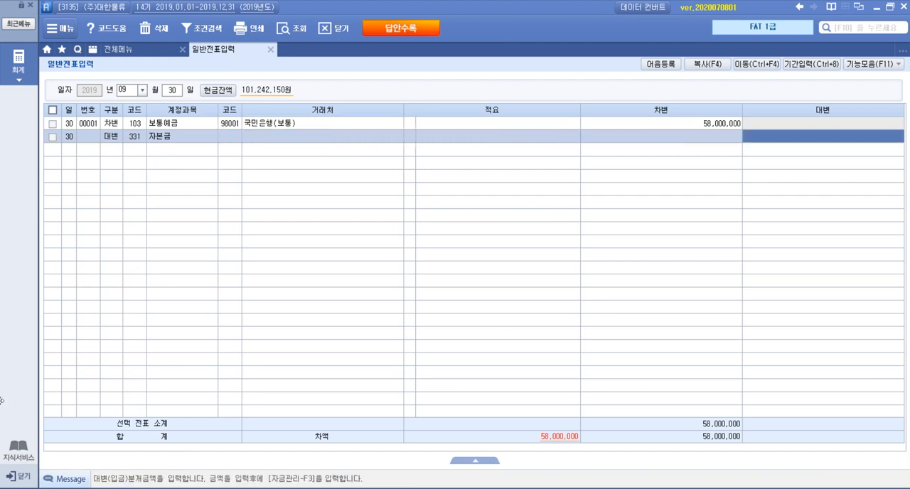
# Step: Recheck the share count and par value in the exam PDF and enter 50,000,000 as the 자본금 line's 대변 amount
pyautogui.click(193, 488)
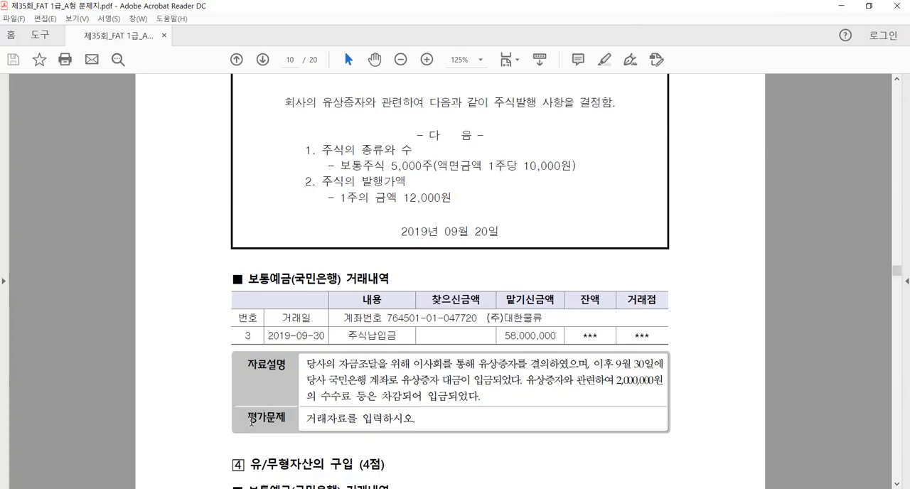
pyautogui.click(193, 488)
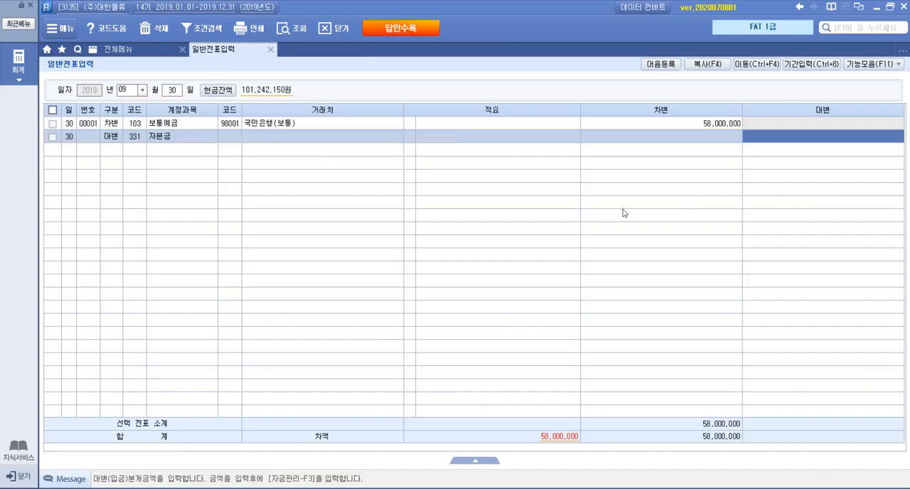
pyautogui.click(817, 140)
pyautogui.write('50000000')
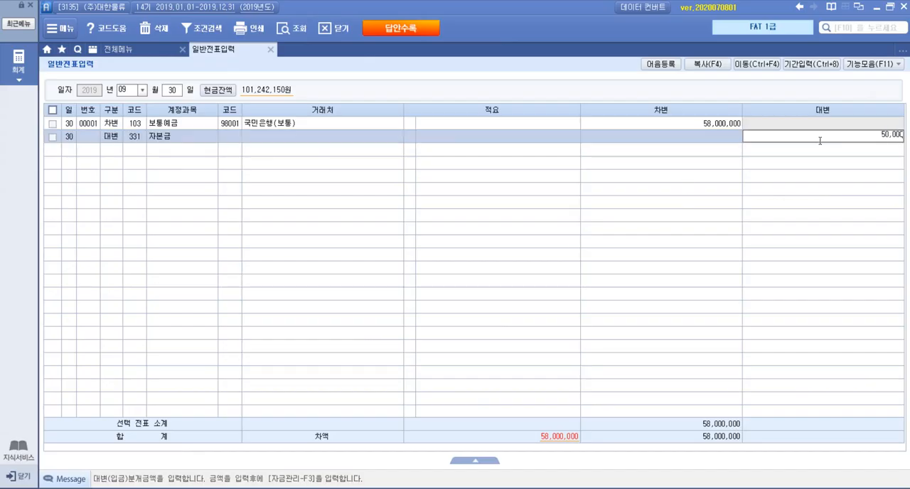
pyautogui.press('Return')
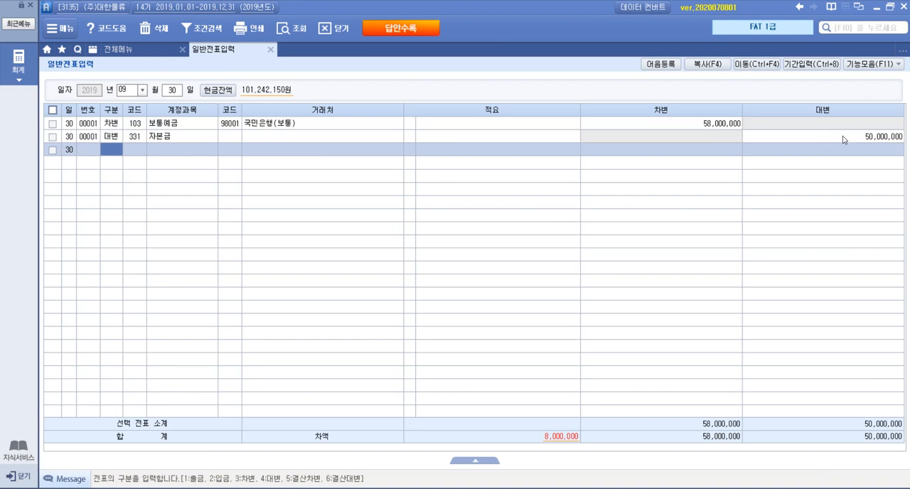
pyautogui.click(842, 136)
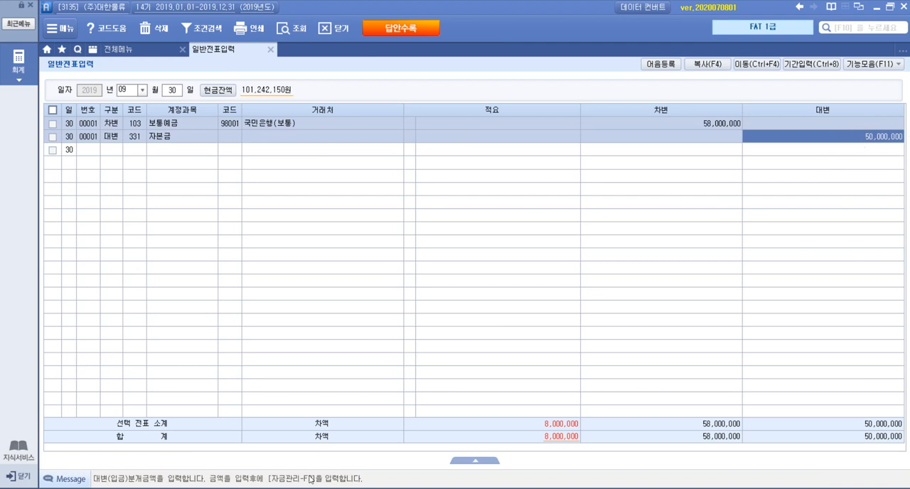
# Step: Recheck the 유상증자 terms in the exam PDF and start a 대변 line for account 341 주식발행초과금 in Smart A
pyautogui.hotkey('alt', 'Tab')
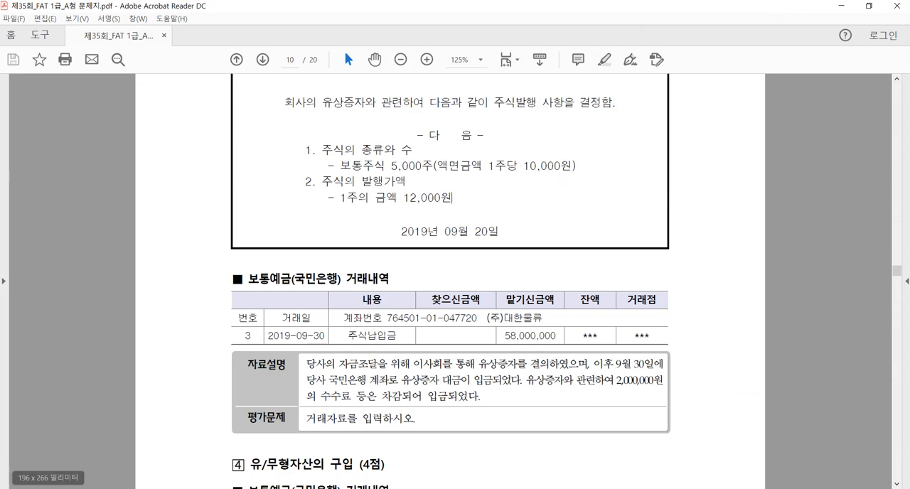
pyautogui.hotkey('alt', 'Tab')
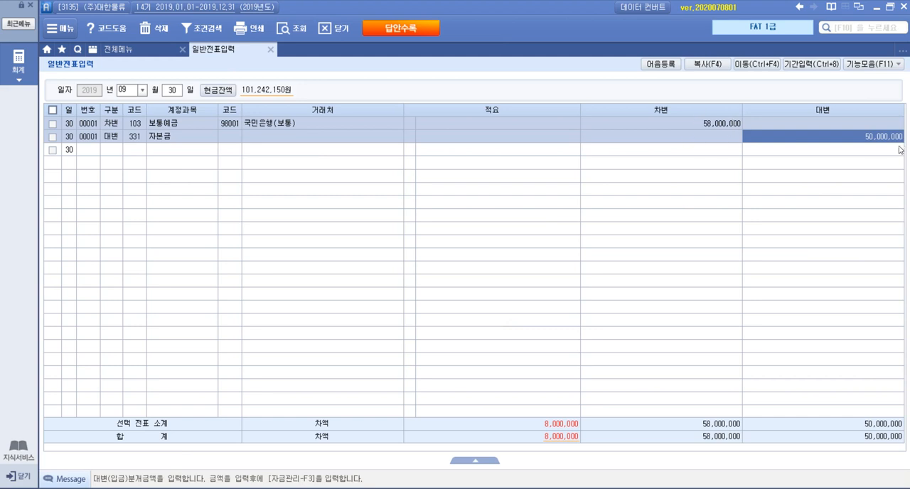
pyautogui.click(114, 151)
pyautogui.write('4')
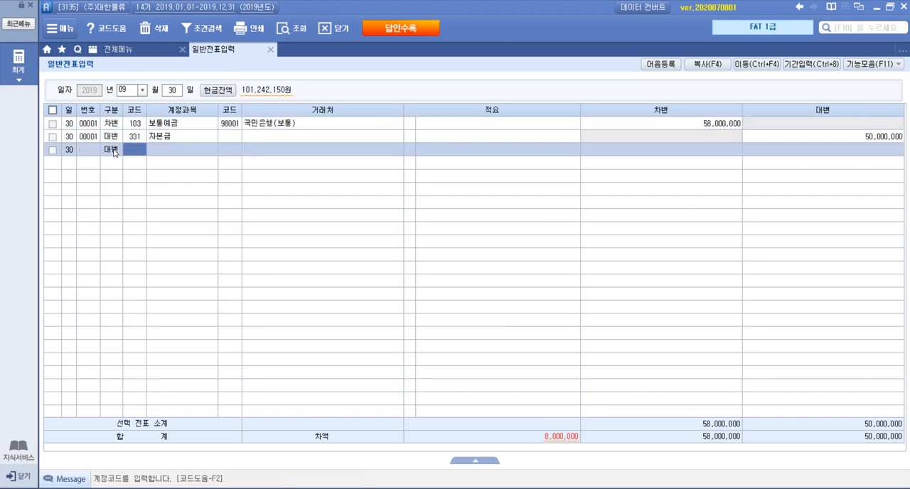
pyautogui.press('F2')
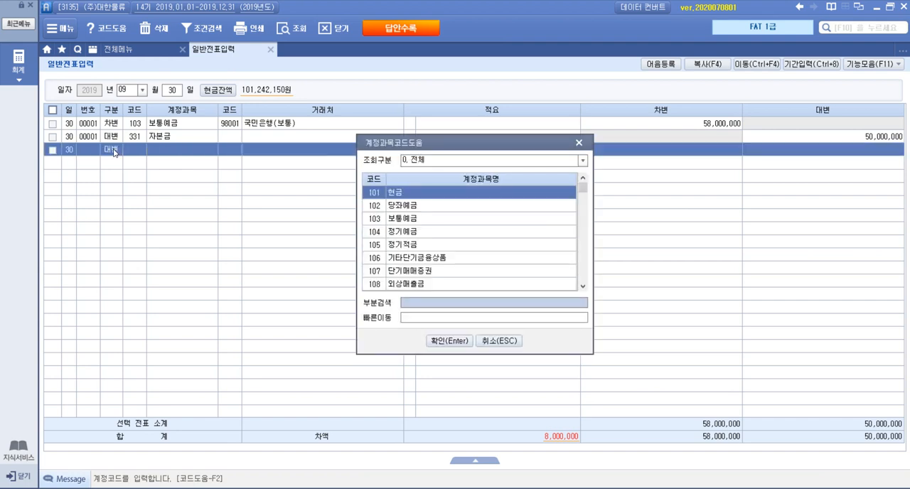
pyautogui.write('주식발')
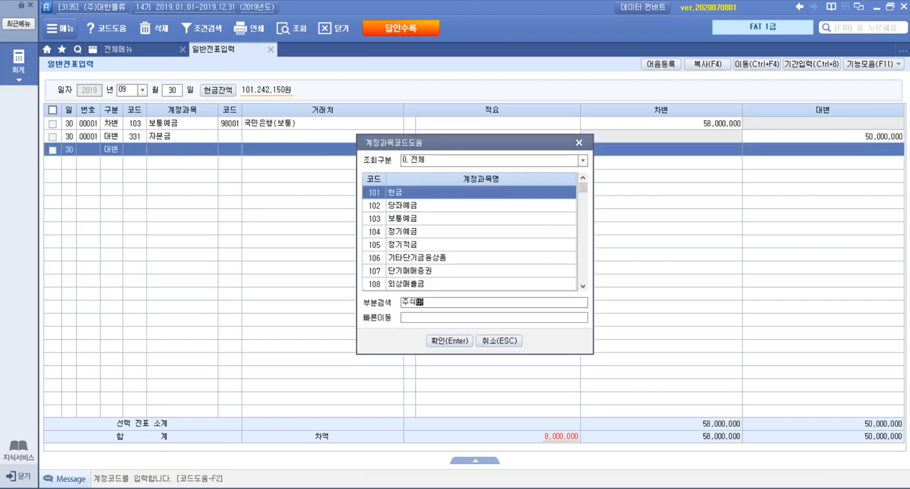
pyautogui.write('행초과')
pyautogui.press('Return')
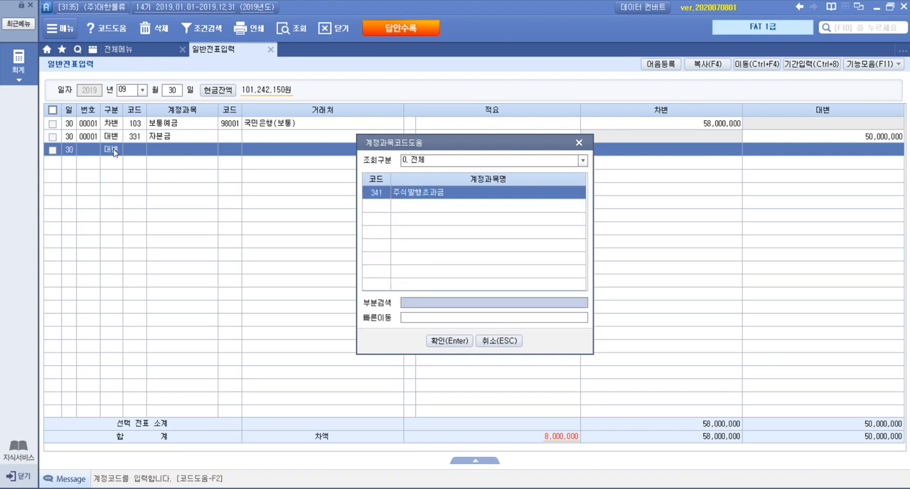
pyautogui.press('Return')
pyautogui.press('Return')
pyautogui.press('Return')
pyautogui.press('Return')
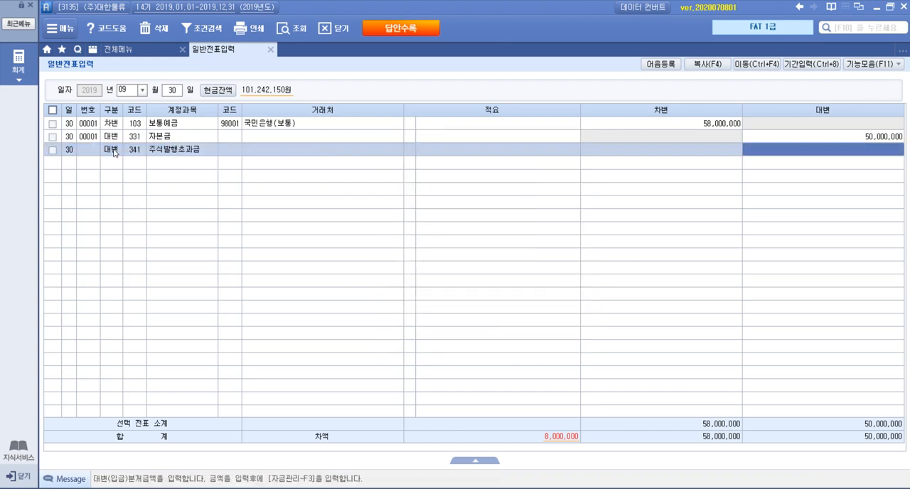
# Step: Enter 8,000,000 as the 주식발행초과금 line's 대변 amount, leaving its vendor and 적요 blank
pyautogui.write('8000000')
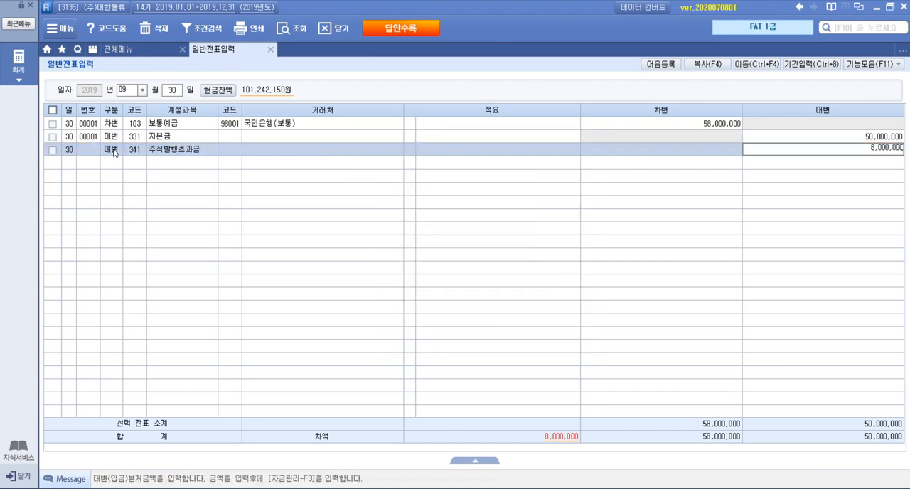
pyautogui.press('Return')
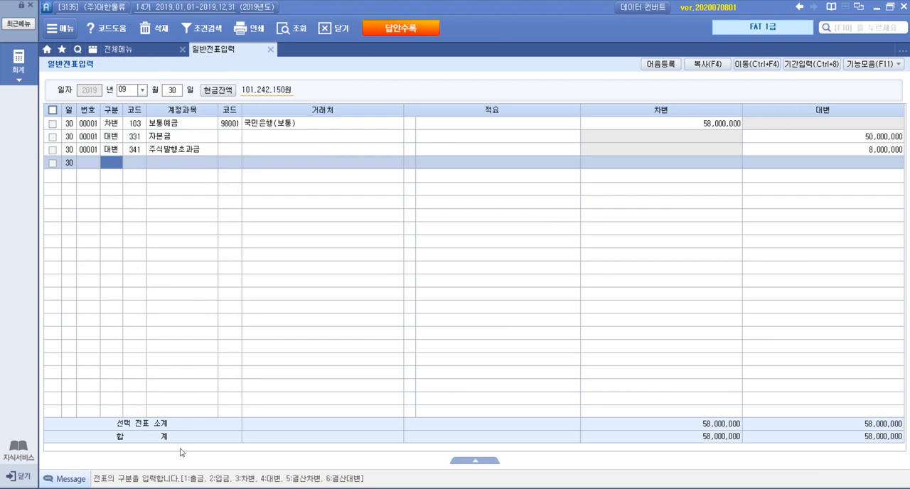
# Step: Read item 4 on the 유/무형자산의 구입 in the exam PDF and switch to the blank Hangul document
pyautogui.click(221, 488)
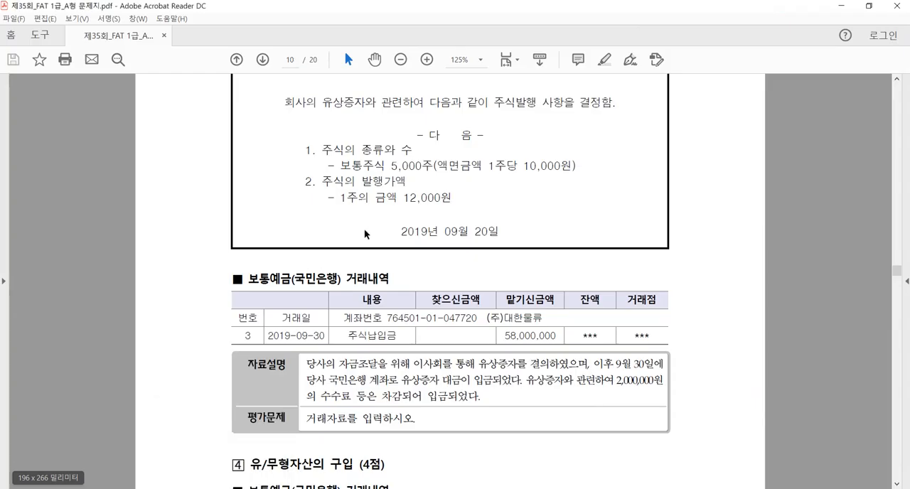
pyautogui.scroll(-5, 548, 300)
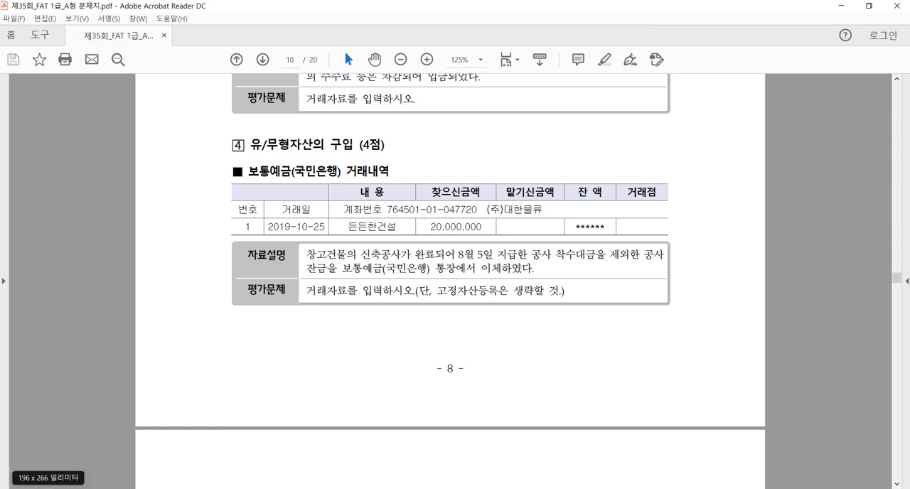
pyautogui.click(54, 487)
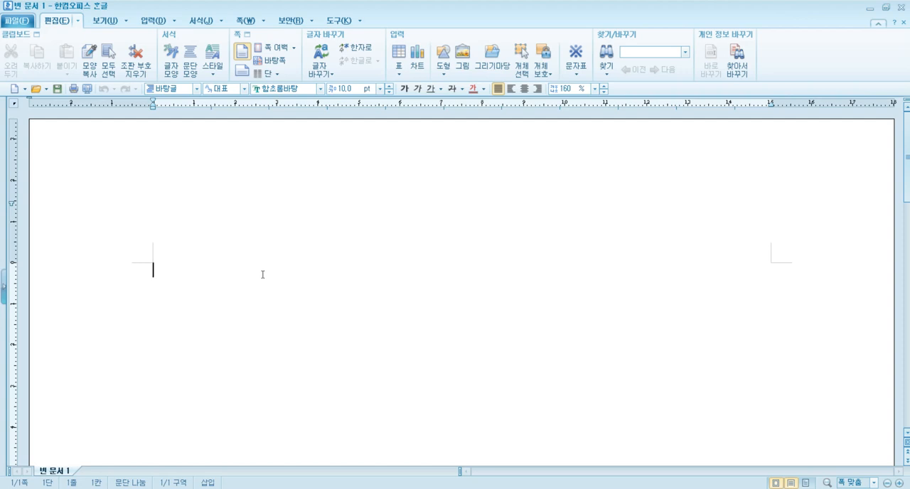
# Step: Write the example line "3층 건물 3,000,000" in the blank document and leave an empty line below it
pyautogui.write('3층 건물 ')
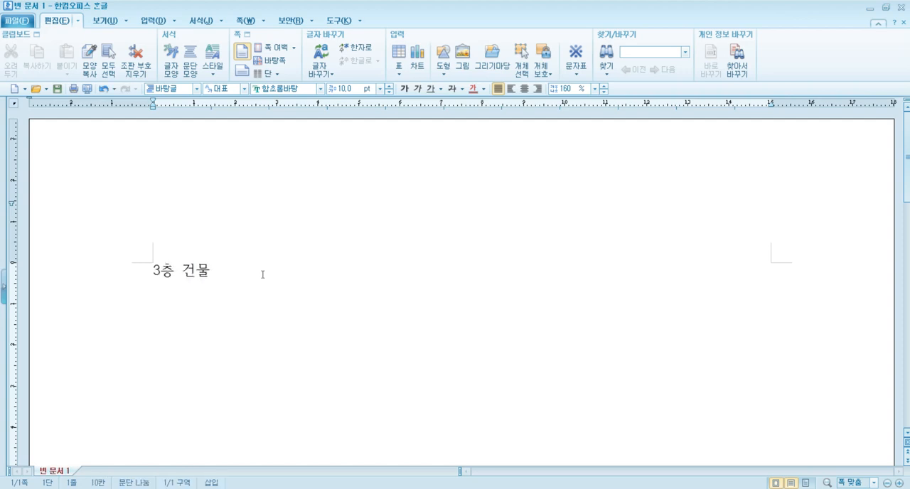
pyautogui.write('3.--')
pyautogui.press('BackSpace')
pyautogui.press('BackSpace')
pyautogui.write('000,000')
pyautogui.press('Return')
pyautogui.press('Return')
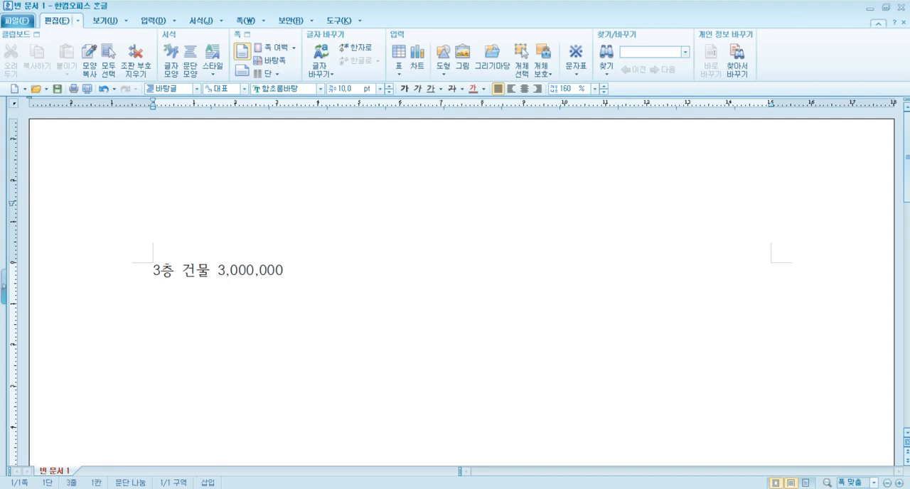
# Step: Write the amount 1,000,000 on the third line and put 당기 in front of it
pyautogui.write('1,000,000')
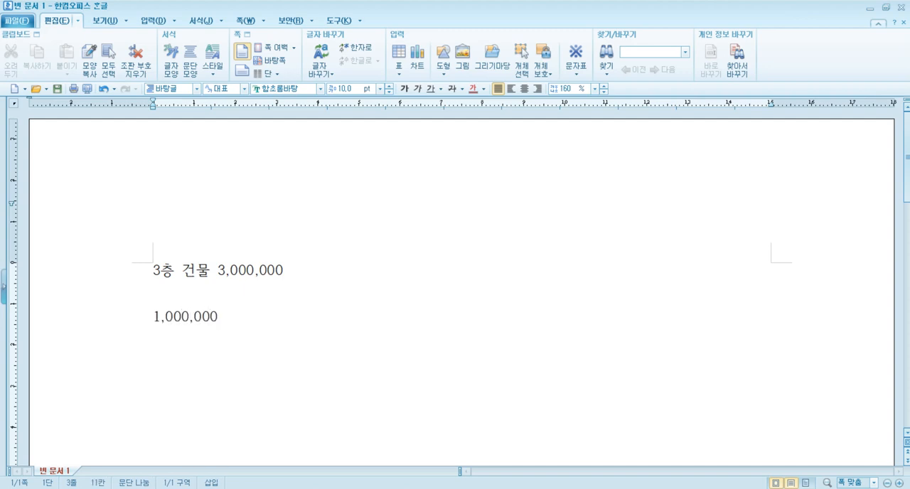
pyautogui.press('Left')
pyautogui.press('Left')
pyautogui.press('Left')
pyautogui.press('Left')
pyautogui.press('Left')
pyautogui.press('Left')
pyautogui.press('Left')
pyautogui.press('Left')
pyautogui.press('Left')
pyautogui.press('Left')
pyautogui.write('ㄷ')
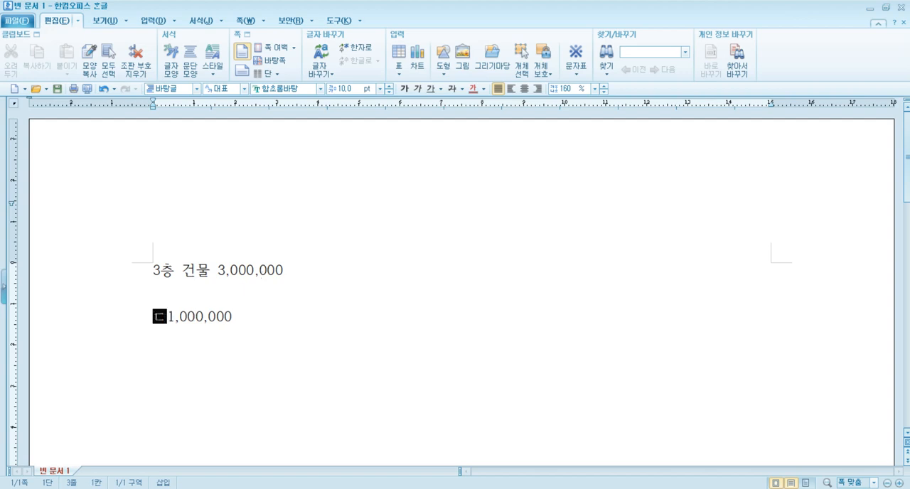
pyautogui.write('ㅏㅇ기')
# Step: Complete the 당기 line by adding "원 지출" after its amount
pyautogui.press('Right')
pyautogui.press('Right')
pyautogui.press('Right')
pyautogui.press('Right')
pyautogui.press('Right')
pyautogui.press('Right')
pyautogui.press('Right')
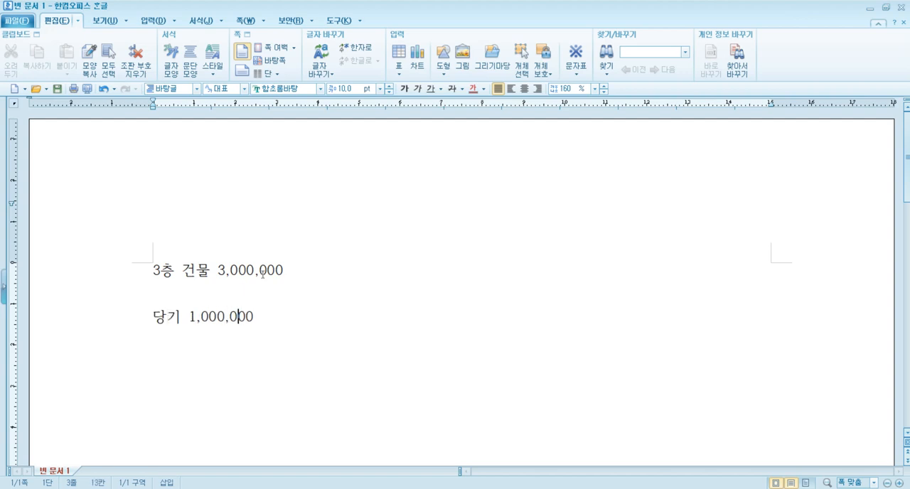
pyautogui.press('Right')
pyautogui.press('Right')
pyautogui.press('Right')
pyautogui.press('BackSpace')
pyautogui.write('원 지출')
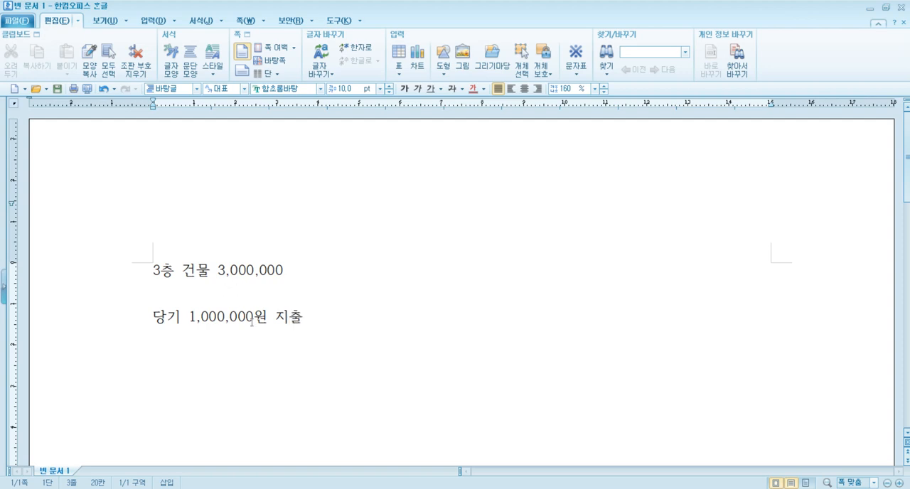
# Step: Change the amount in the 당기 line to 2,000,000 and move to a new line below it
pyautogui.click(195, 318)
pyautogui.press('BackSpace')
pyautogui.write('2')
pyautogui.click(343, 322)
pyautogui.press('Return')
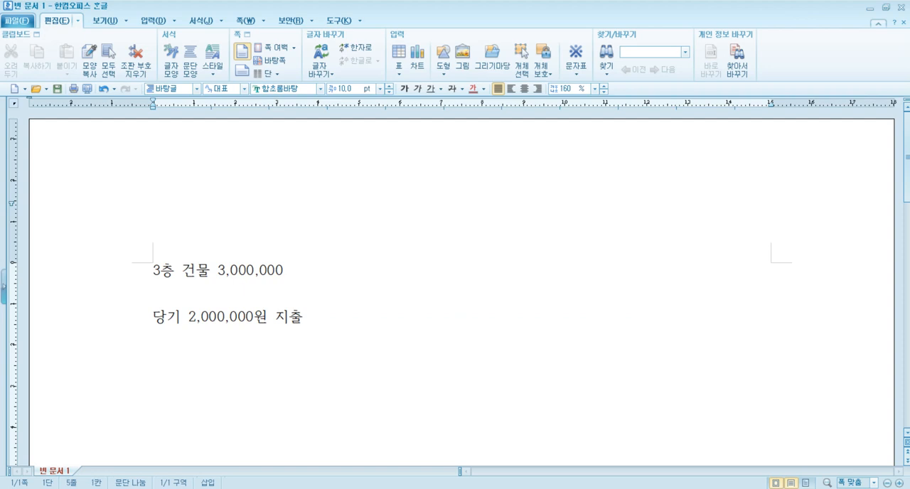
# Step: Write the account name 건설중인자산 without spaces on the fifth line
pyautogui.write('건')
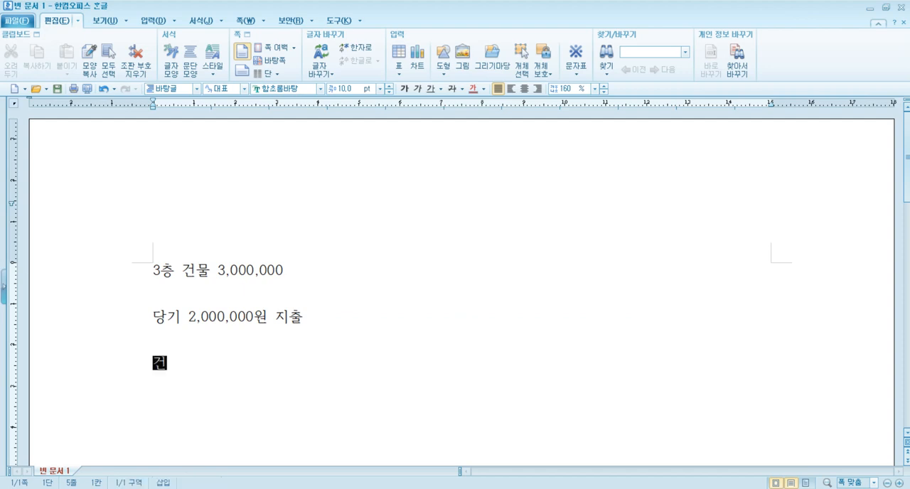
pyautogui.write('설 중이')
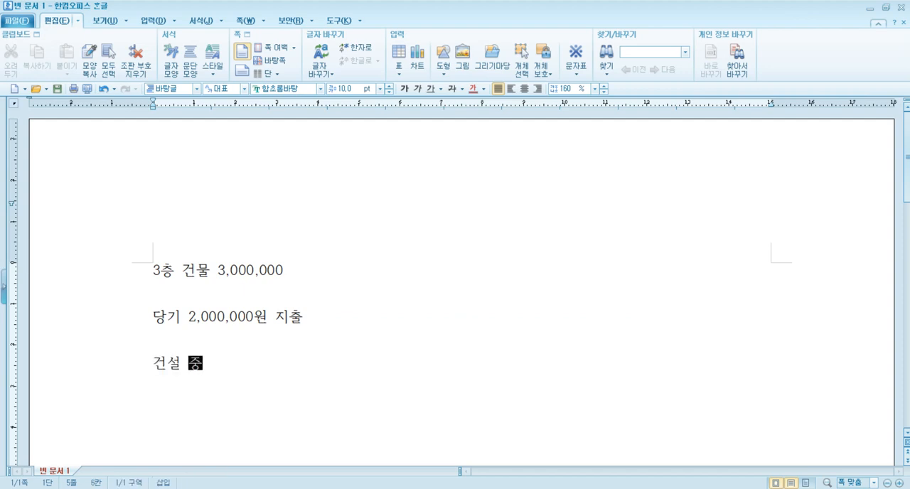
pyautogui.press('BackSpace')
pyautogui.press('BackSpace')
pyautogui.press('BackSpace')
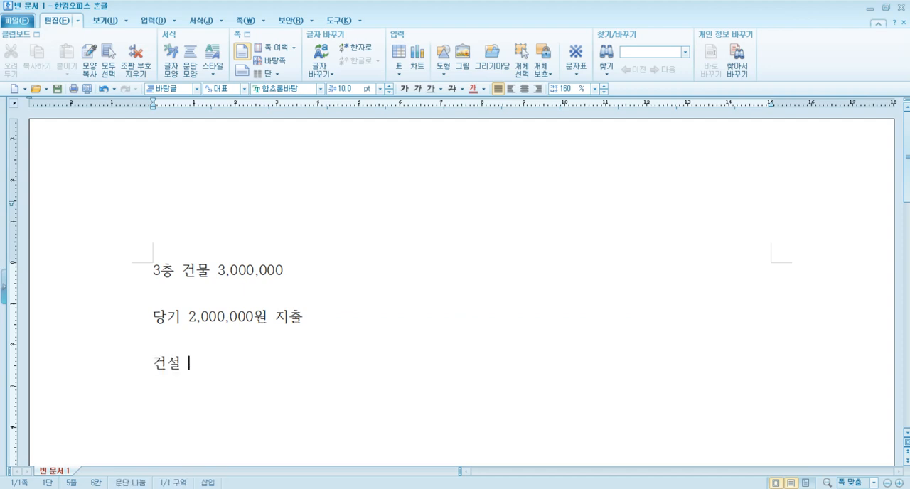
pyautogui.write('중인자산')
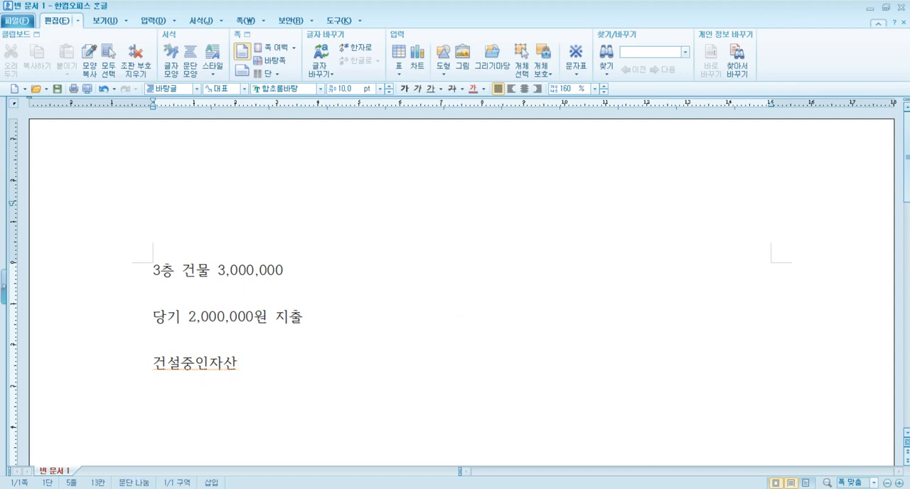
# Step: Add the amount 2,000,000 after 건설중인자산 and put (차) in front of the account name
pyautogui.click(248, 368)
pyautogui.press('BackSpace')
pyautogui.write('산 2,000,000')
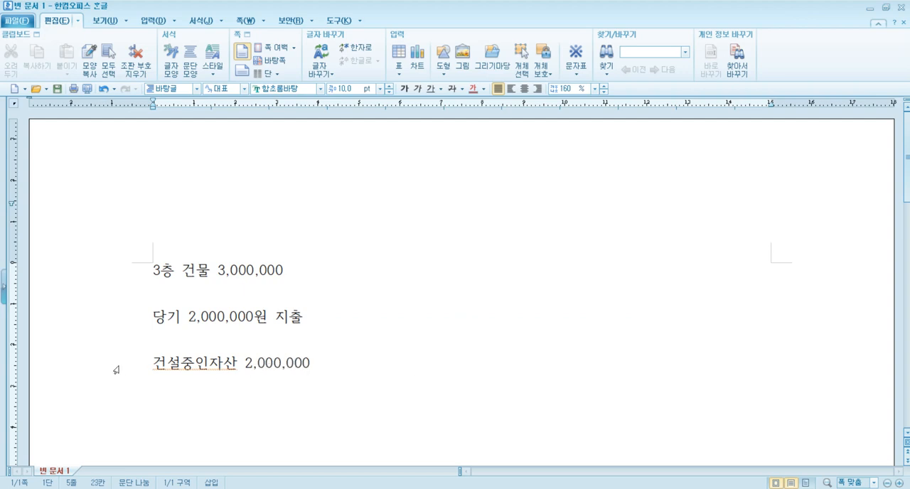
pyautogui.click(154, 362)
pyautogui.write('(차)')
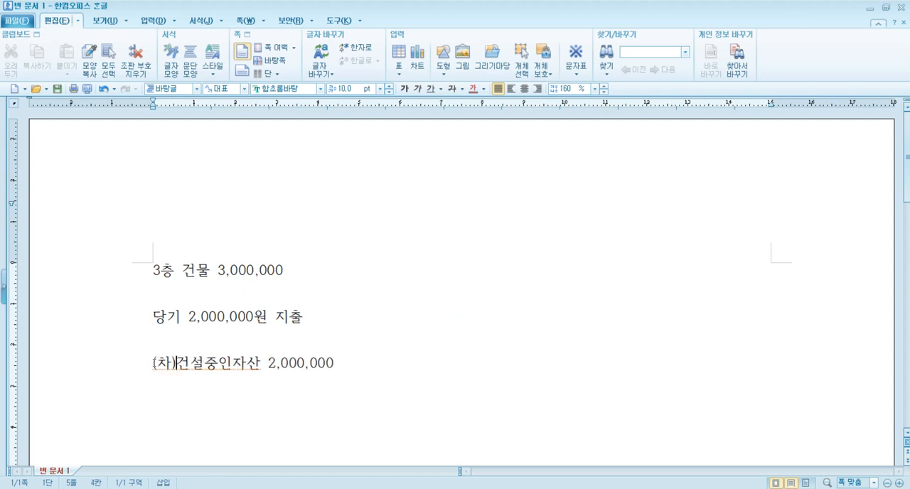
pyautogui.click(429, 366)
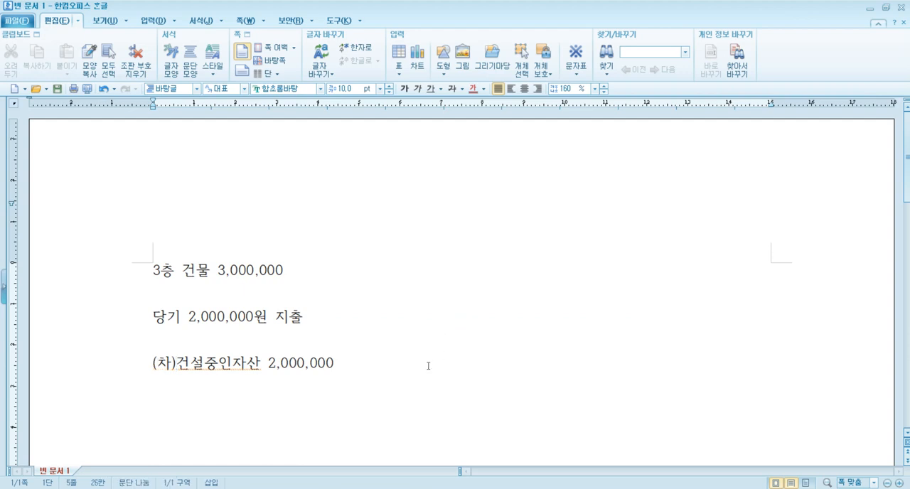
# Step: Add the credit side (대)현금 2,000,000 to the first 건설중인자산 entry and move to a new line below it
pyautogui.write('(대)현')
pyautogui.write('금 2,')
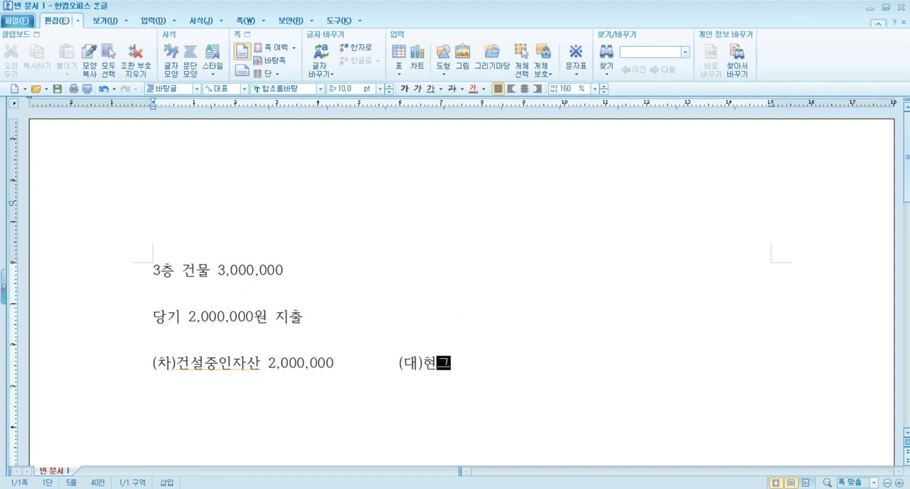
pyautogui.write('000,000')
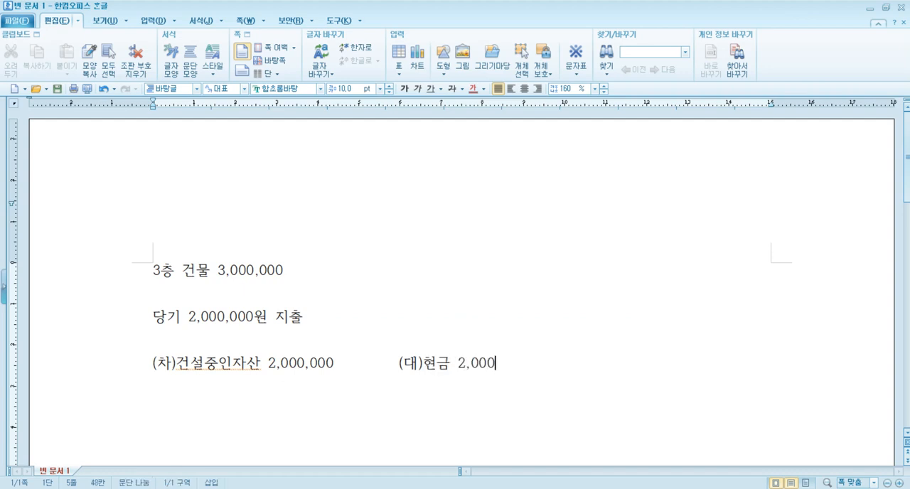
pyautogui.press('Return')
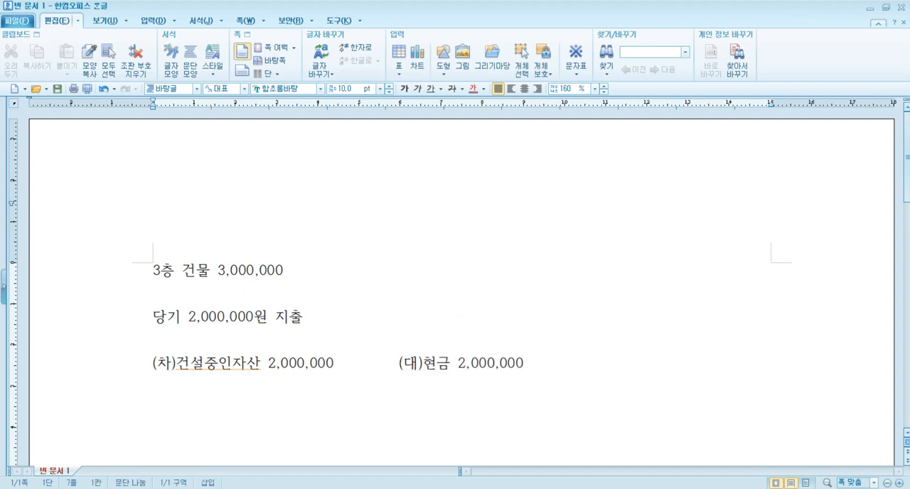
# Step: Write the debit side (차)건설중인자산 1,000,000 of a second example entry, followed by spacing for the credit side
pyautogui.write('(차)건설중인자산')
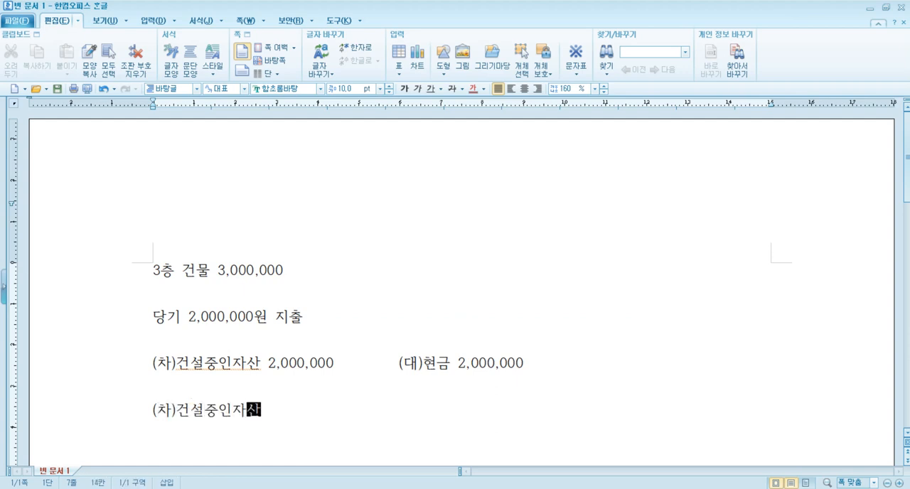
pyautogui.write(' 1,---')
pyautogui.press('BackSpace')
pyautogui.press('BackSpace')
pyautogui.press('BackSpace')
pyautogui.write('0')
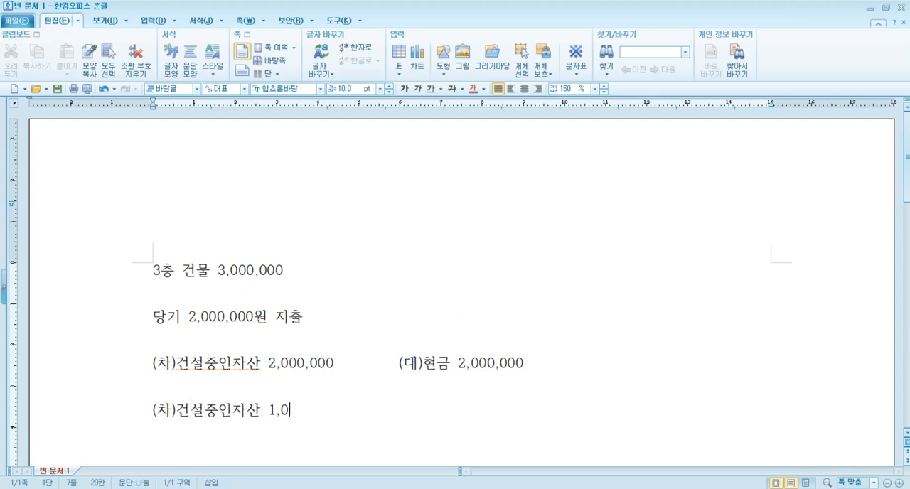
pyautogui.write('00,000         (대)')
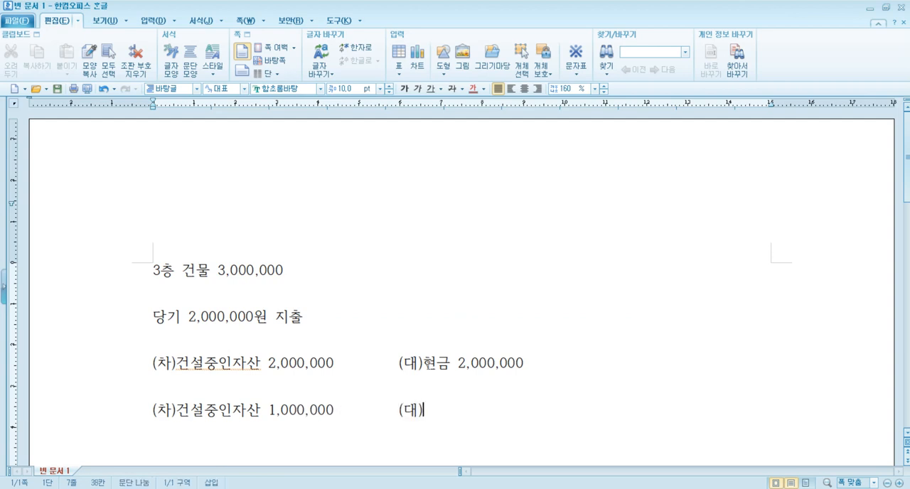
pyautogui.write('현금 1,000,0')
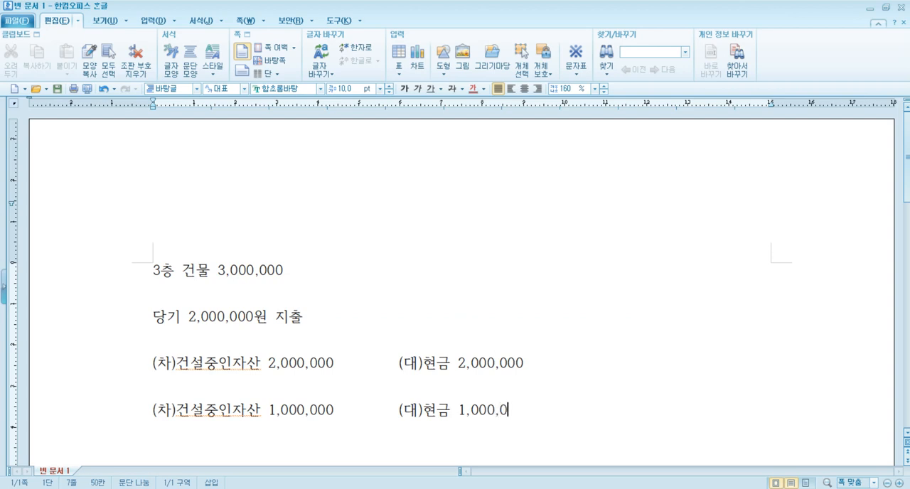
pyautogui.write('00')
# Step: Add the credit side (대)현금 1,000,000 to the second example entry and move to a new line
pyautogui.press('Return')
# Step: Write the completion entry (차)건물 3,000,000 with (대)건설중인자산 3,000,000 on the line below
pyautogui.write('(')
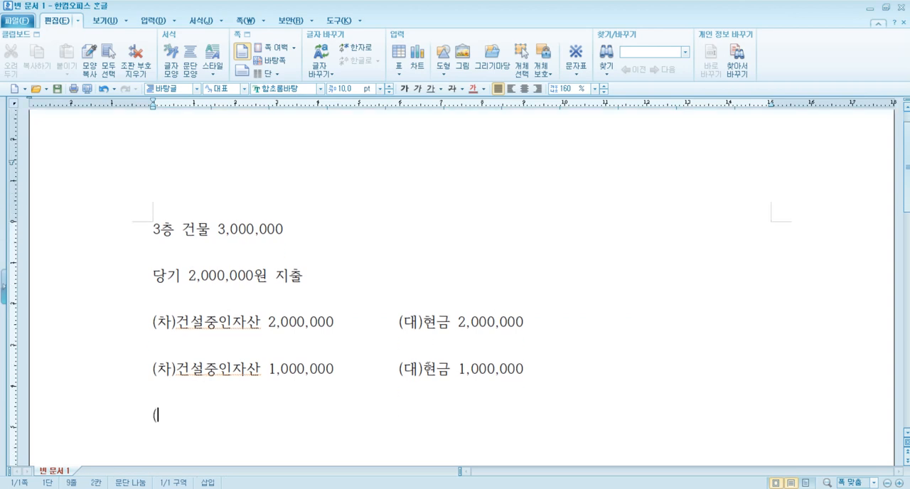
pyautogui.write('차)건물 ')
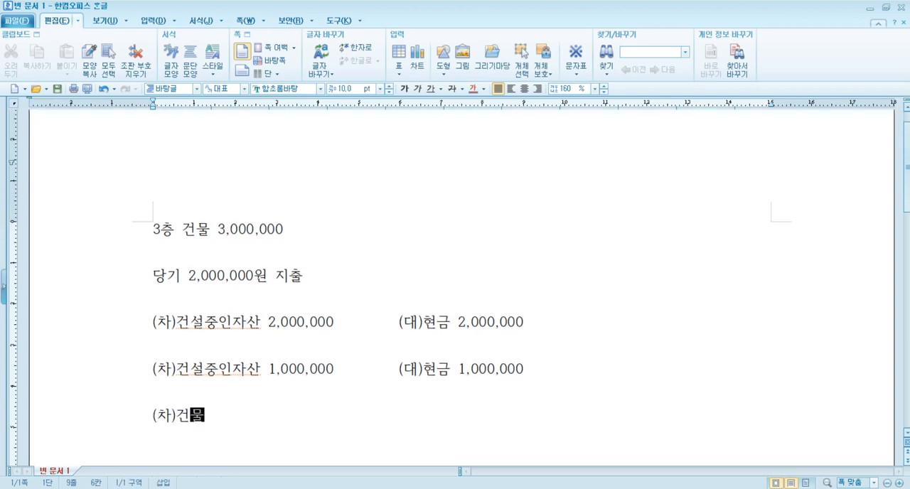
pyautogui.write('3,000')
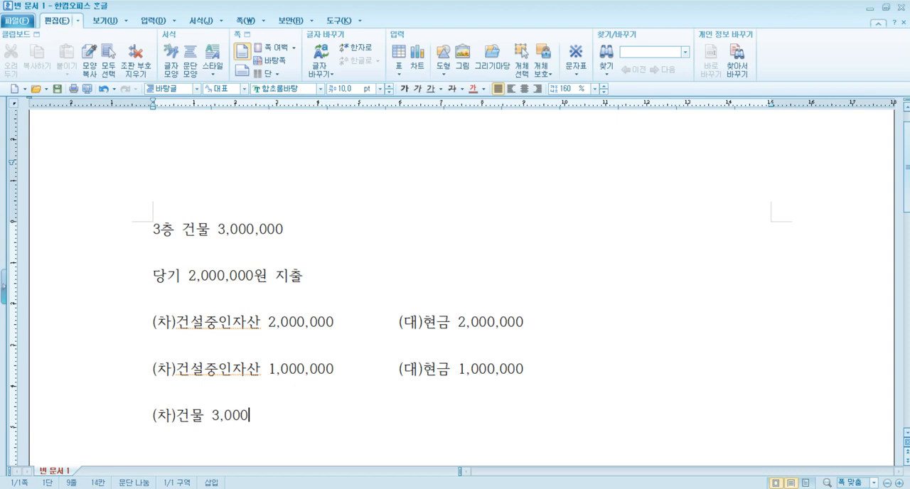
pyautogui.write(',000,000             ')
pyautogui.write('   (대)')
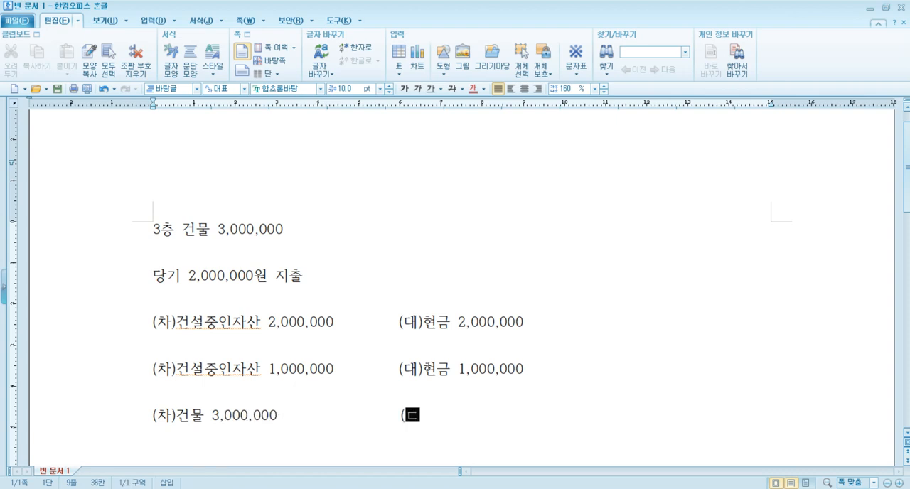
pyautogui.write('건설중인자산 3,000')
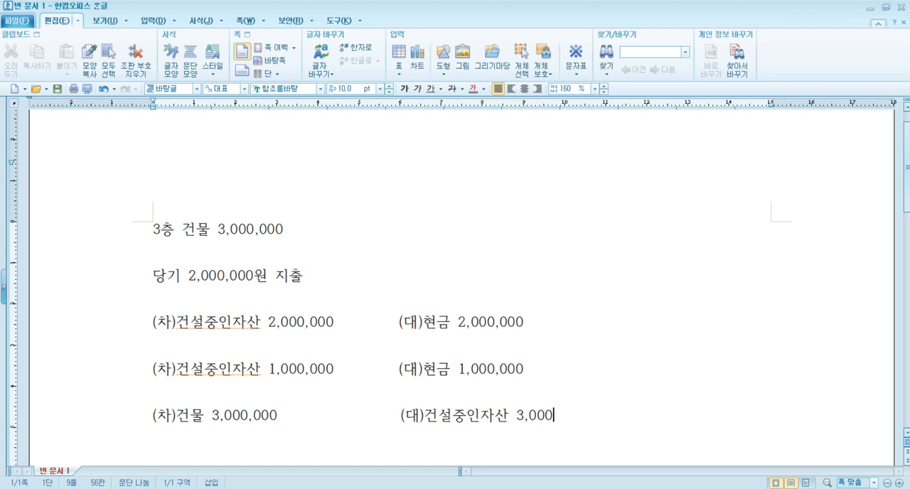
pyautogui.write(',000')
# Step: Highlight the debit account 건설중인자산 in the first example entry, and switch to the exam PDF to read item 4
pyautogui.moveTo(263, 324); pyautogui.dragTo(175, 325)
pyautogui.click(176, 325)
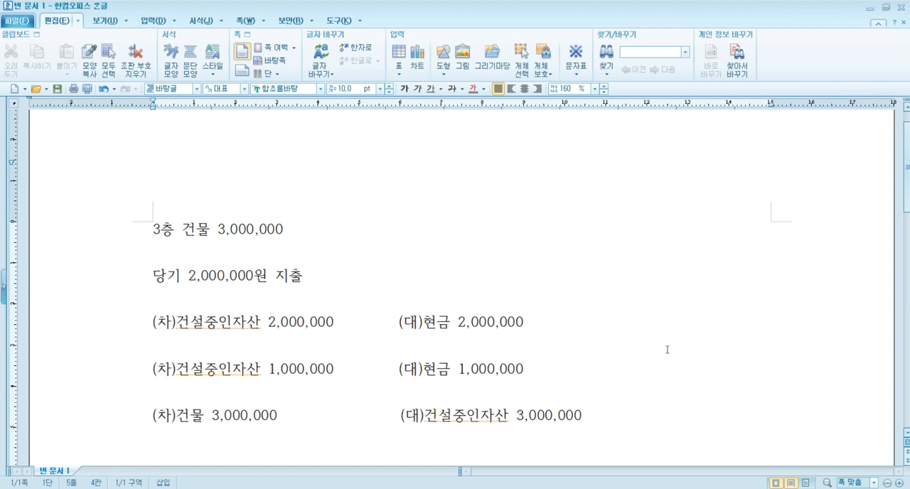
pyautogui.moveTo(221, 488)
pyautogui.click(234, 488)
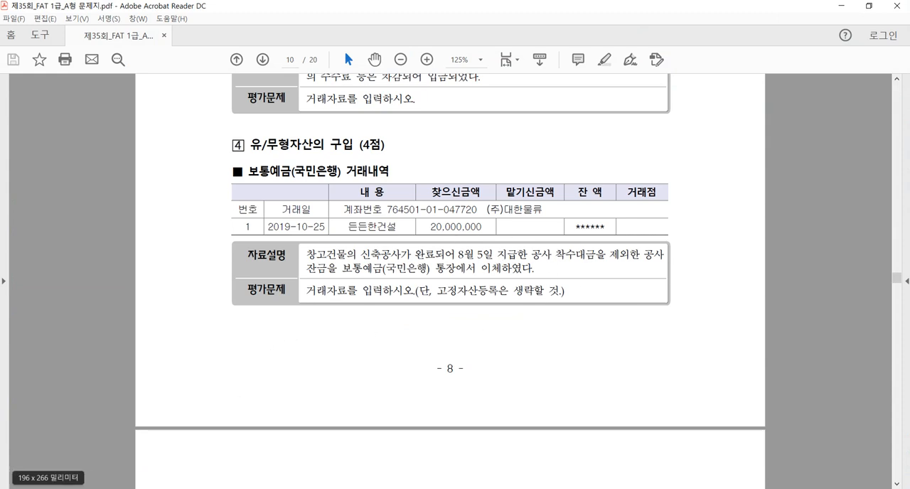
# Step: Switch to Smart A and look up the 건설중인자산 voucher dated 8월 5일 in 일반전표입력
pyautogui.click(206, 488)
pyautogui.click(126, 90)
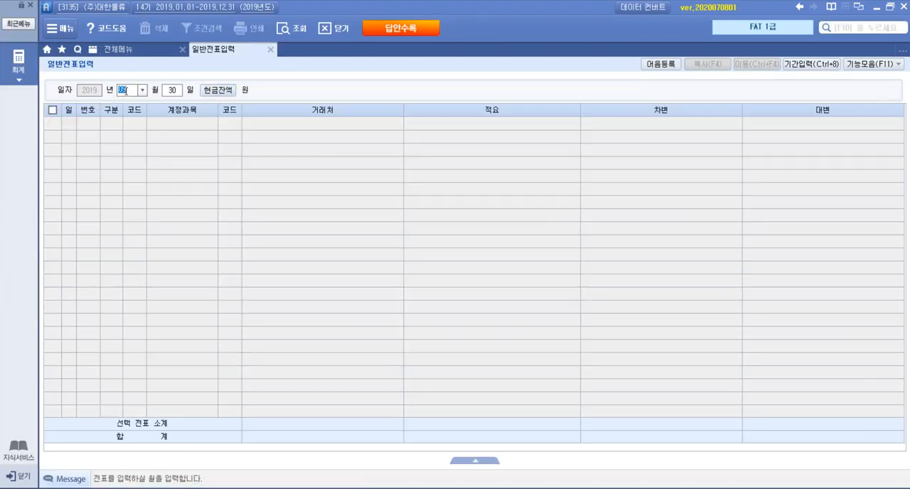
pyautogui.write('8')
pyautogui.press('Return')
pyautogui.write('5')
pyautogui.press('Return')
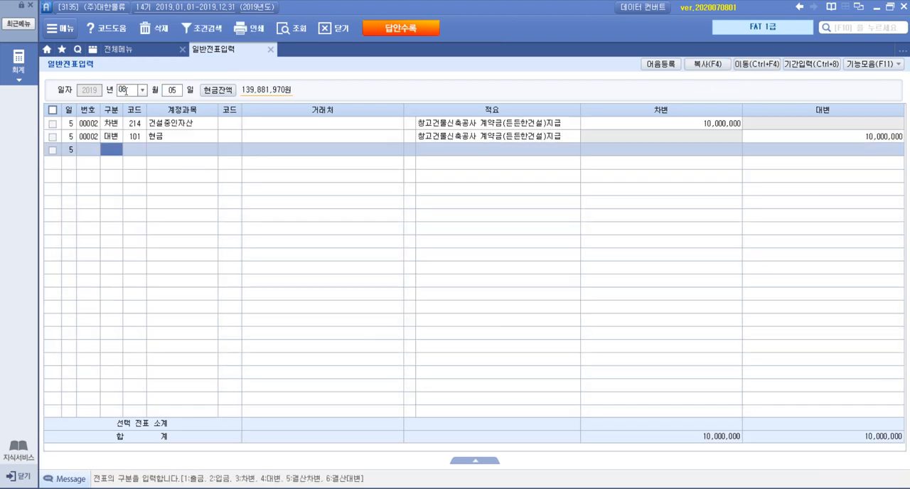
pyautogui.click(206, 126)
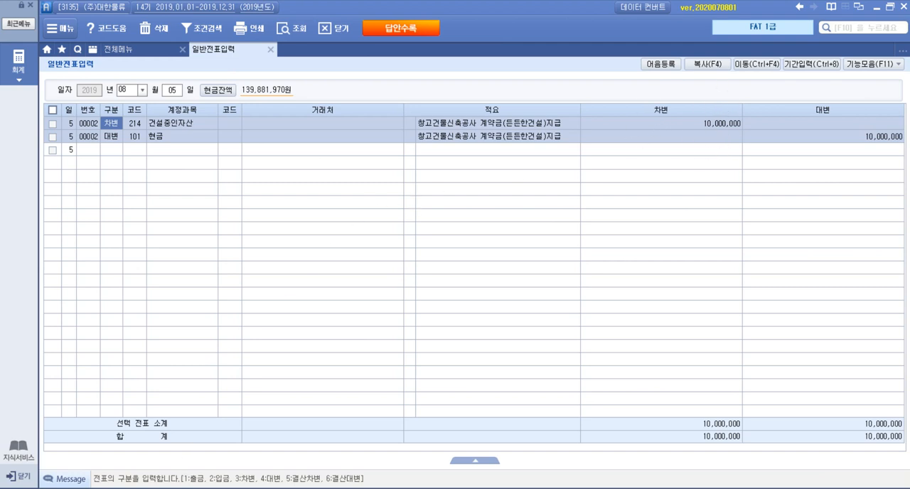
# Step: Reread item 4 in the exam PDF, and set the voucher date in Smart A to 10월 25일
pyautogui.click(162, 487)
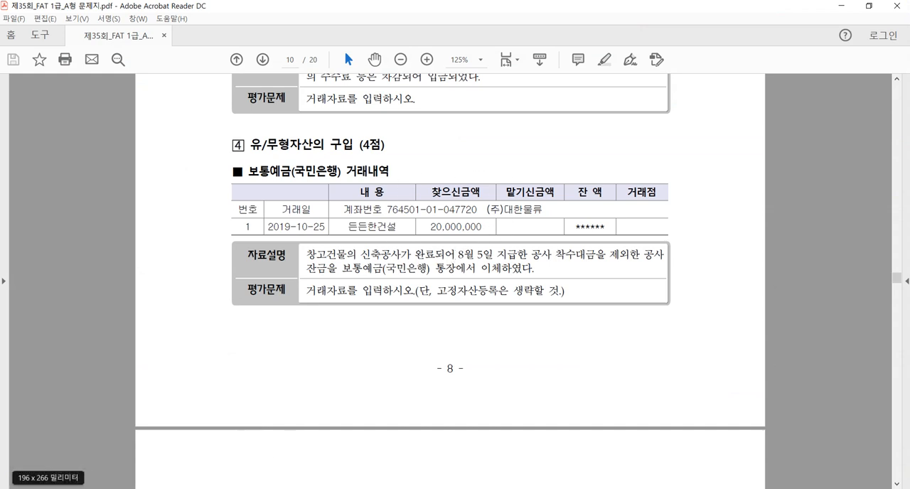
pyautogui.moveTo(220, 488)
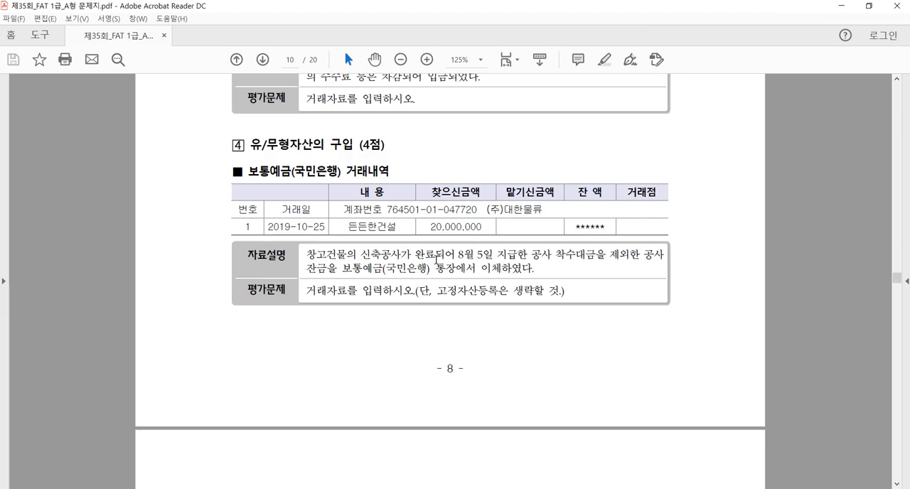
pyautogui.click(228, 487)
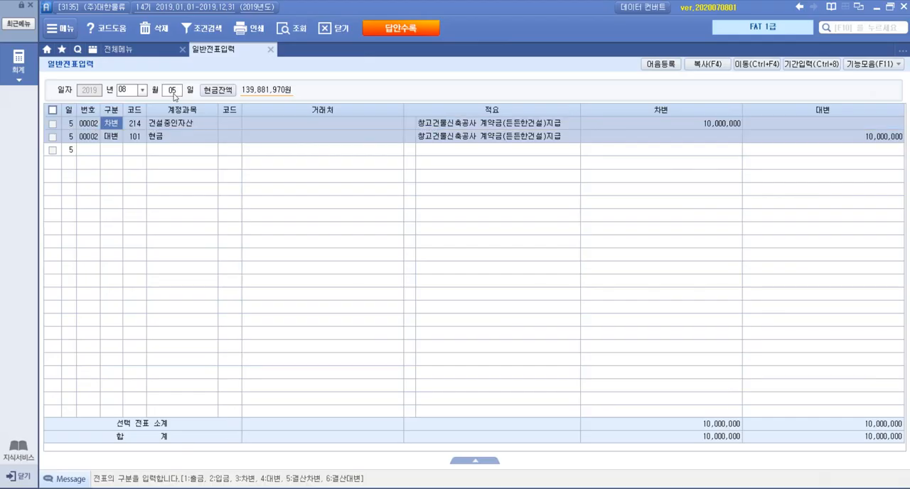
pyautogui.click(131, 90)
pyautogui.write('10')
pyautogui.press('Return')
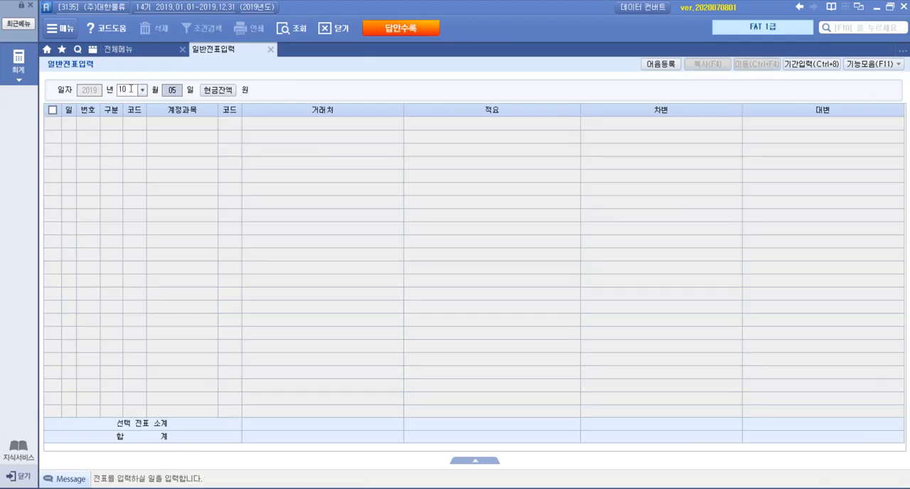
pyautogui.write('25')
pyautogui.press('Return')
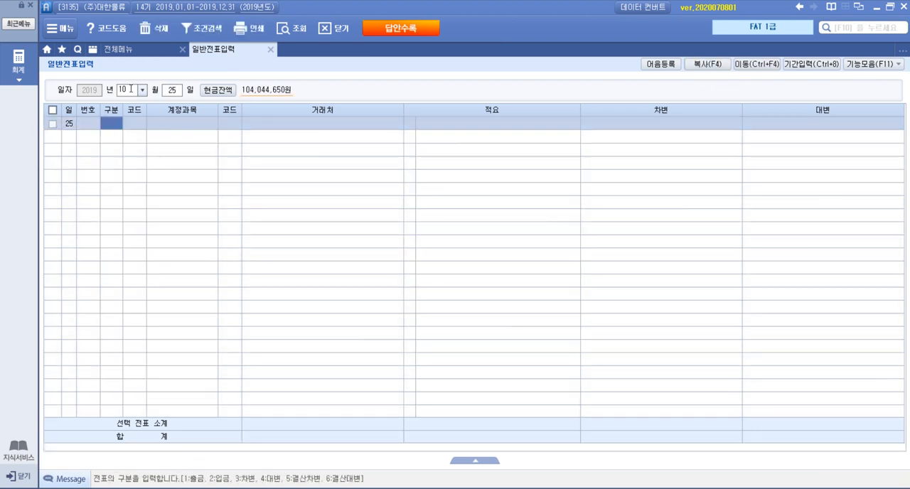
# Step: Start a 차변 line with account 202 건물, checking the word 창고 in the exam PDF before choosing the account
pyautogui.write('3')
pyautogui.press('Return')
pyautogui.press('F2')
pyautogui.write('건물')
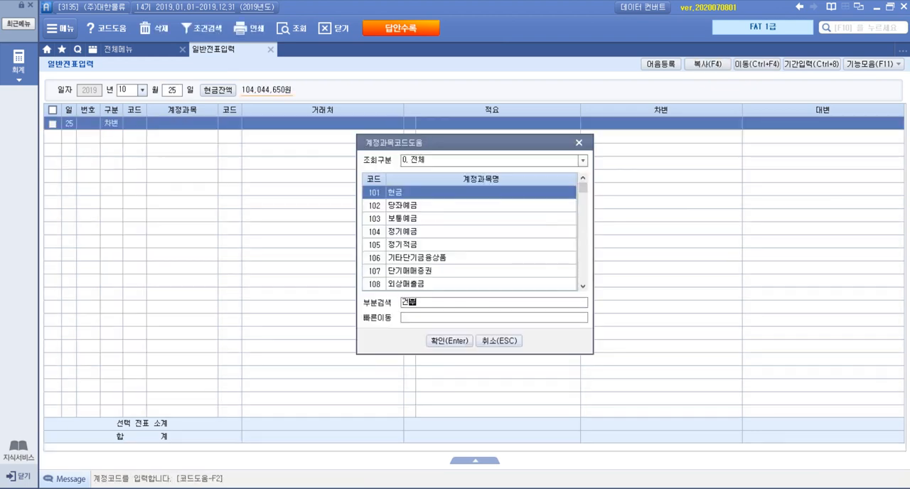
pyautogui.press('Return')
pyautogui.press('Down')
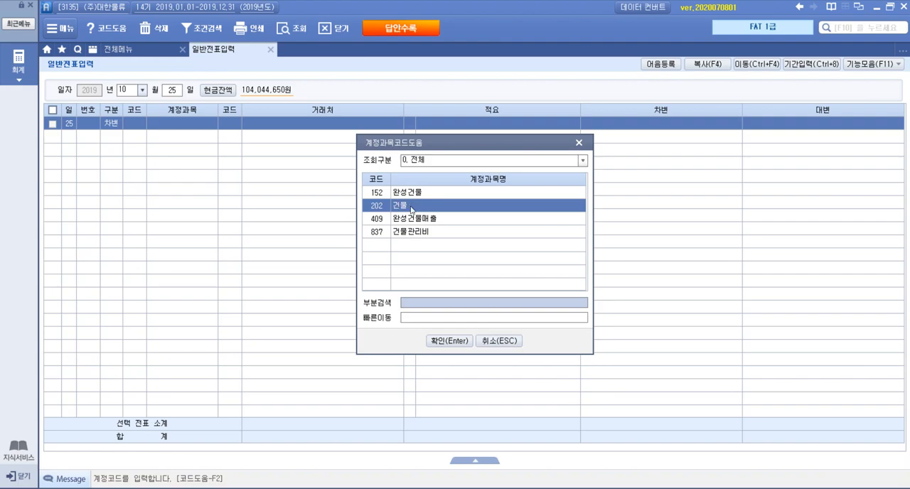
pyautogui.hotkey('alt', 'Tab')
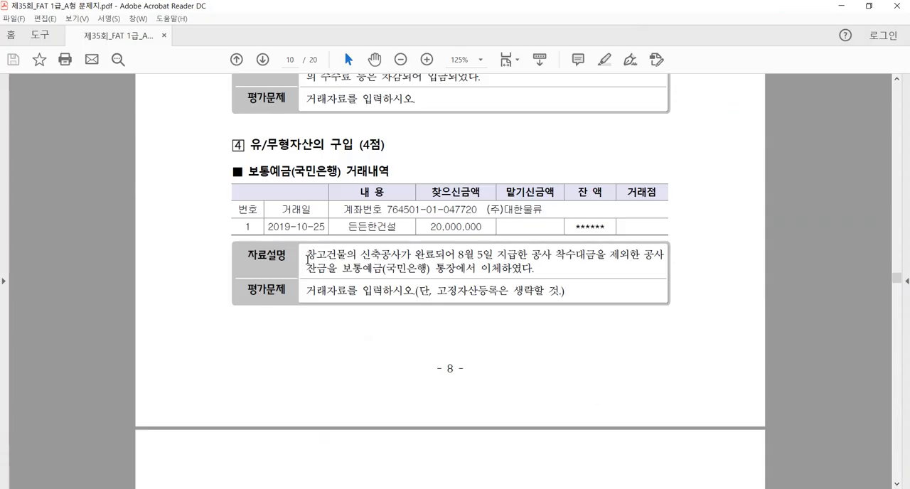
pyautogui.moveTo(306, 255); pyautogui.dragTo(324, 261)
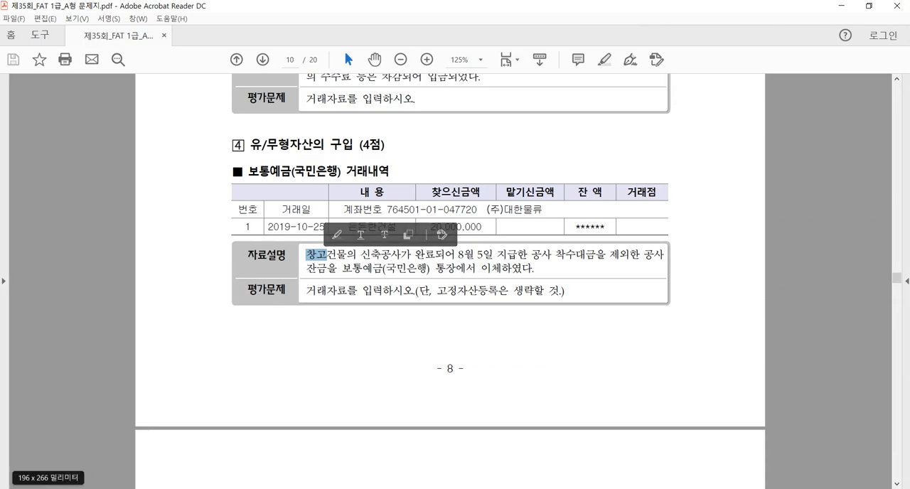
pyautogui.hotkey('alt', 'Tab')
pyautogui.doubleClick(427, 207)
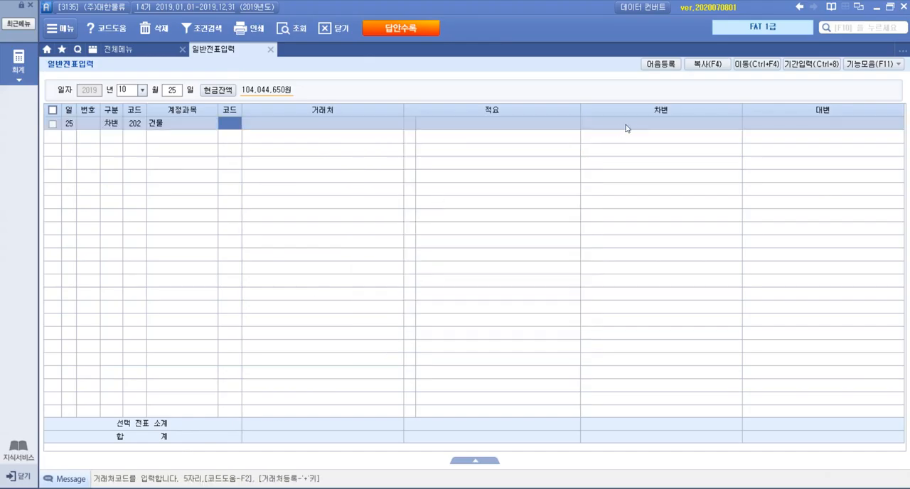
# Step: Enter 30,000,000 as the debit amount of the 건물 line
pyautogui.click(650, 126)
pyautogui.write('3')
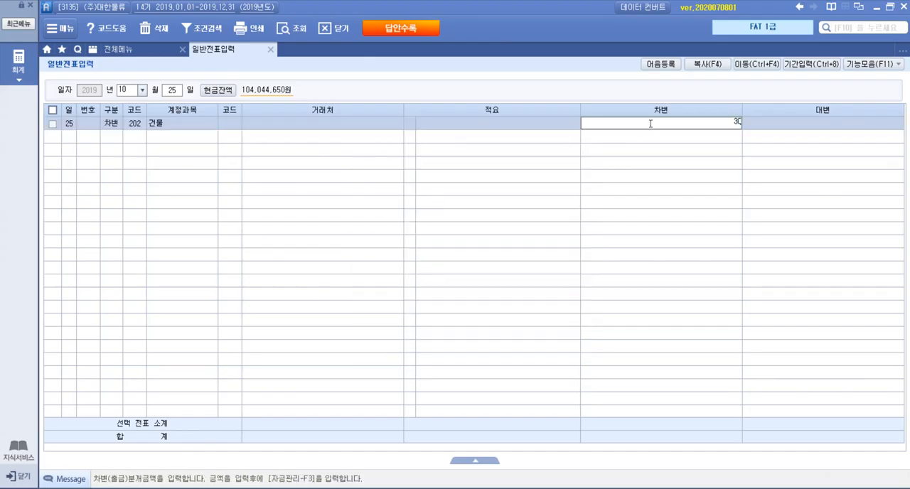
pyautogui.write('0')
pyautogui.press('+')
pyautogui.press('+')
pyautogui.press('Return')
# Step: Start a 대변 line on the second row with account 103 보통예금
pyautogui.write('4')
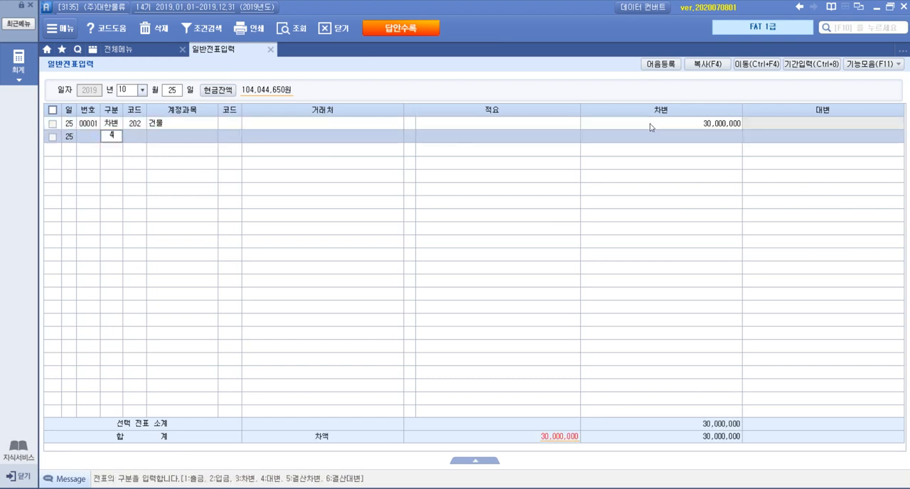
pyautogui.press('Return')
pyautogui.press('F2')
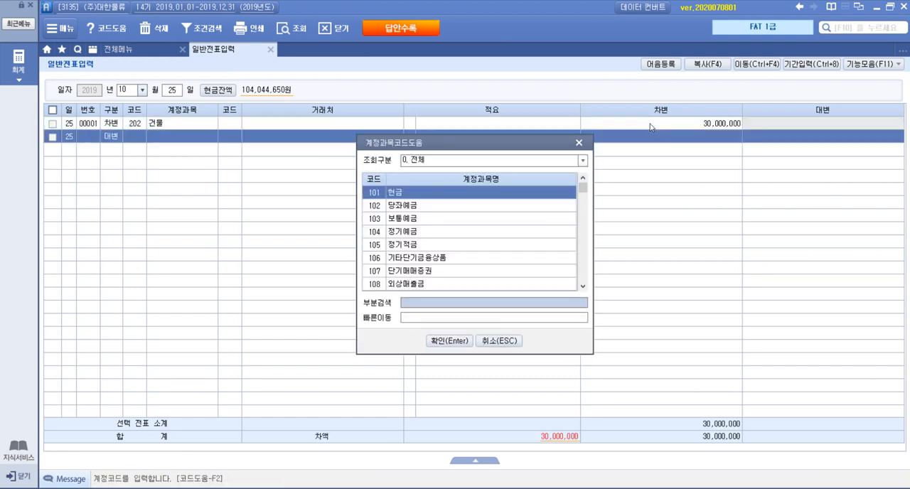
pyautogui.write('ㅂ')
pyautogui.press('Return')
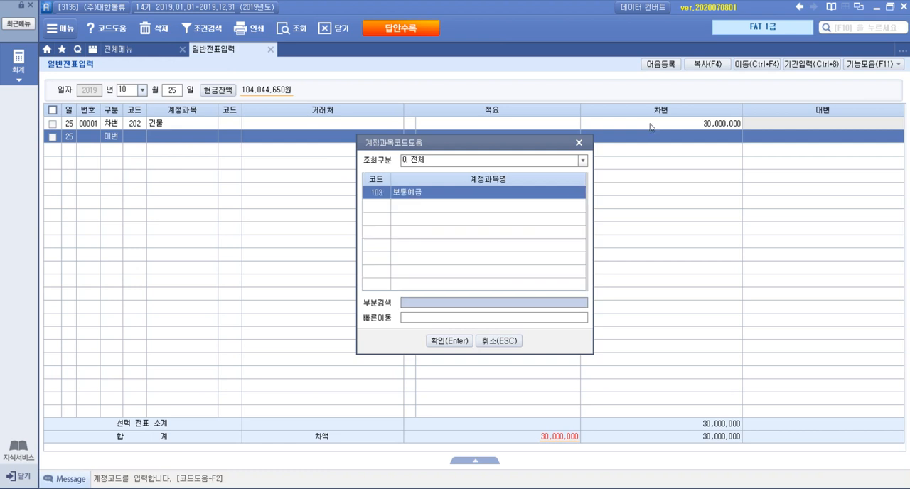
pyautogui.press('Return')
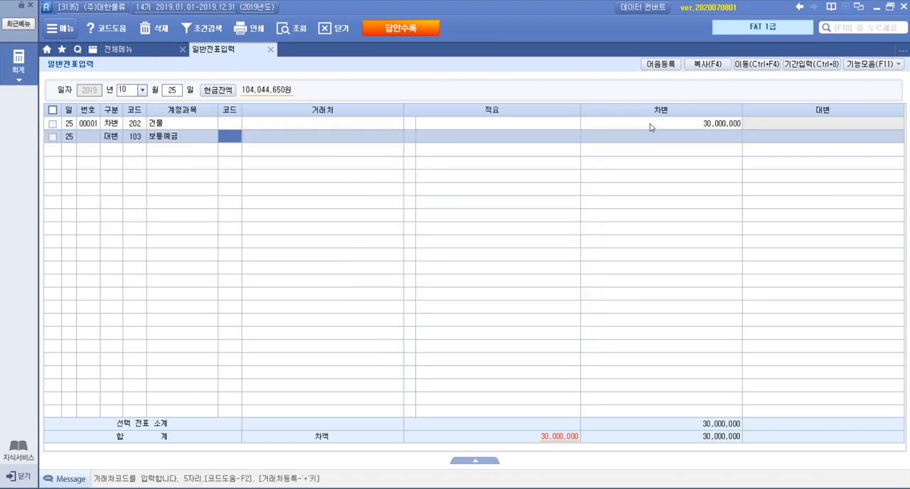
# Step: Assign 국민은행(보통) as the 거래처 of the 보통예금 line and enter 20,000,000 as its credit amount
pyautogui.press('F2')
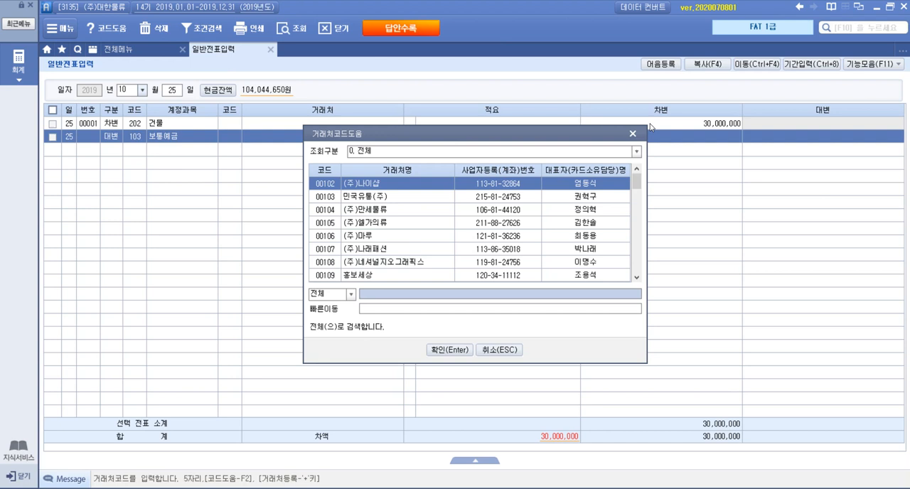
pyautogui.write('국민')
pyautogui.press('Return')
pyautogui.press('Down')
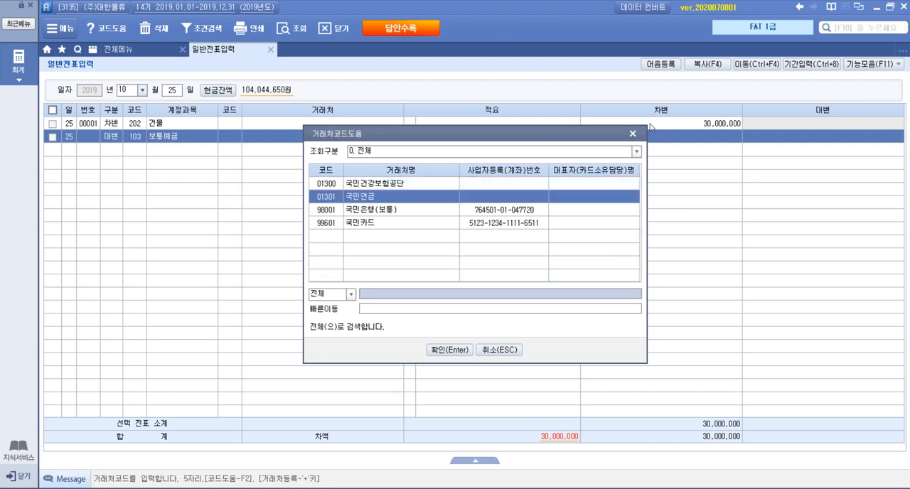
pyautogui.press('Down')
pyautogui.press('Return')
pyautogui.press('Return')
pyautogui.write('20000000')
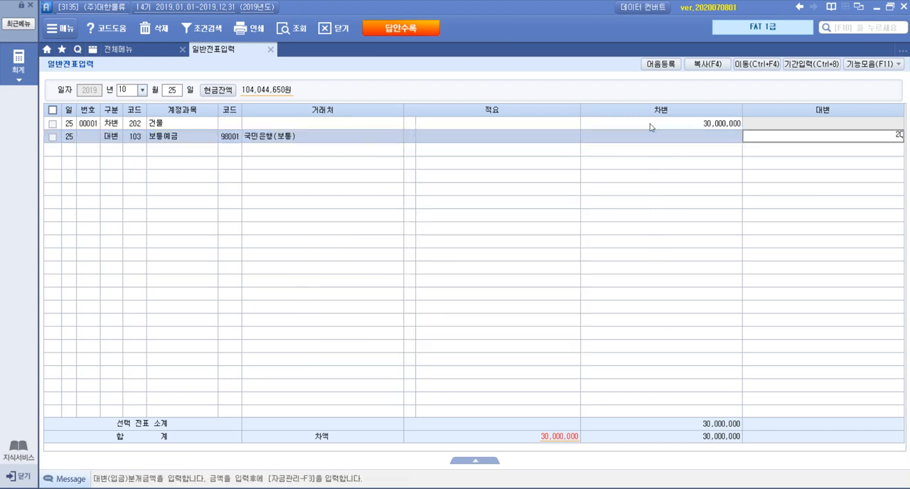
pyautogui.press('Return')
# Step: Start a 대변 line on the third row with account 214 건설중인자산
pyautogui.write('4')
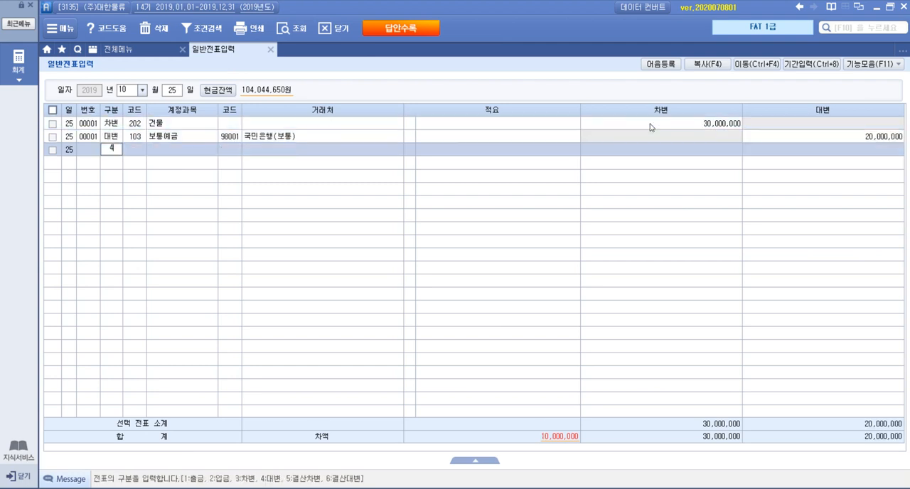
pyautogui.press('Return')
pyautogui.press('F2')
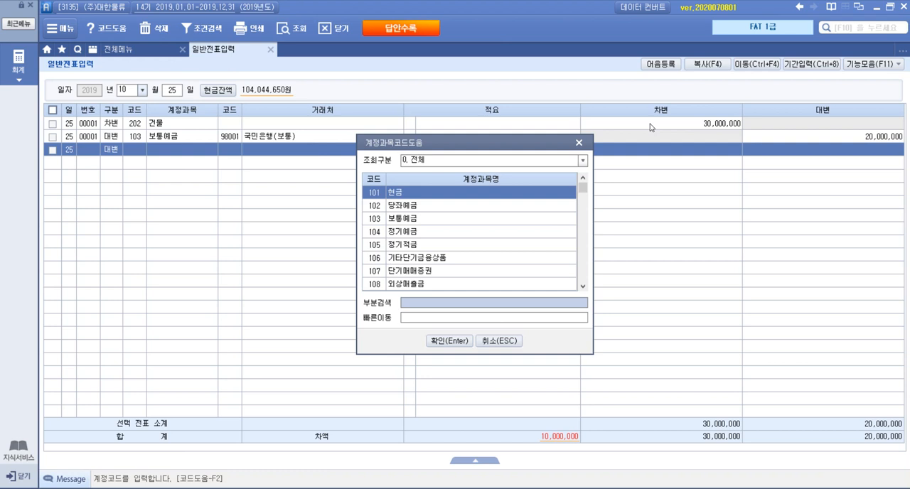
pyautogui.write('건설중')
pyautogui.press('Return')
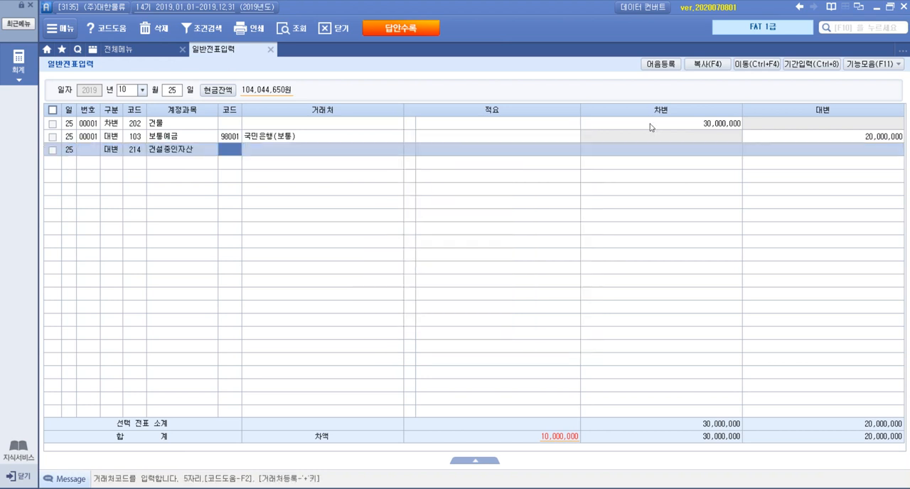
# Step: Leave the 거래처 and 적요 of the 건설중인자산 line blank and enter 10,000,000 as its credit amount
pyautogui.press('Return')
pyautogui.press('Return')
pyautogui.press('Return')
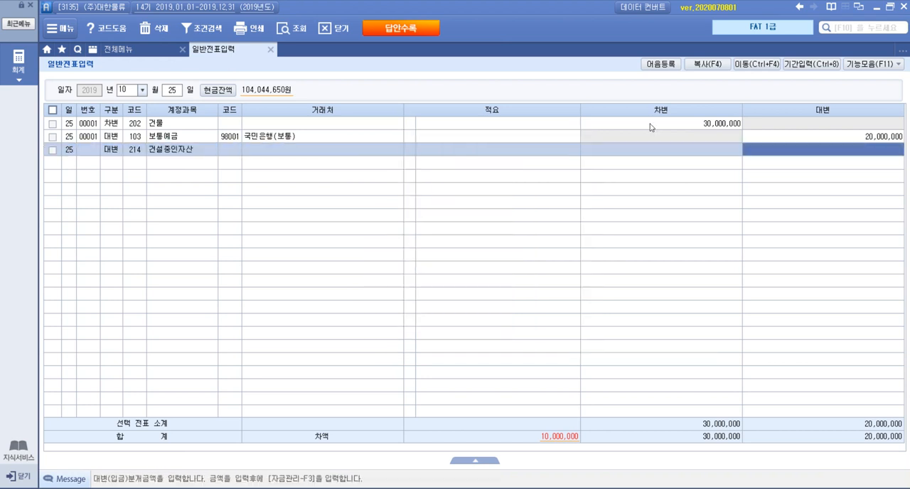
pyautogui.write('10,000,000')
pyautogui.press('Return')
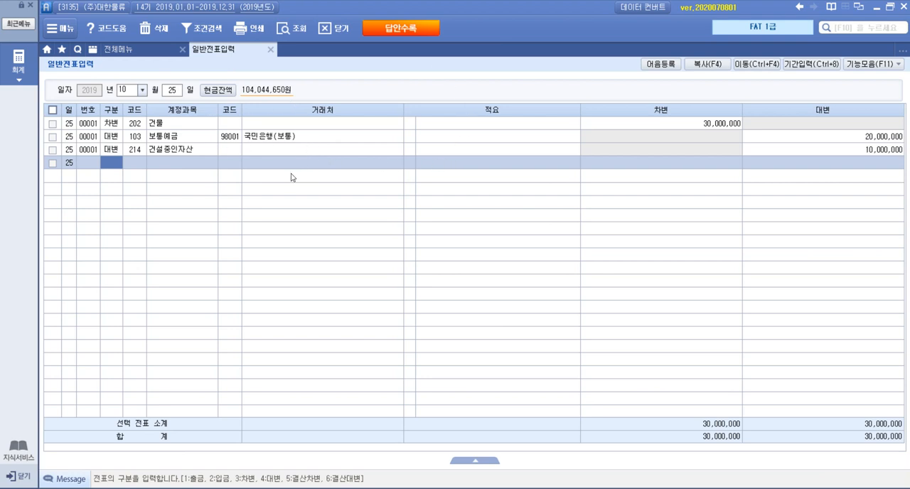
# Step: Switch to the exam PDF in Acrobat Reader and read item 5, 약속어음의 할인, with its 전자어음 and 보통예금 거래내역
pyautogui.hotkey('alt', 'Tab')
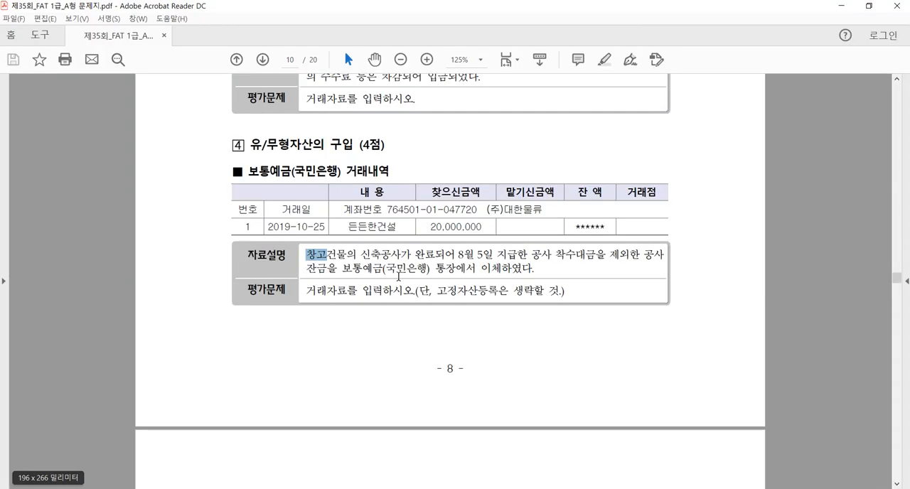
pyautogui.scroll(-9, 419, 276)
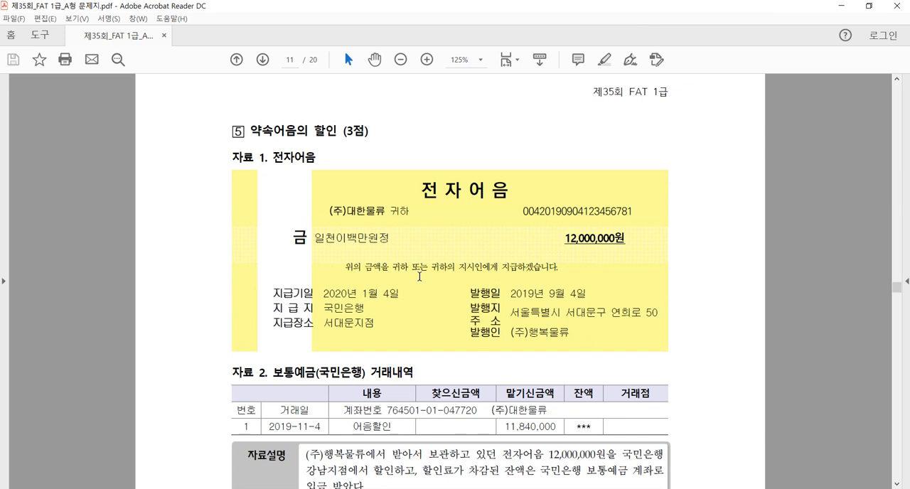
pyautogui.scroll(-1, 420, 276)
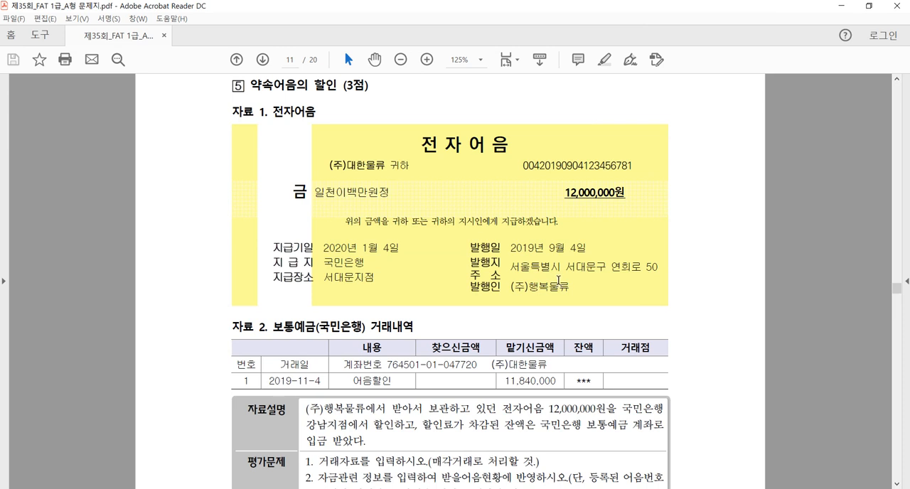
pyautogui.click(170, 488)
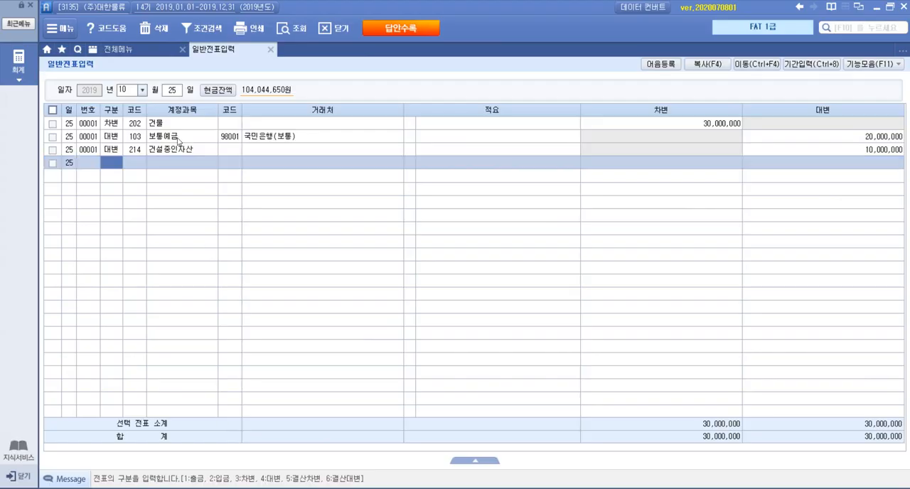
pyautogui.click(215, 488)
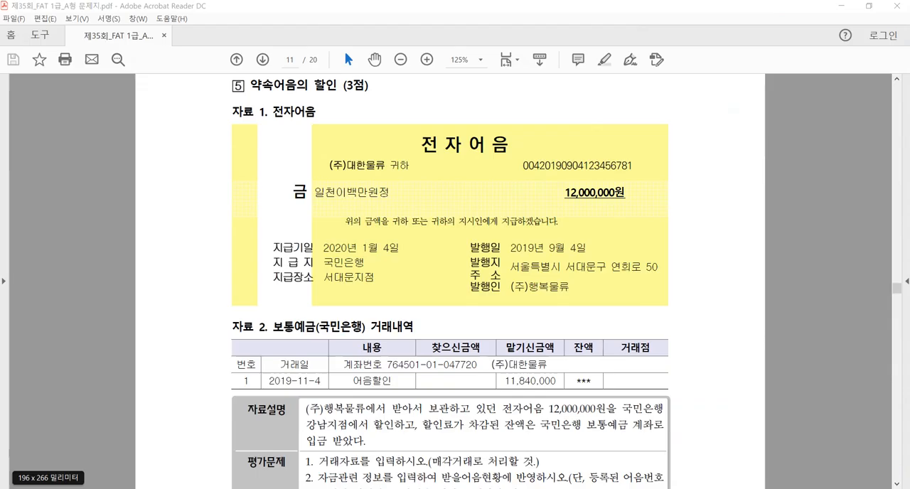
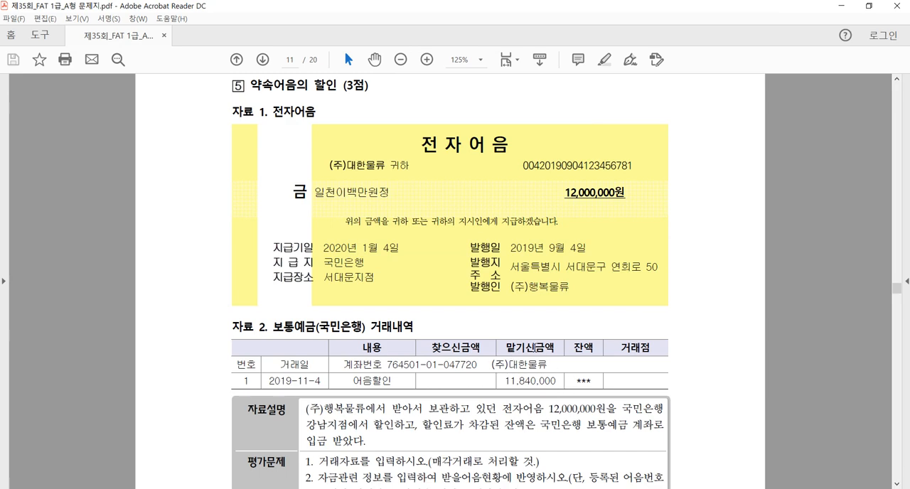
# Step: Read item 5's 자료설명 and 평가문제, including the requirements on 매각거래 treatment and 받을어음현황
pyautogui.scroll(1, 547, 388)
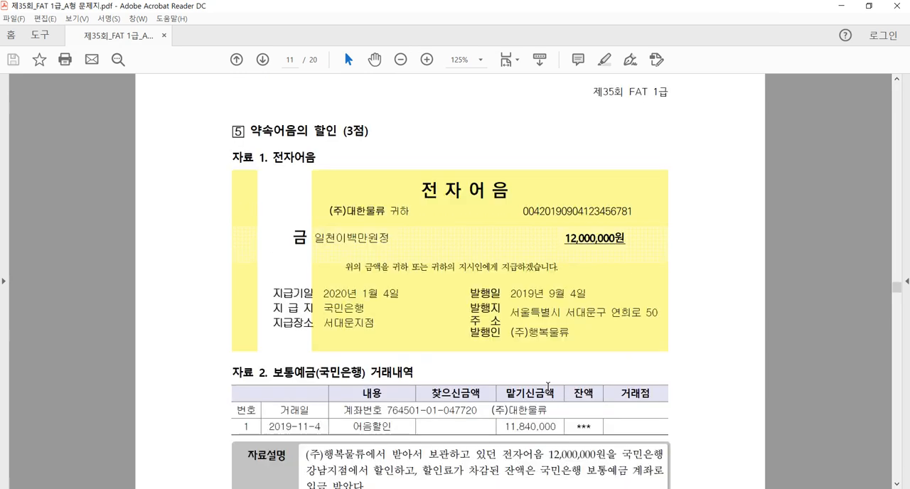
pyautogui.scroll(-1, 548, 387)
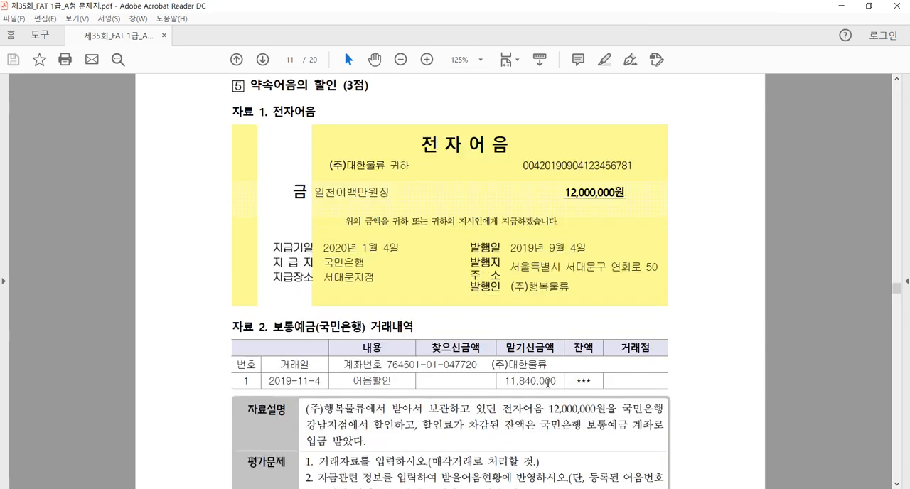
pyautogui.scroll(-1, 548, 384)
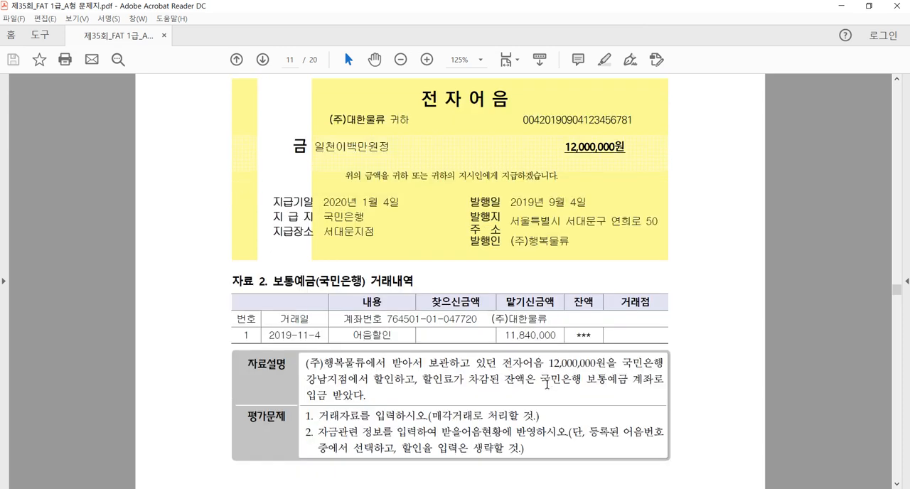
pyautogui.moveTo(318, 417); pyautogui.dragTo(540, 417)
pyautogui.click(503, 424)
# Step: Switch to Smart A, set the 일반전표입력 date to 11월 4일 and start a 차변 line with account 103 보통예금
pyautogui.hotkey('alt', 'Tab')
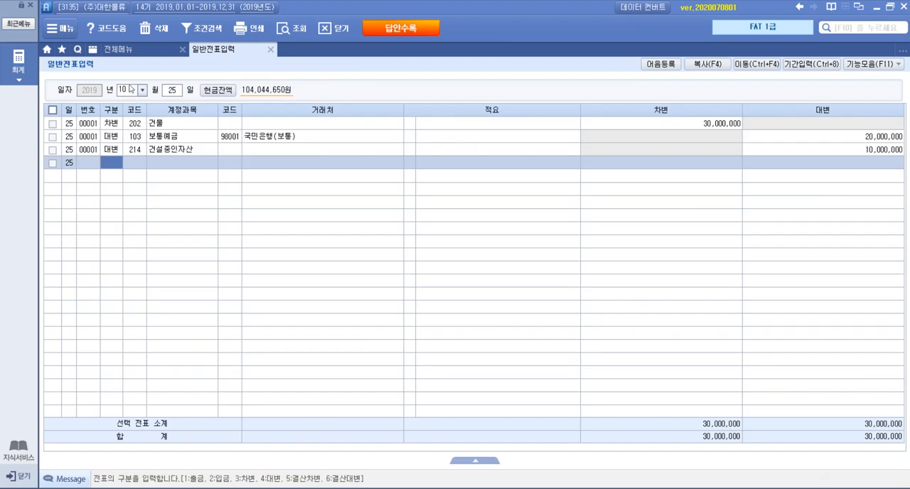
pyautogui.click(132, 88)
pyautogui.write('1104')
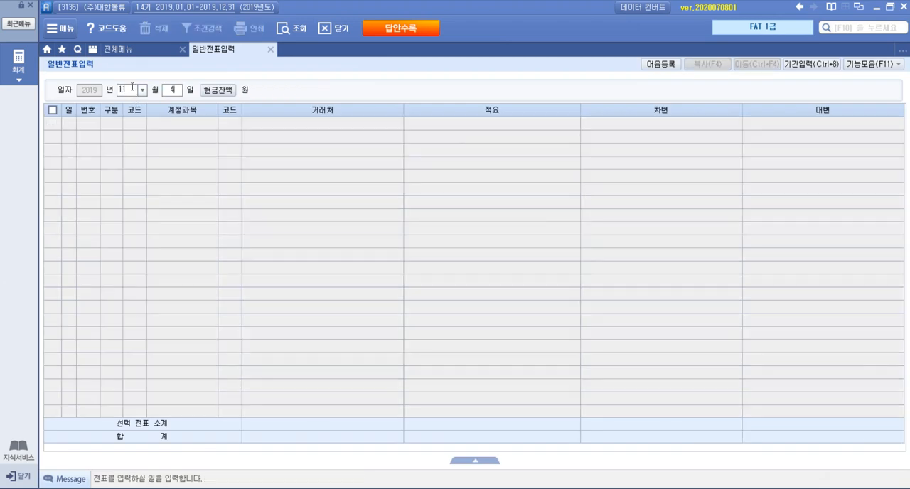
pyautogui.press('Return')
pyautogui.write('3')
pyautogui.press('Return')
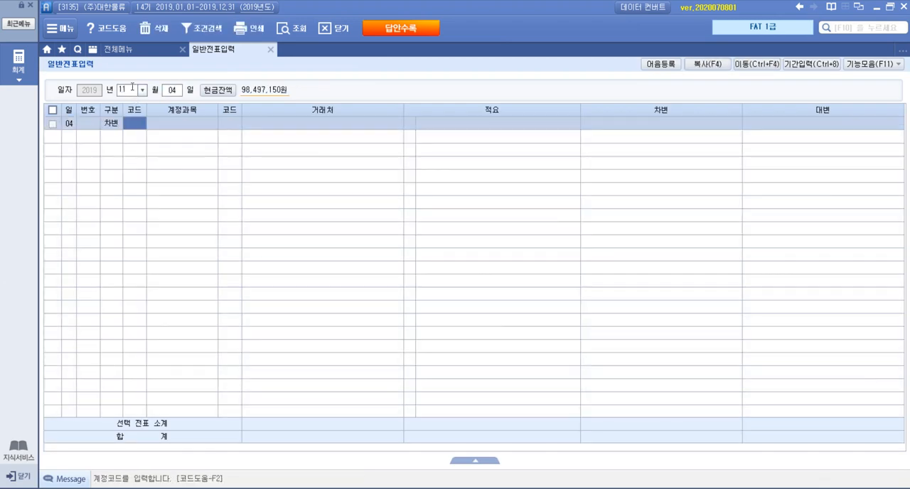
pyautogui.press('F2')
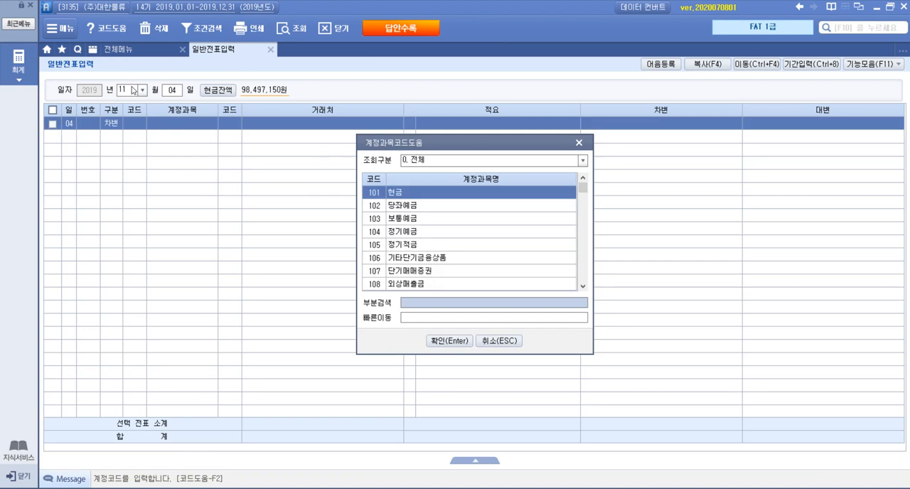
pyautogui.write('보통')
pyautogui.press('Return')
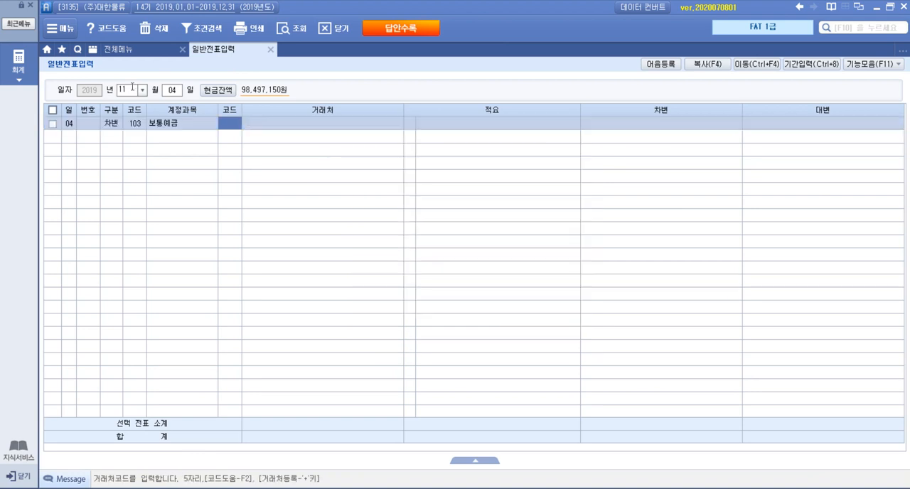
# Step: Assign 국민은행(보통) as the 거래처 of the 보통예금 line and enter 11,840,000 as its debit amount
pyautogui.press('F2')
pyautogui.write('ㄱ')
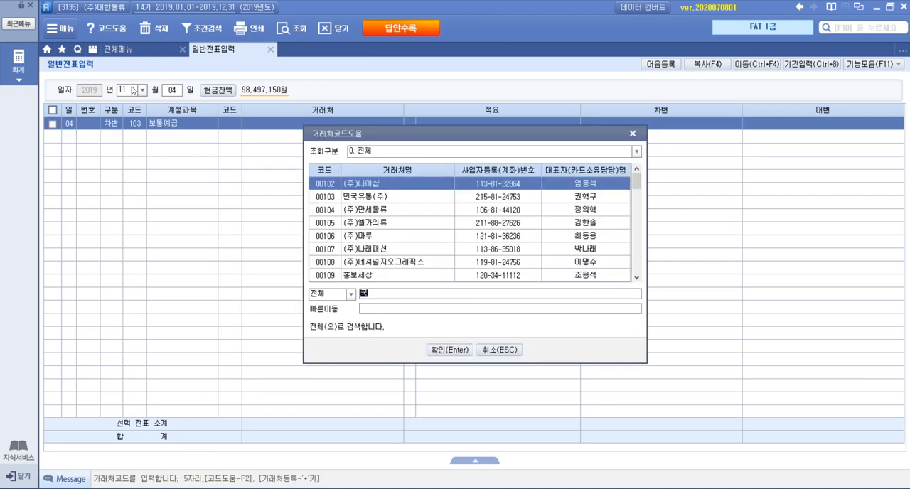
pyautogui.write('국민')
pyautogui.press('Down')
pyautogui.press('Down')
pyautogui.press('Return')
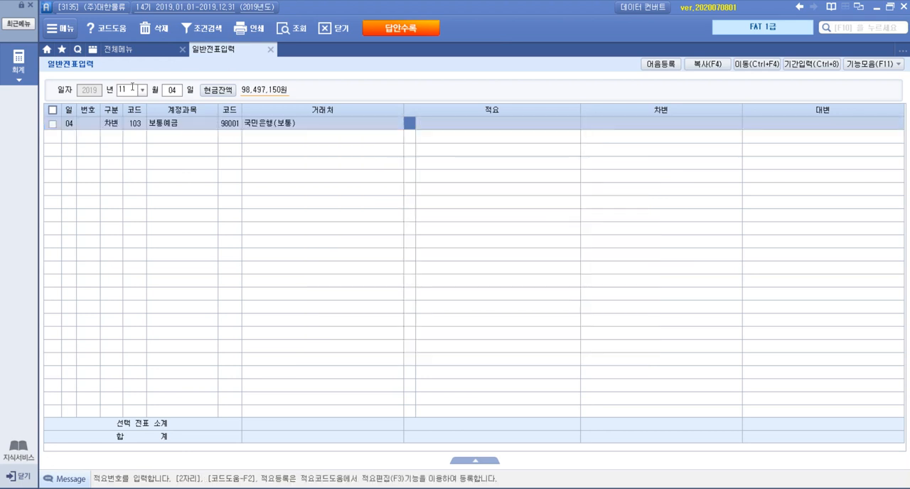
pyautogui.press('Return')
pyautogui.write('11840000')
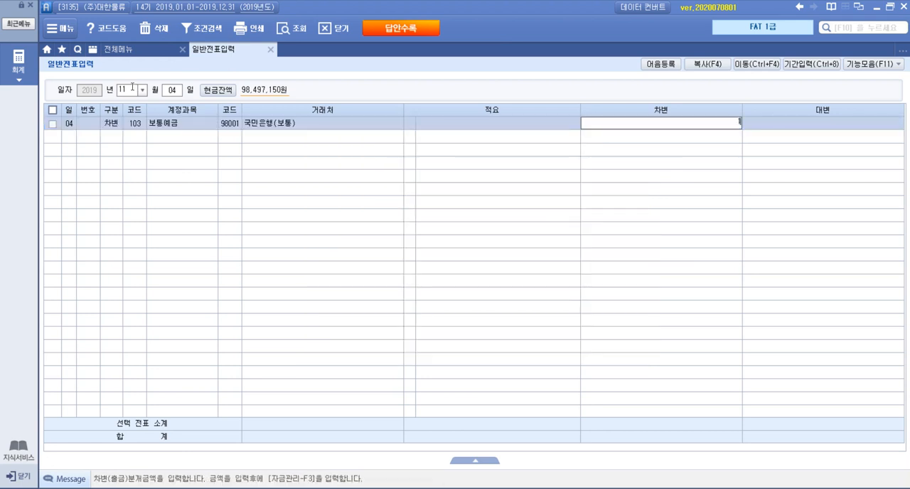
pyautogui.press('Return')
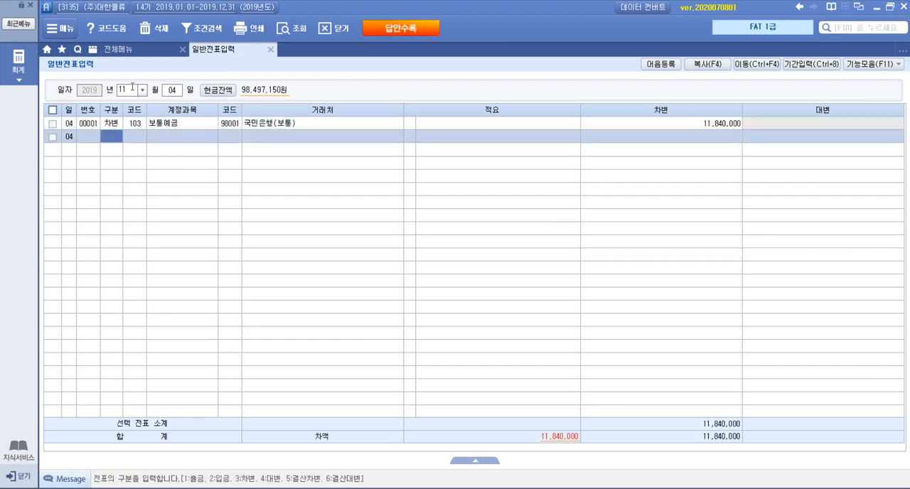
# Step: Start a 대변 line on the second row with account 110 받을어음
pyautogui.write('4')
pyautogui.press('Return')
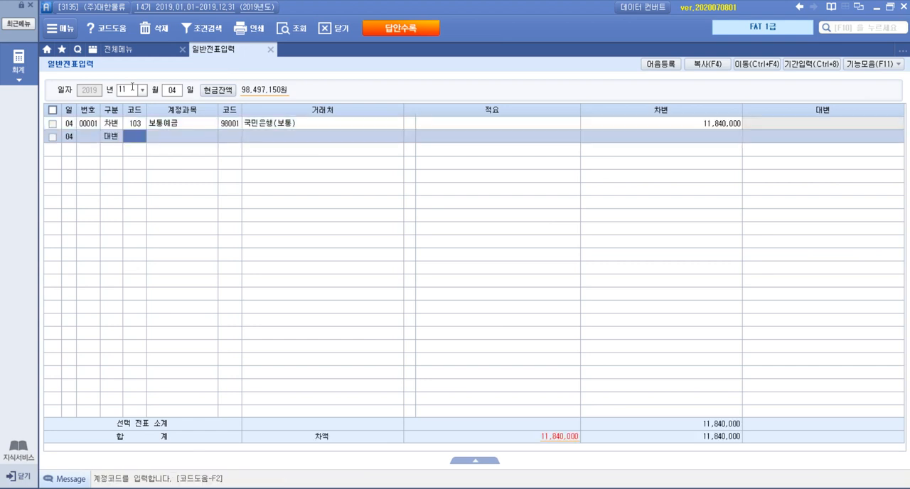
pyautogui.press('F2')
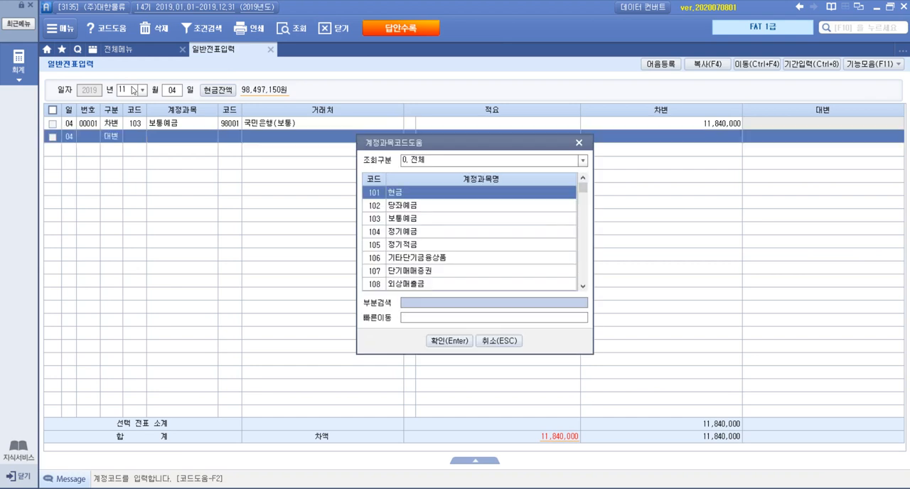
pyautogui.write('받을')
pyautogui.press('Return')
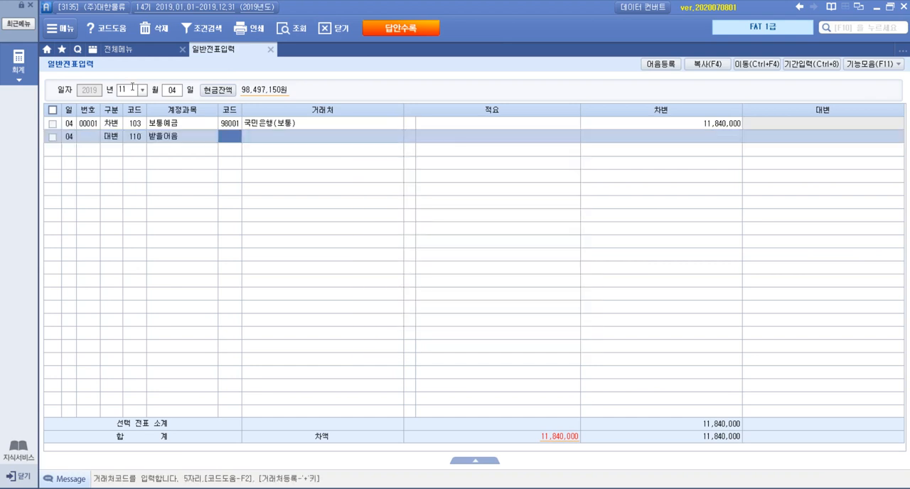
# Step: Assign (주)행복물류 as the 거래처 of the 받을어음 line and enter 12,000,000 as its credit amount
pyautogui.press('F2')
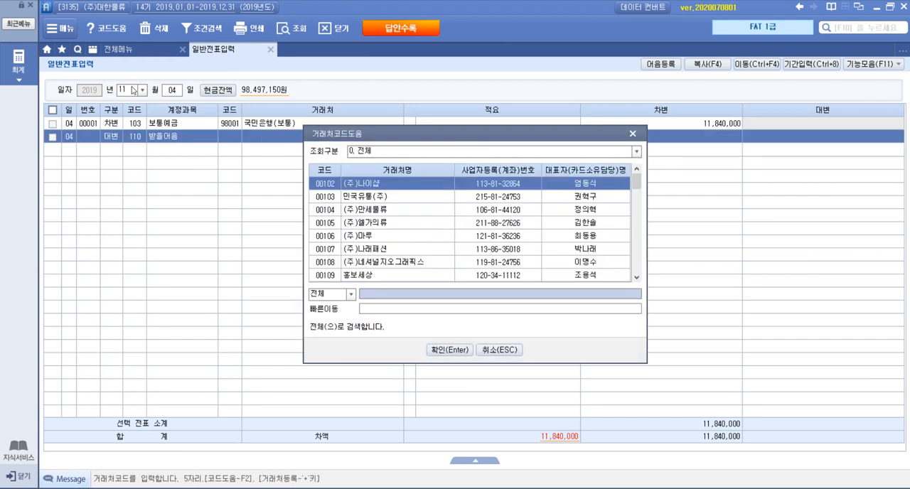
pyautogui.write('행복')
pyautogui.press('Return')
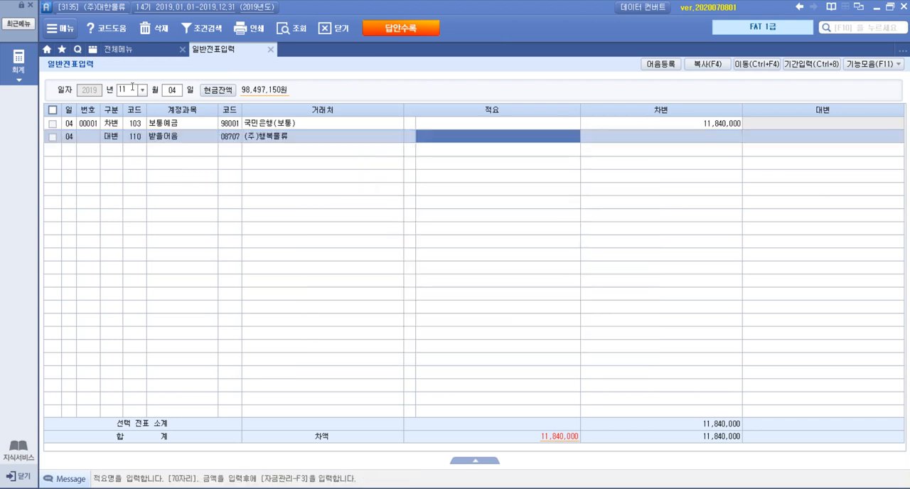
pyautogui.press('Return')
pyautogui.write('12')
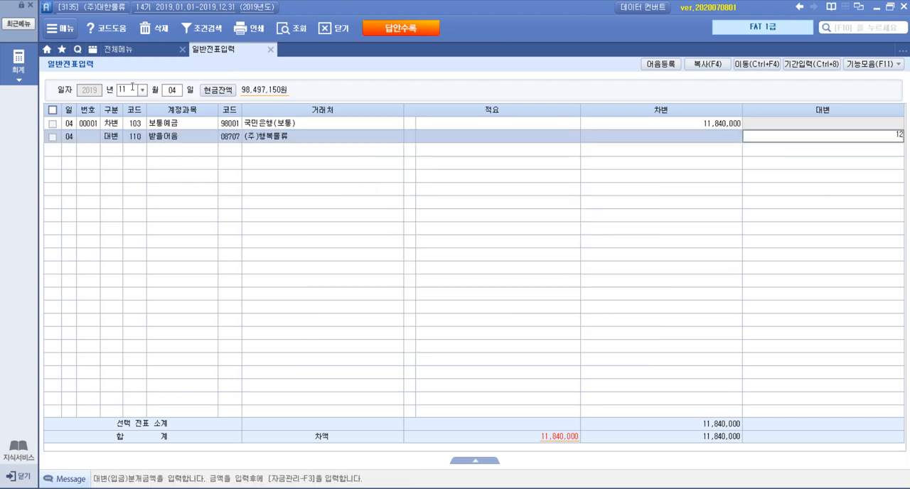
pyautogui.write('++')
pyautogui.press('Return')
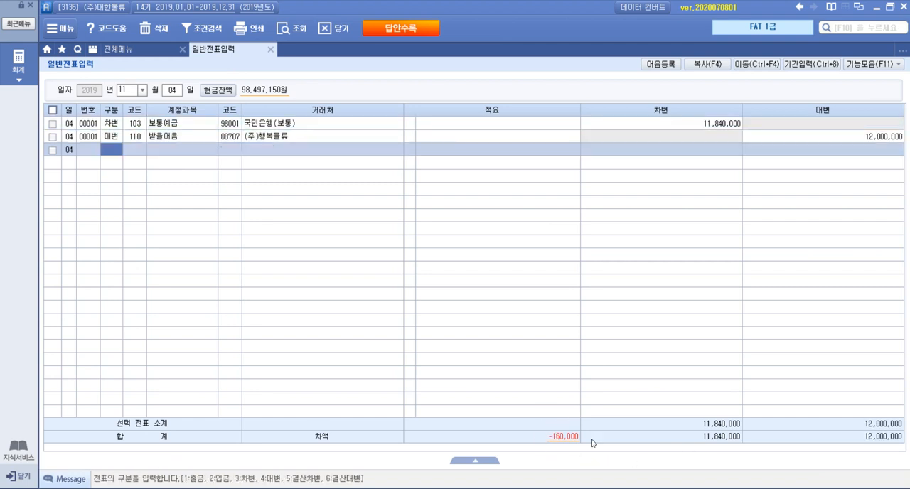
# Step: Start a 차변 line on the third row with account 936 매출채권처분손실, found by searching for 처분손실
pyautogui.write('3')
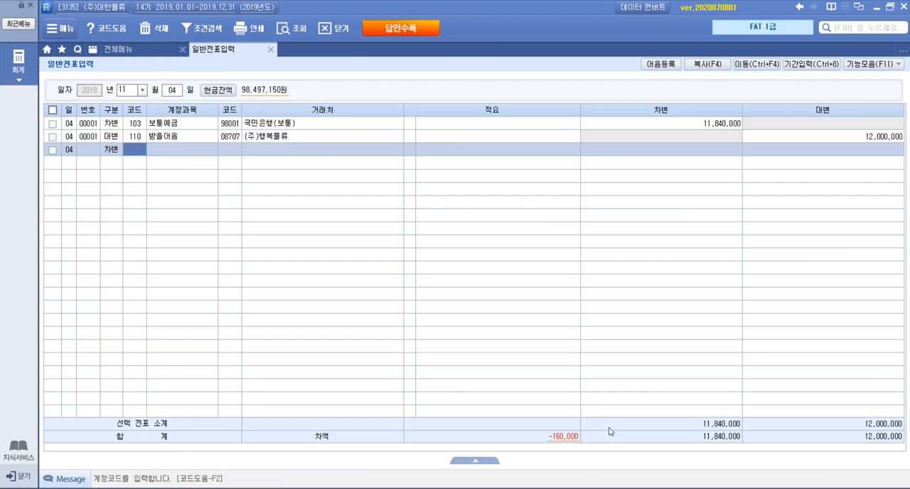
pyautogui.press('XF86AudioRaiseVolume')
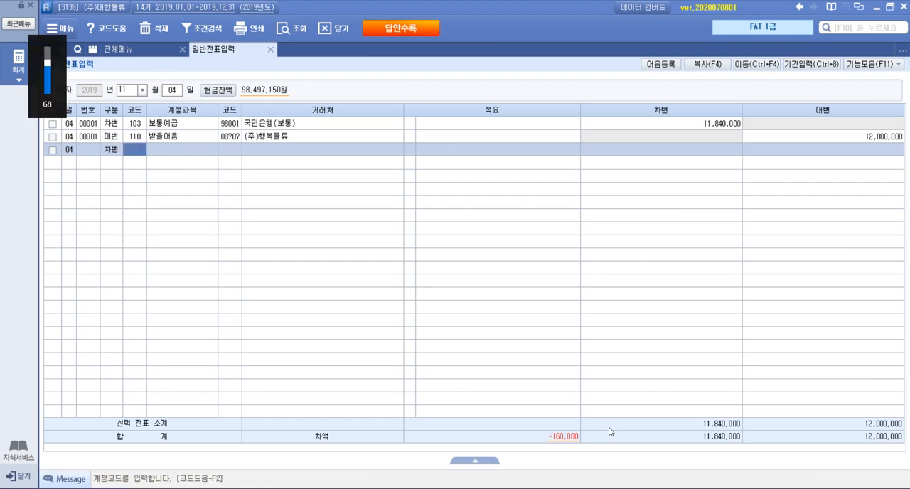
pyautogui.press('F2')
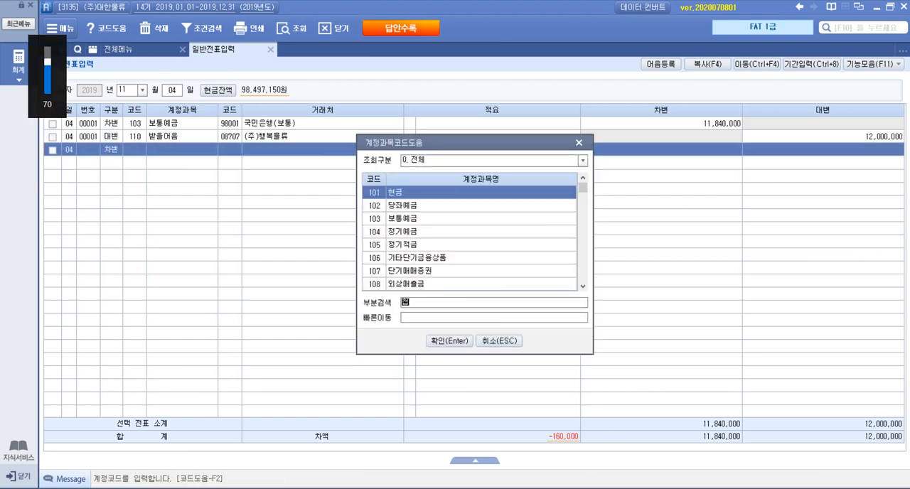
pyautogui.write('처분손실')
pyautogui.press('Return')
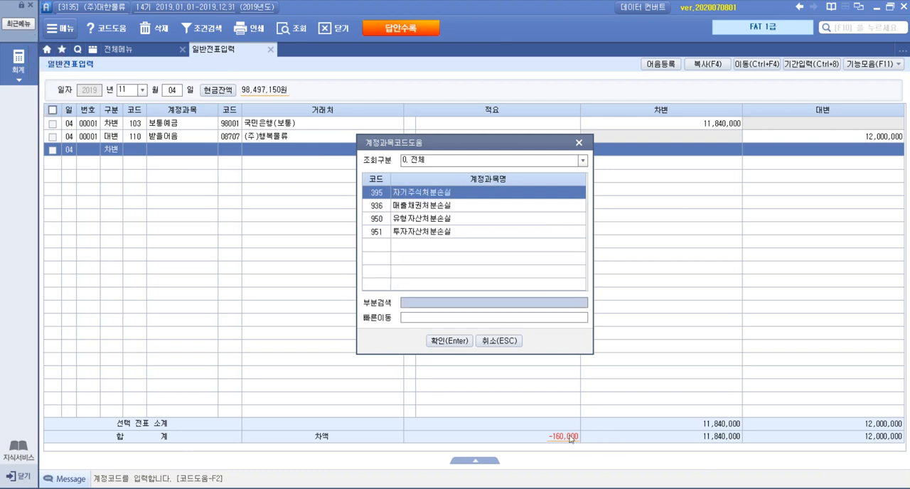
pyautogui.click(422, 207)
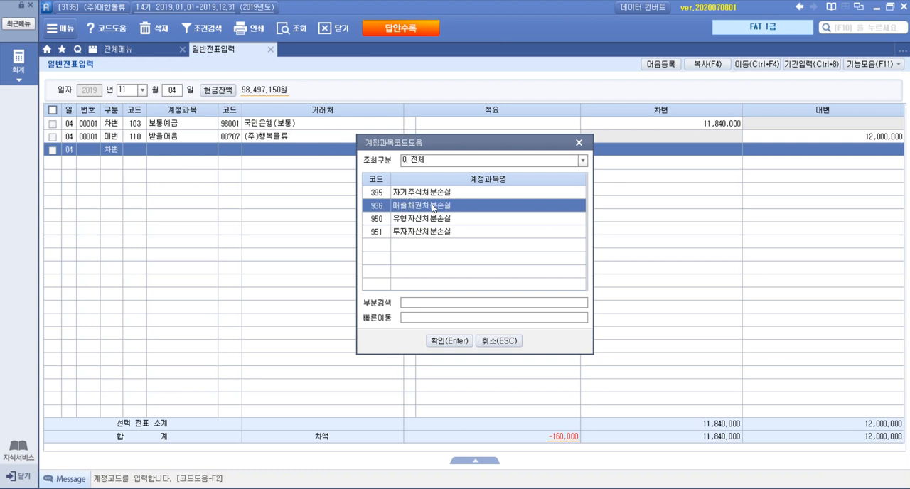
pyautogui.doubleClick(431, 208)
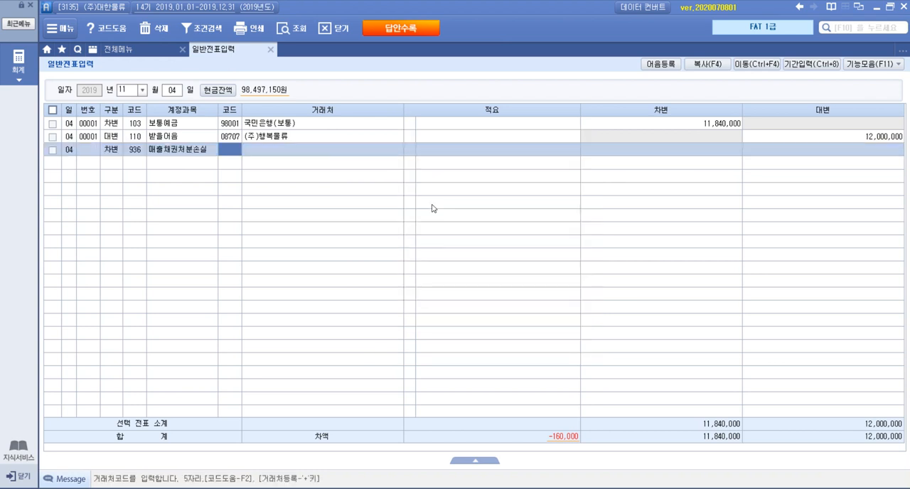
# Step: Enter 160,000 as the debit amount of the 매출채권처분손실 line, leaving its 거래처 and 적요 blank
pyautogui.click(700, 153)
pyautogui.write('16000')
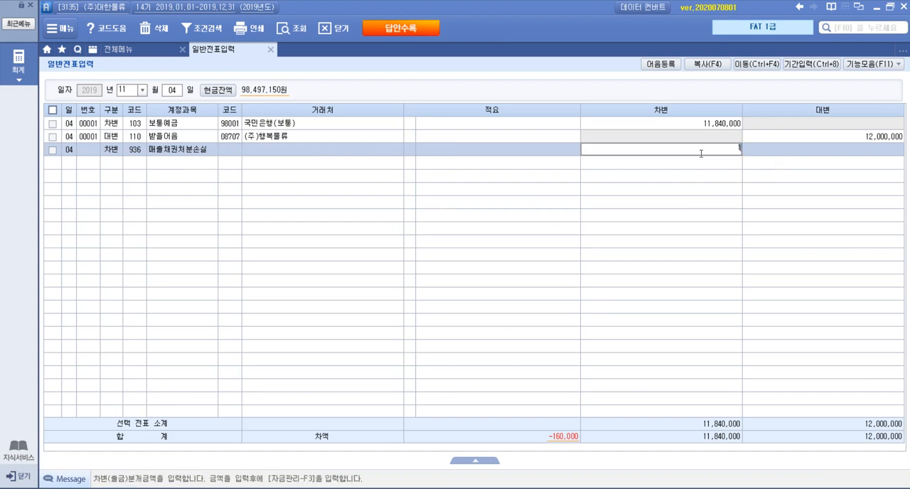
pyautogui.press('Return')
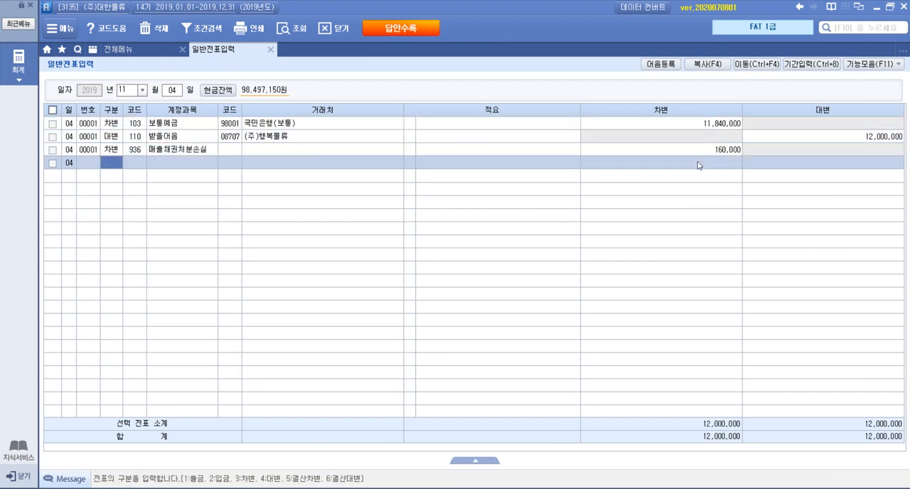
# Step: Open 받을어음 관리 for the 받을어음 line with 어음상태 할인(전액) and select the registered (주)행복물류 note as its 어음번호
pyautogui.click(186, 139)
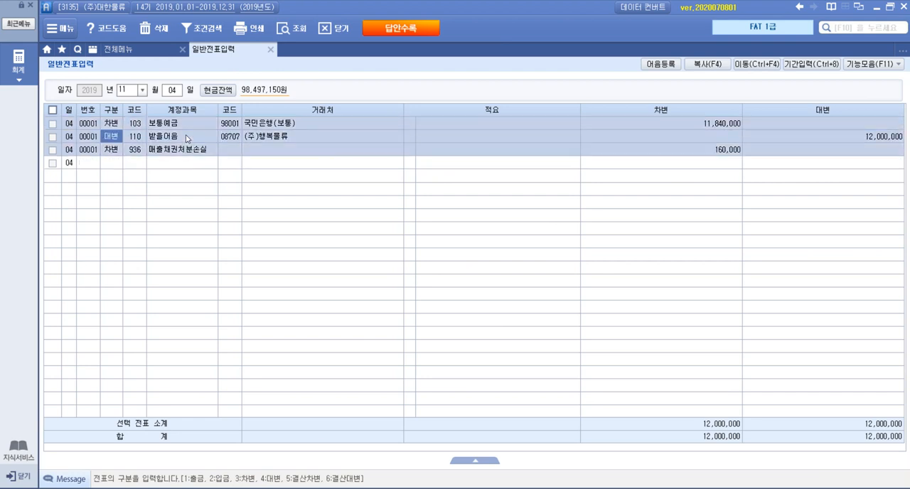
pyautogui.press('F3')
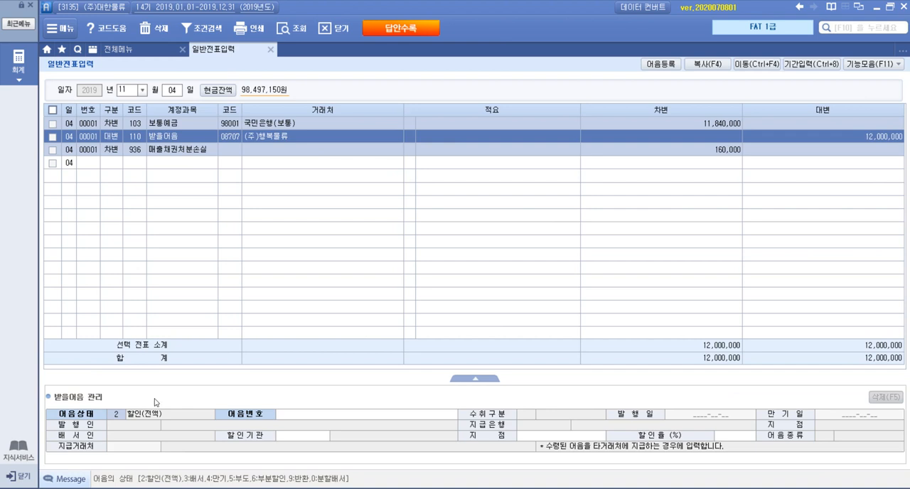
pyautogui.click(300, 419)
pyautogui.press('F2')
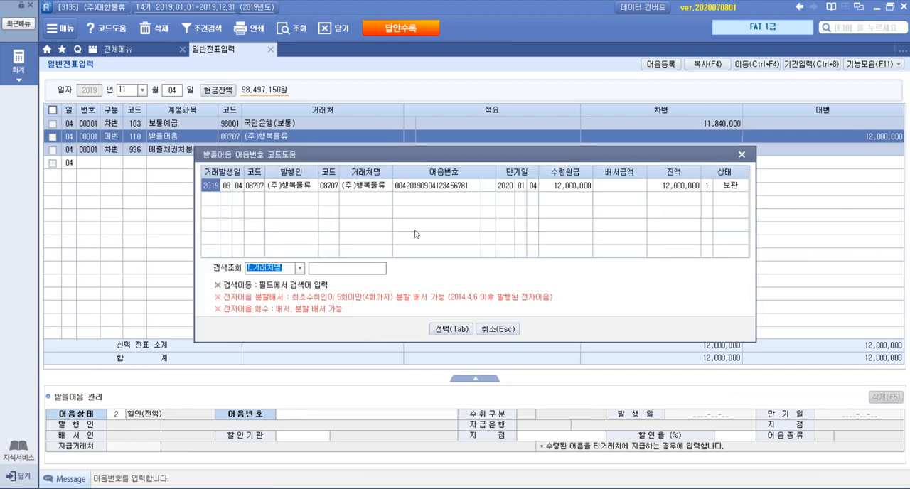
pyautogui.click(454, 187)
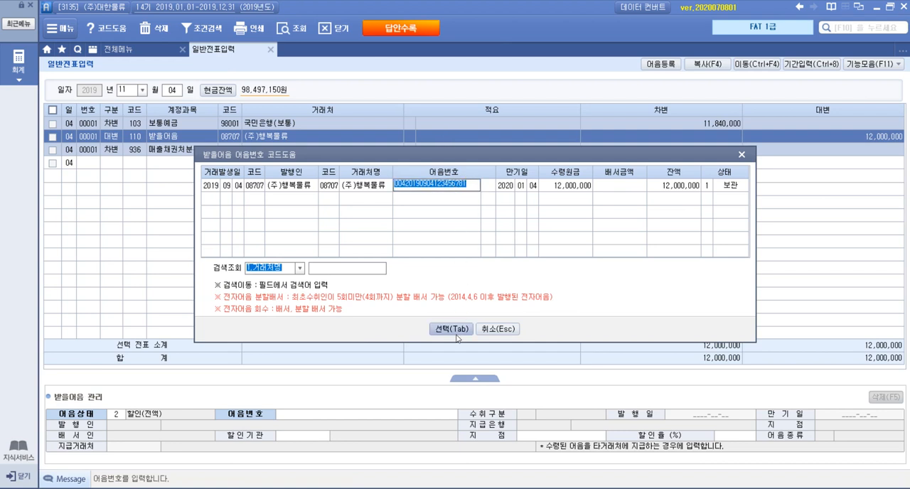
pyautogui.click(457, 331)
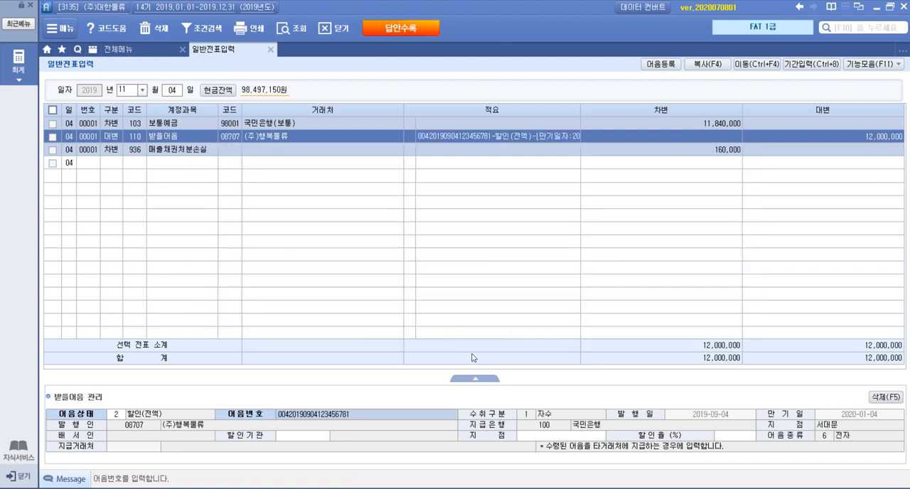
# Step: Set the note's 할인기관 to 98001 국민은행(보통) and its 지점 to 강남
pyautogui.click(318, 438)
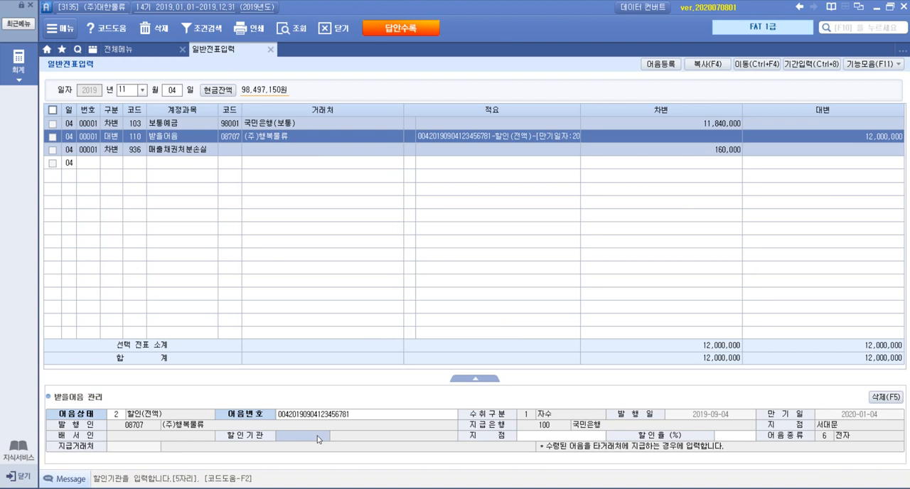
pyautogui.press('F2')
pyautogui.write('국민')
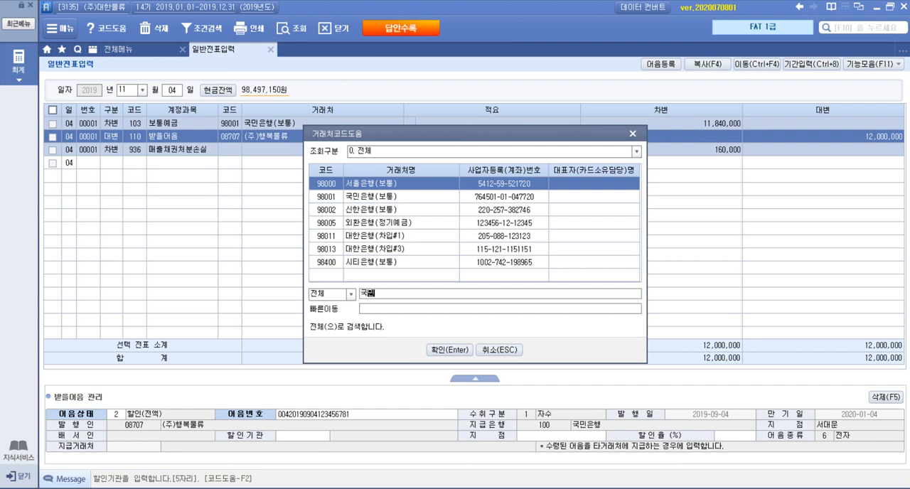
pyautogui.press('Return')
pyautogui.press('Return')
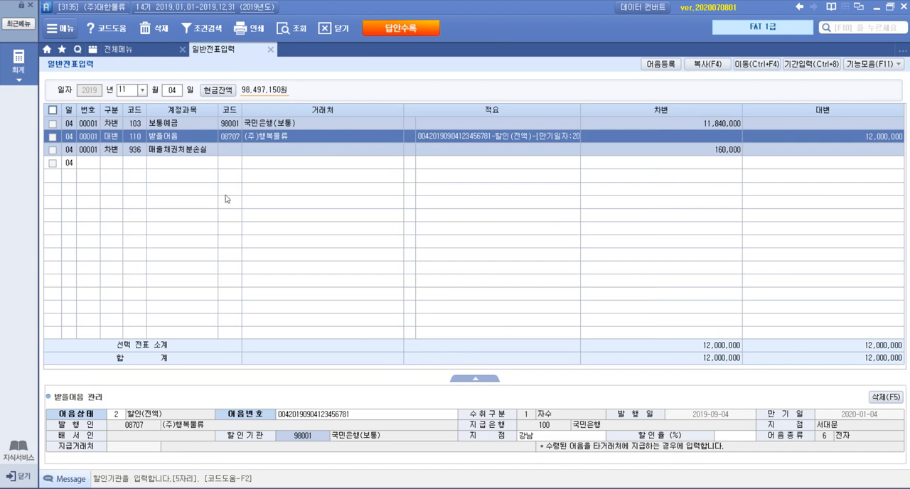
# Step: Switch to the exam PDF in Acrobat Reader and read item 6, 기타 일반거래, on page 12, including the 국민연금 receipt and its 자료설명
pyautogui.hotkey('alt', 'Tab')
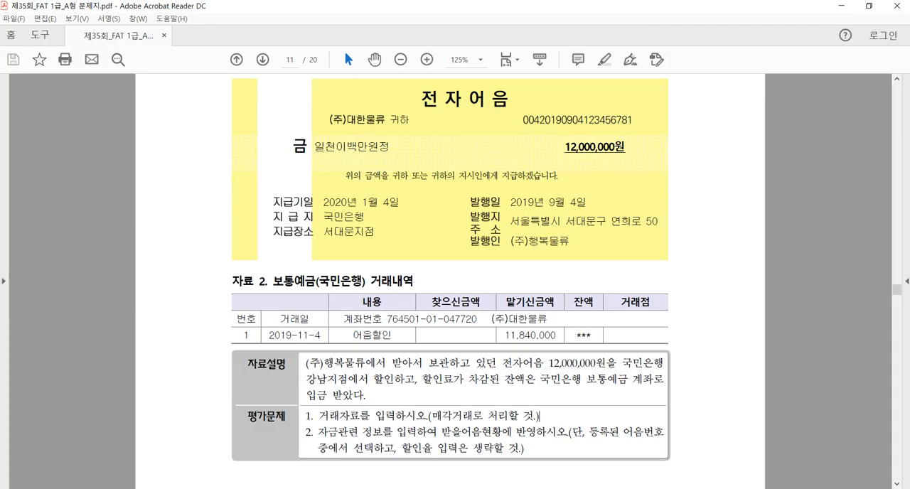
pyautogui.scroll(-10, 608, 377)
pyautogui.scroll(-3, 610, 377)
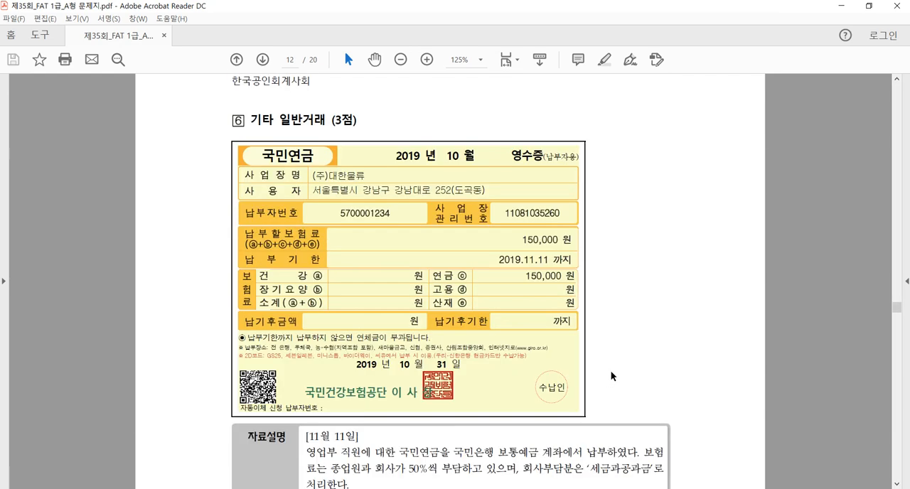
pyautogui.scroll(-1, 612, 371)
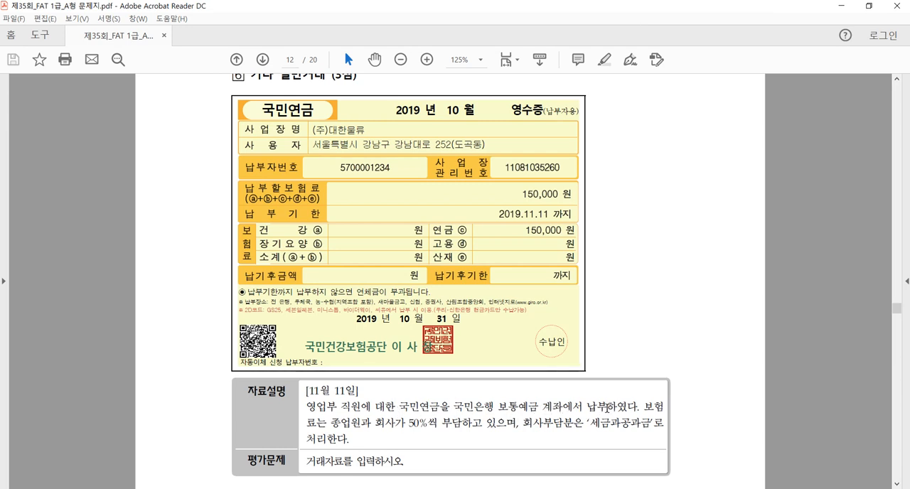
pyautogui.moveTo(501, 406); pyautogui.dragTo(604, 410)
pyautogui.click(599, 407)
pyautogui.moveTo(408, 422); pyautogui.dragTo(506, 425)
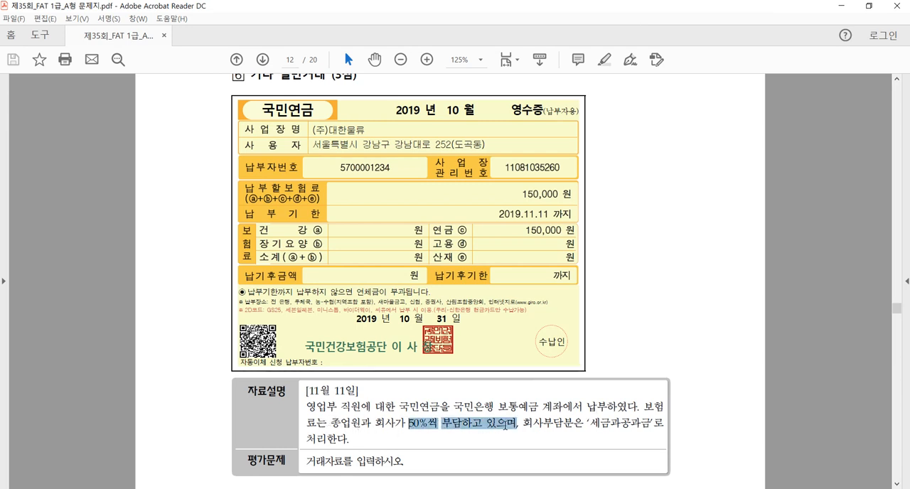
pyautogui.click(493, 432)
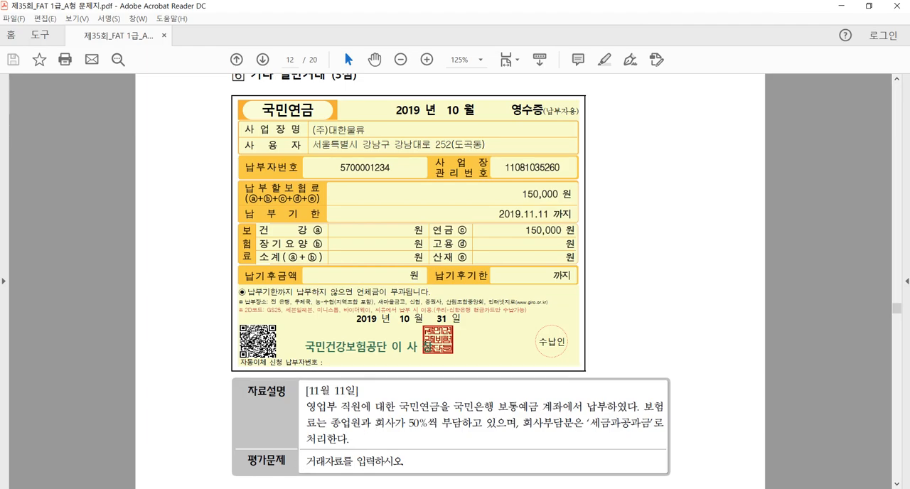
# Step: Return to Smart A and set the 일반전표입력 date to 11월 11일
pyautogui.hotkey('alt', 'Tab')
pyautogui.click(175, 94)
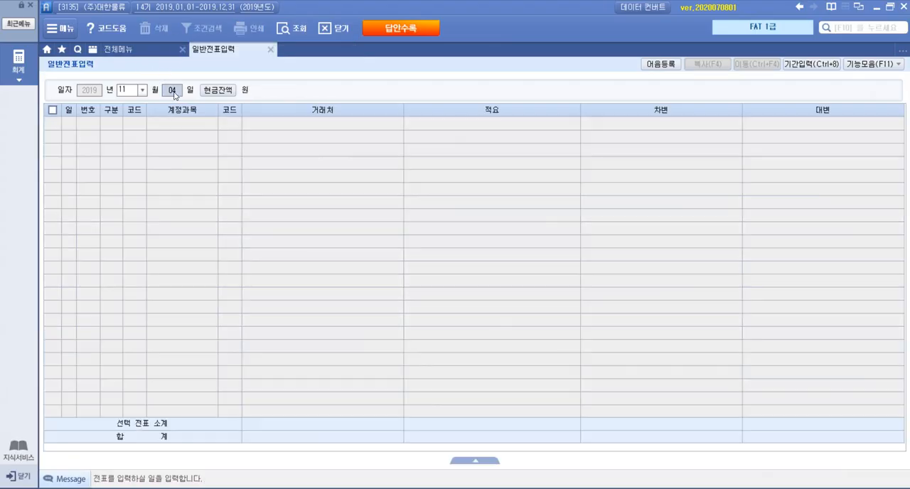
pyautogui.write('113')
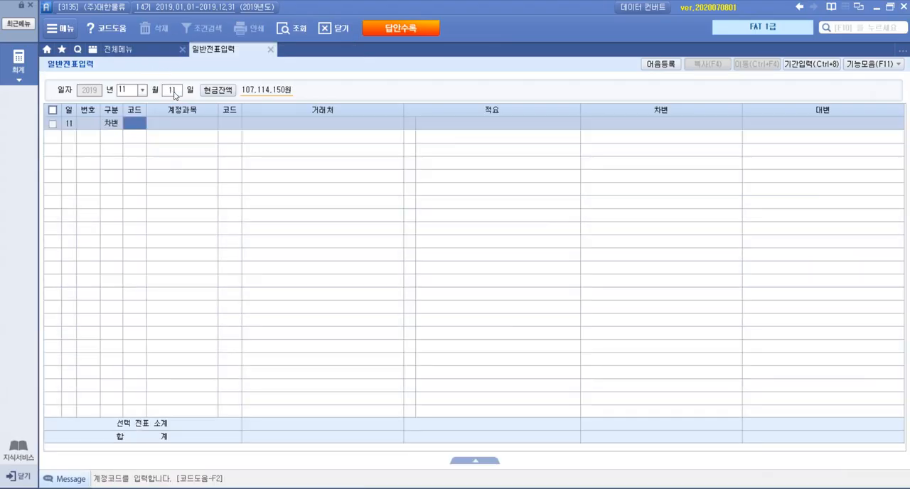
# Step: Add a 차변 line for account 254 예수금, found by searching for 예수, with a debit of 75,000 and 거래처 and 적요 left blank
pyautogui.press('F2')
pyautogui.write('예수')
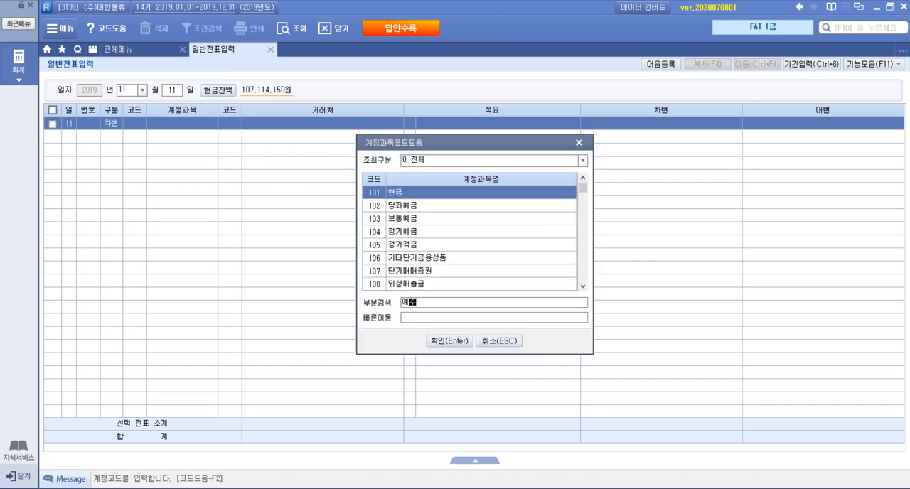
pyautogui.press('Return')
pyautogui.press('Return')
pyautogui.press('Return')
pyautogui.press('Return')
pyautogui.press('Return')
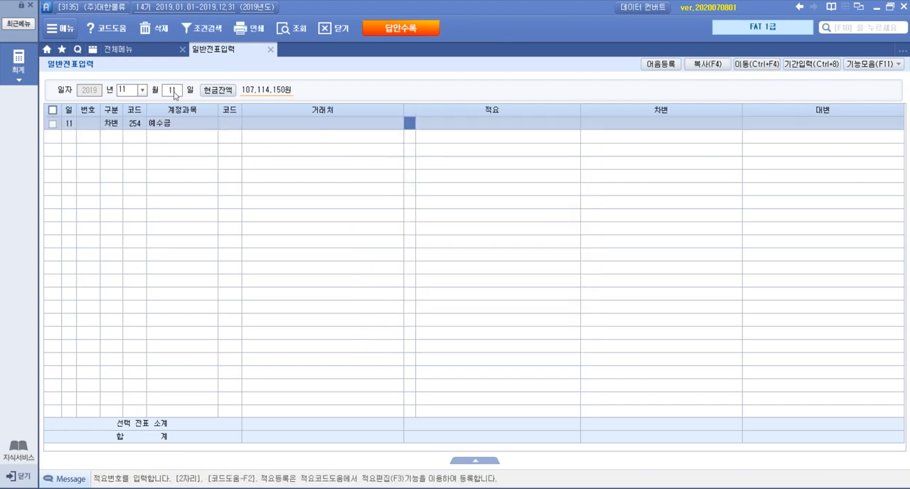
pyautogui.write('750000')
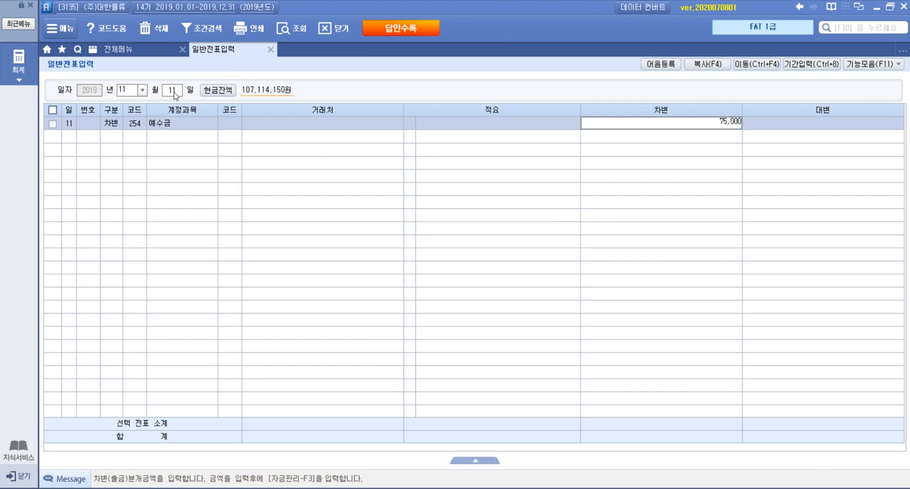
pyautogui.press('Return')
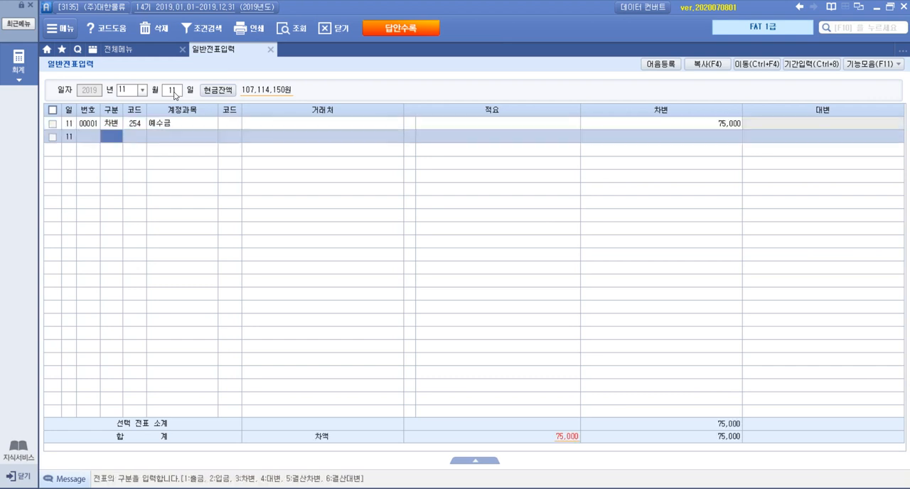
# Step: Add a second 차변 line for account 817 세금과공과금, found by searching for 세금, with a debit of 75,000 and no 거래처
pyautogui.write('3')
pyautogui.press('F2')
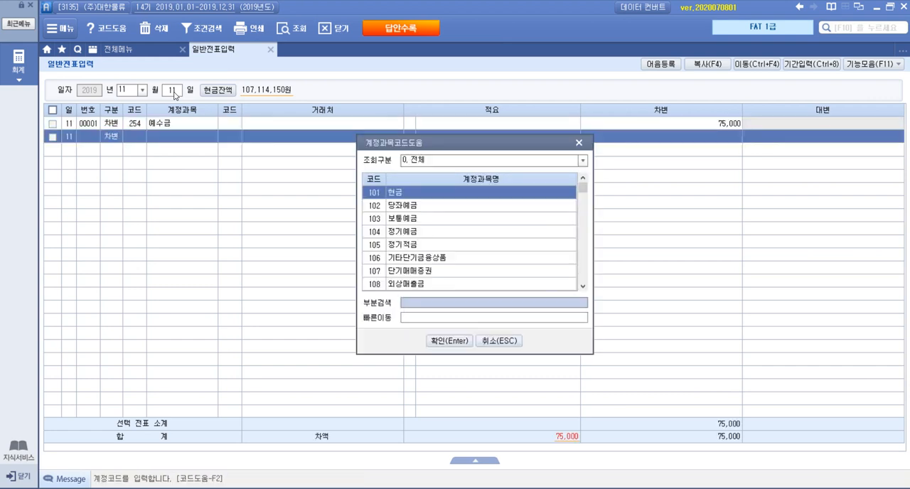
pyautogui.write('세금ㄱ')
pyautogui.press('Return')
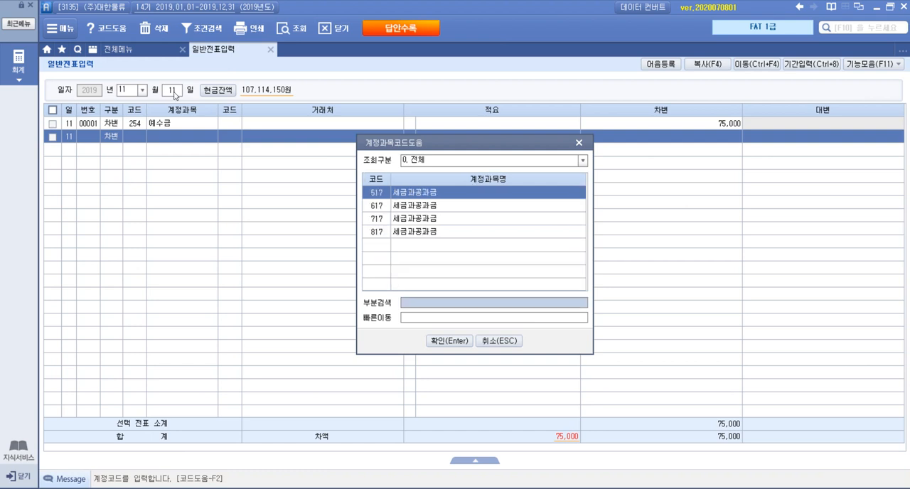
pyautogui.press('Down')
pyautogui.press('Down')
pyautogui.press('Down')
pyautogui.press('Return')
pyautogui.press('Return')
pyautogui.press('Return')
pyautogui.press('Return')
pyautogui.press('Return')
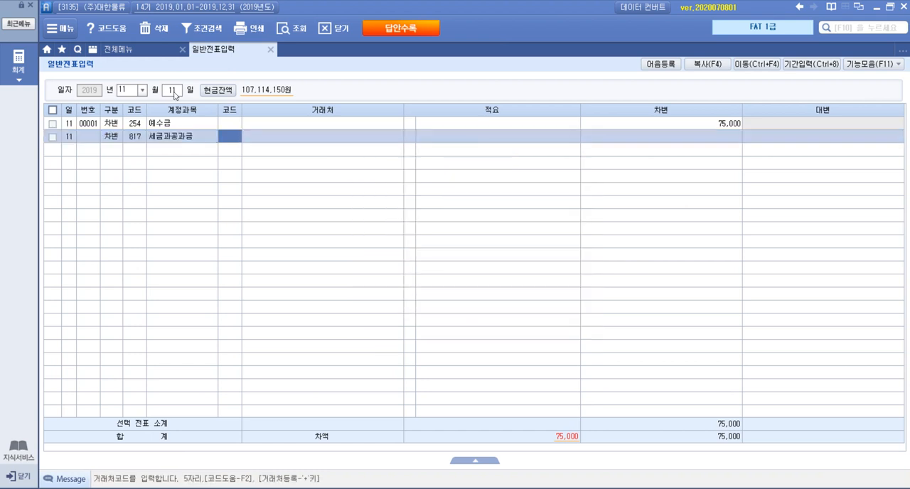
pyautogui.write('750000')
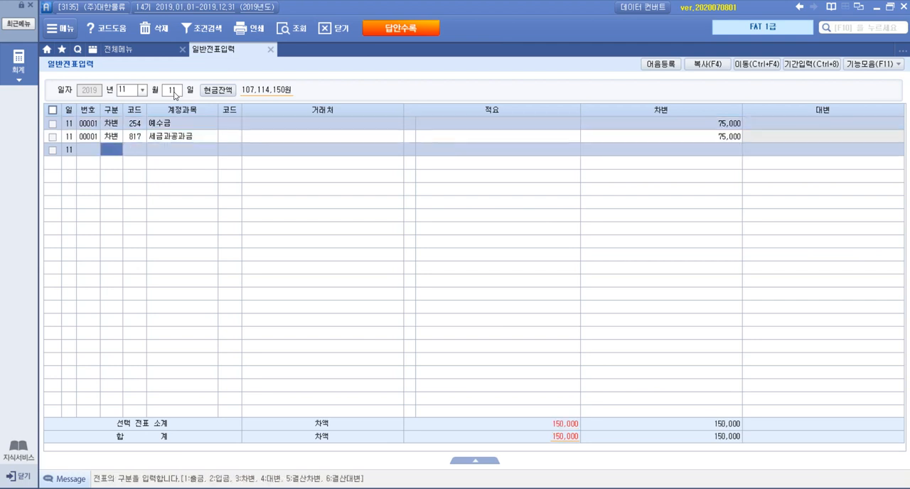
pyautogui.press('Return')
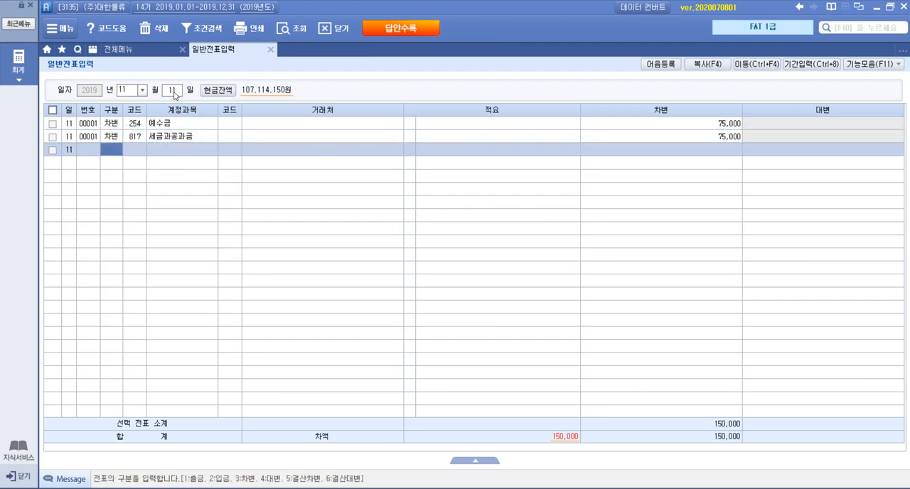
# Step: Start a 대변 line on the third row with account 103 보통예금, found by searching for 보통
pyautogui.press('4')
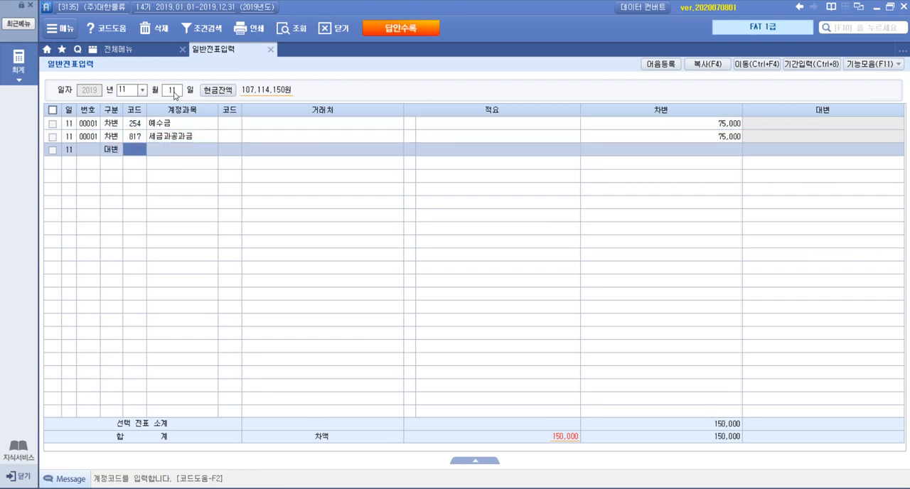
pyautogui.press('F2')
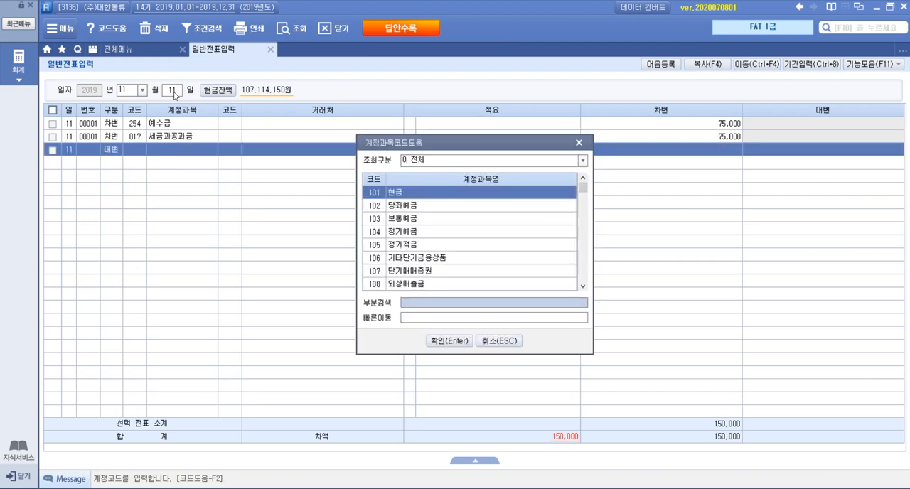
pyautogui.write('보통')
pyautogui.press('Return')
pyautogui.press('Return')
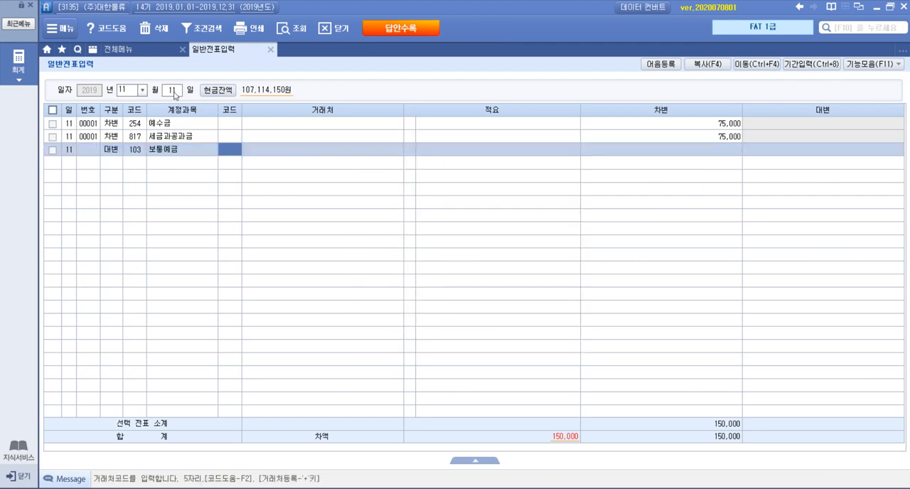
# Step: Set the 보통예금 line's 거래처 to 98001 국민은행(보통), found by searching for 국민, and enter 150,000 as its credit amount
pyautogui.press('F2')
pyautogui.write('국민')
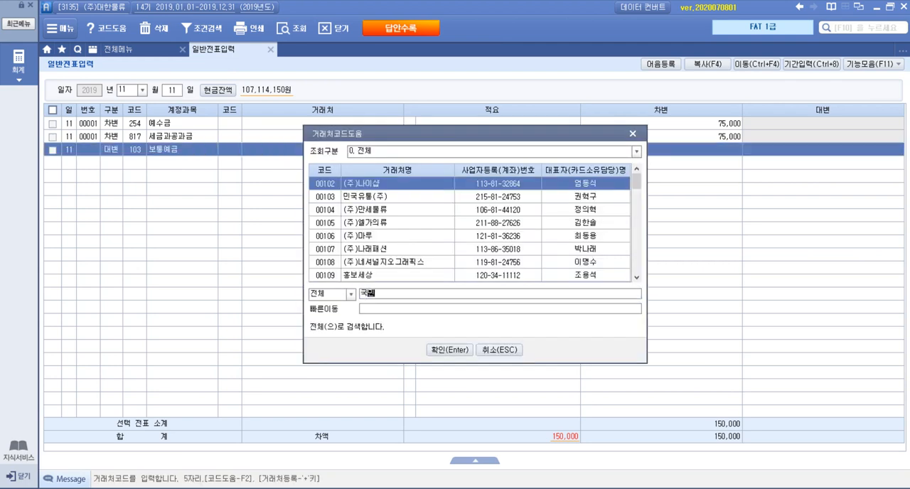
pyautogui.press('Down')
pyautogui.press('Down')
pyautogui.press('Return')
pyautogui.press('Return')
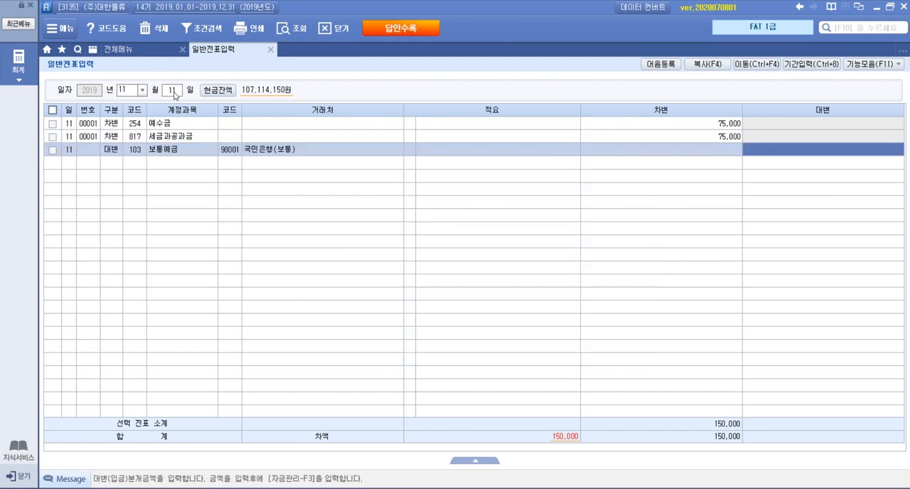
pyautogui.write('150,000')
pyautogui.press('Return')
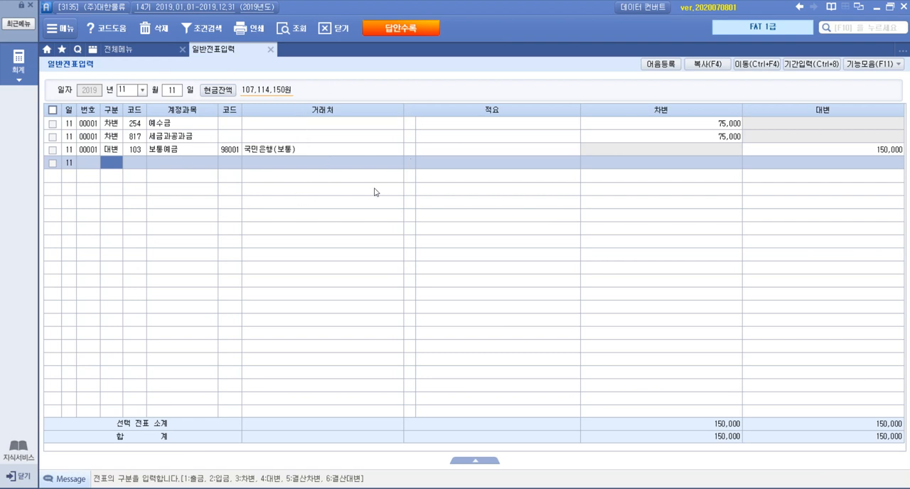
pyautogui.click(175, 124)
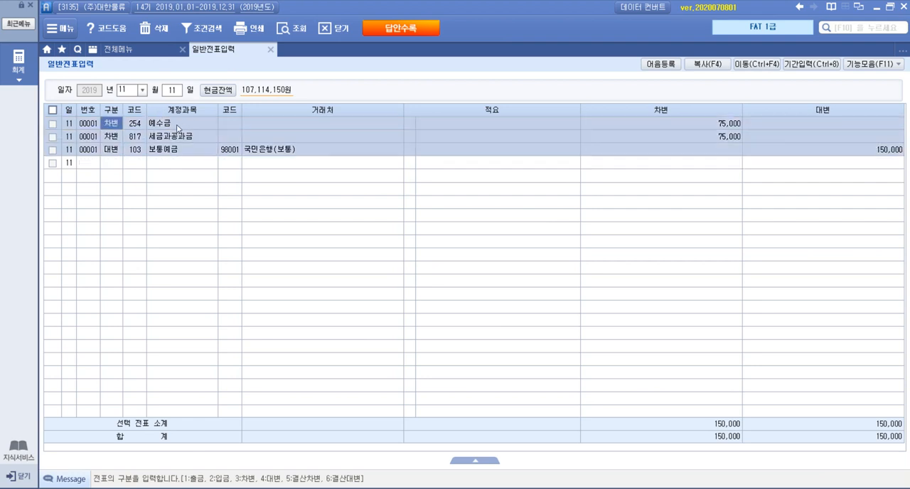
pyautogui.click(186, 140)
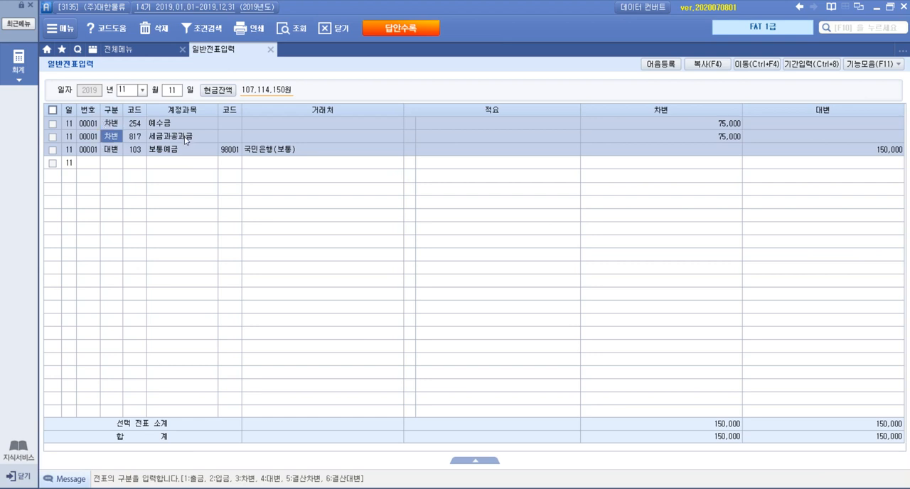